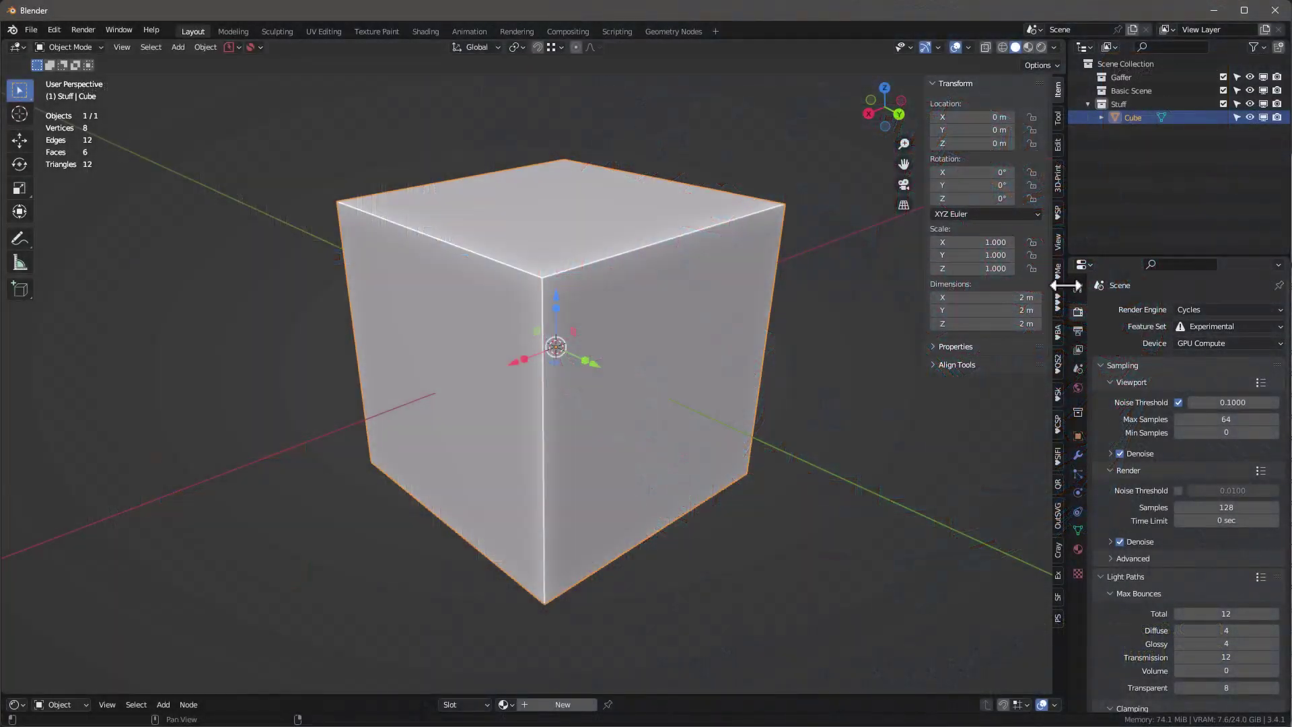
- Open the KIT OPS tools and select the MA-Cutters-Medium insert pack
{"action": "left_click", "coordinate": [1058, 301]}
{"action": "left_click", "coordinate": [980, 230]}
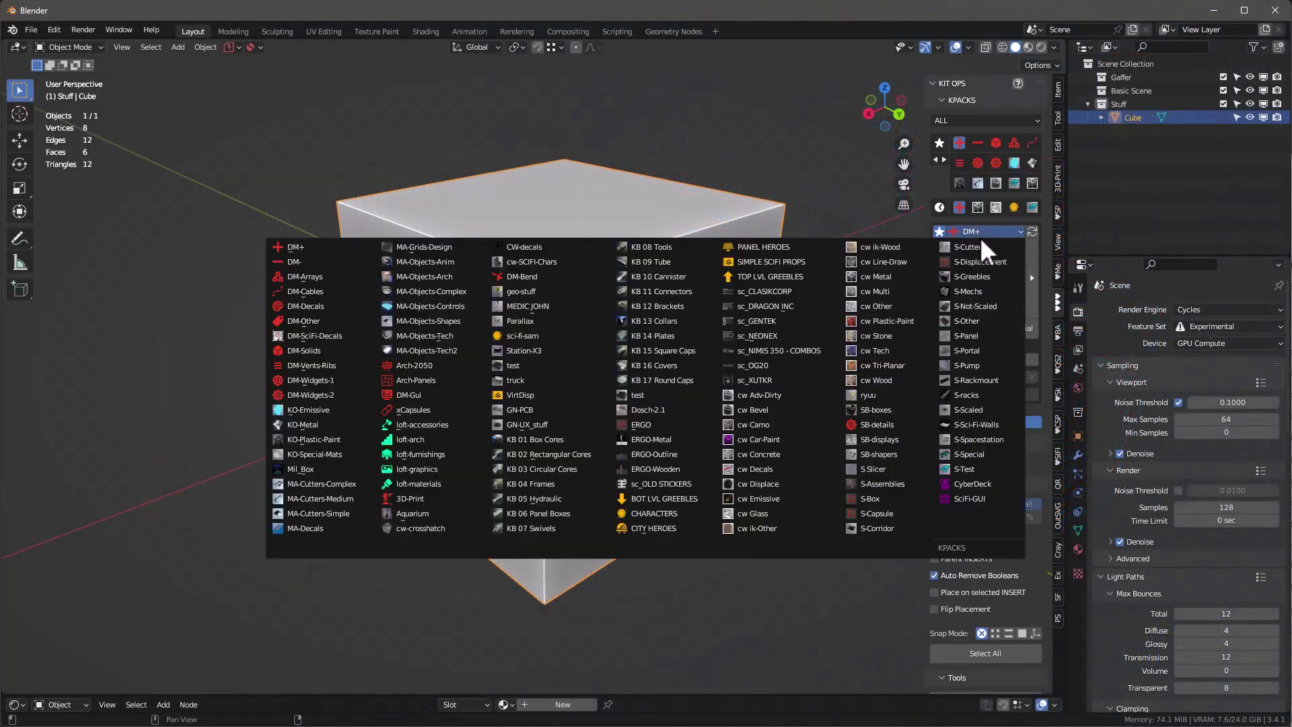
{"action": "left_click", "coordinate": [314, 497]}
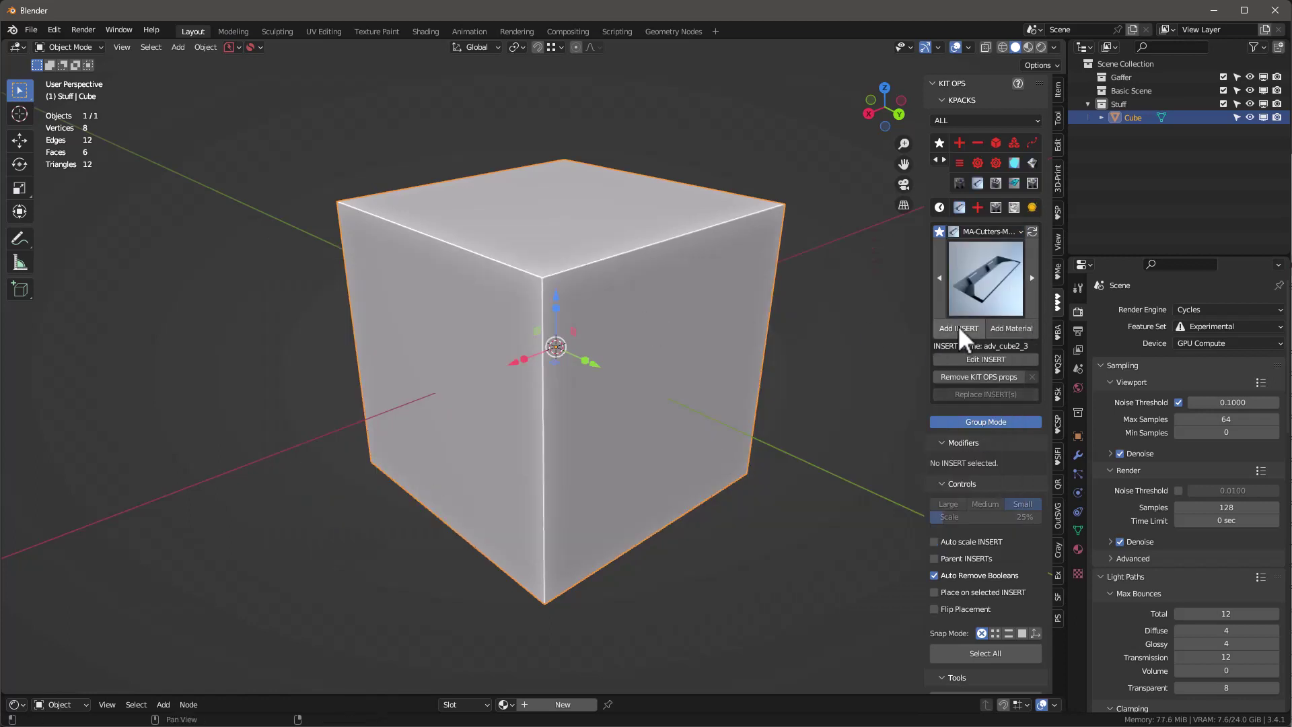
- Cut the adv_cube2_3 panel insert into the cube's upper front edge
{"action": "right_click", "coordinate": [510, 303]}
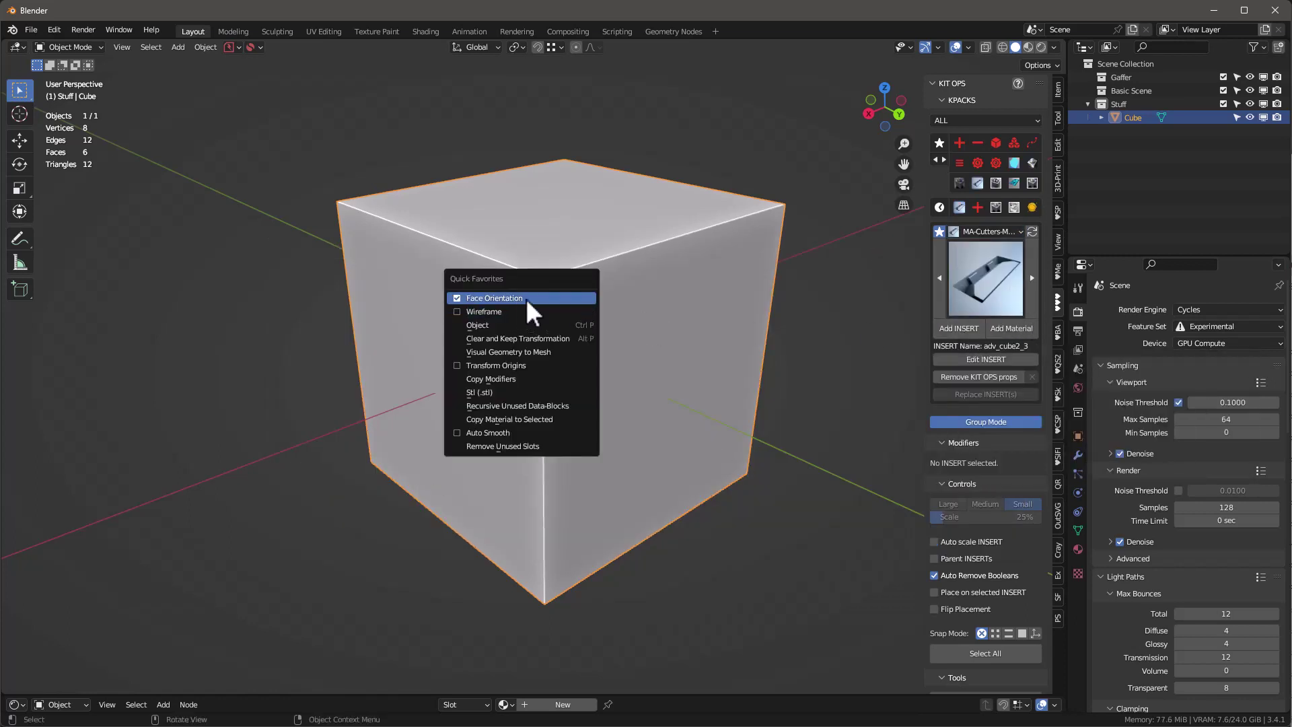
{"action": "left_click", "coordinate": [959, 328]}
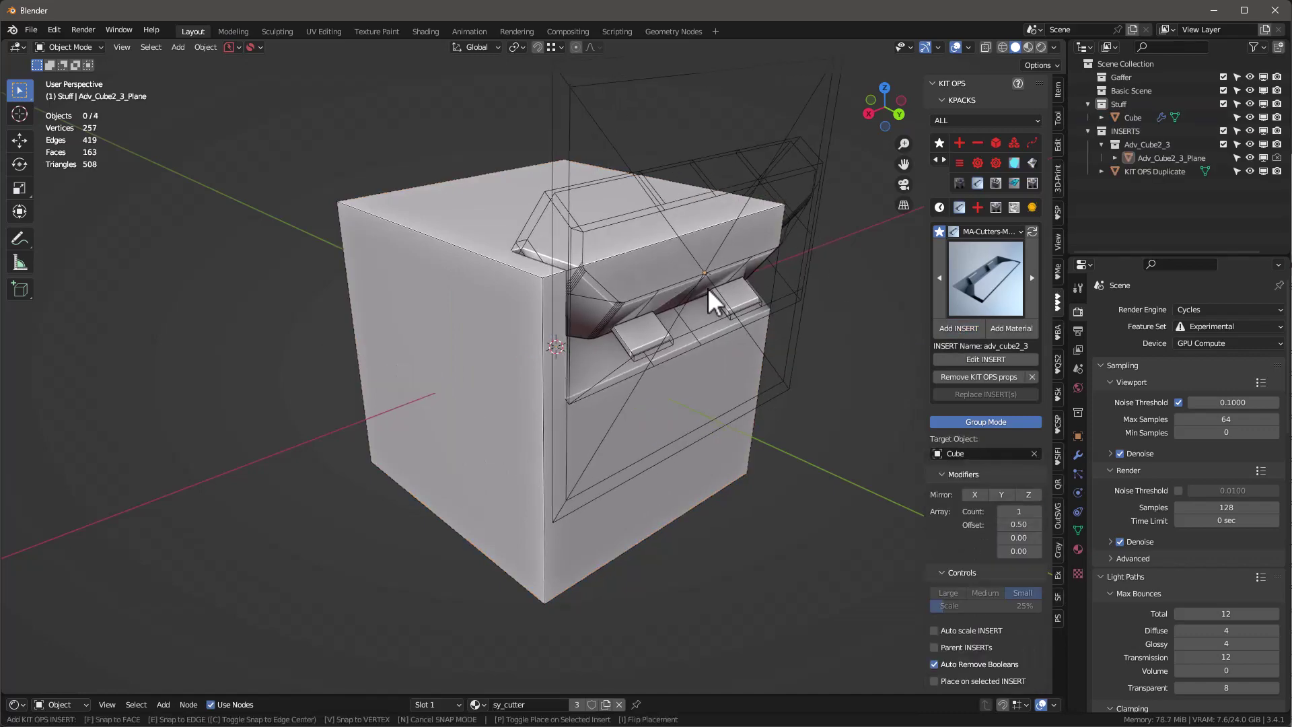
{"action": "left_click", "coordinate": [708, 289]}
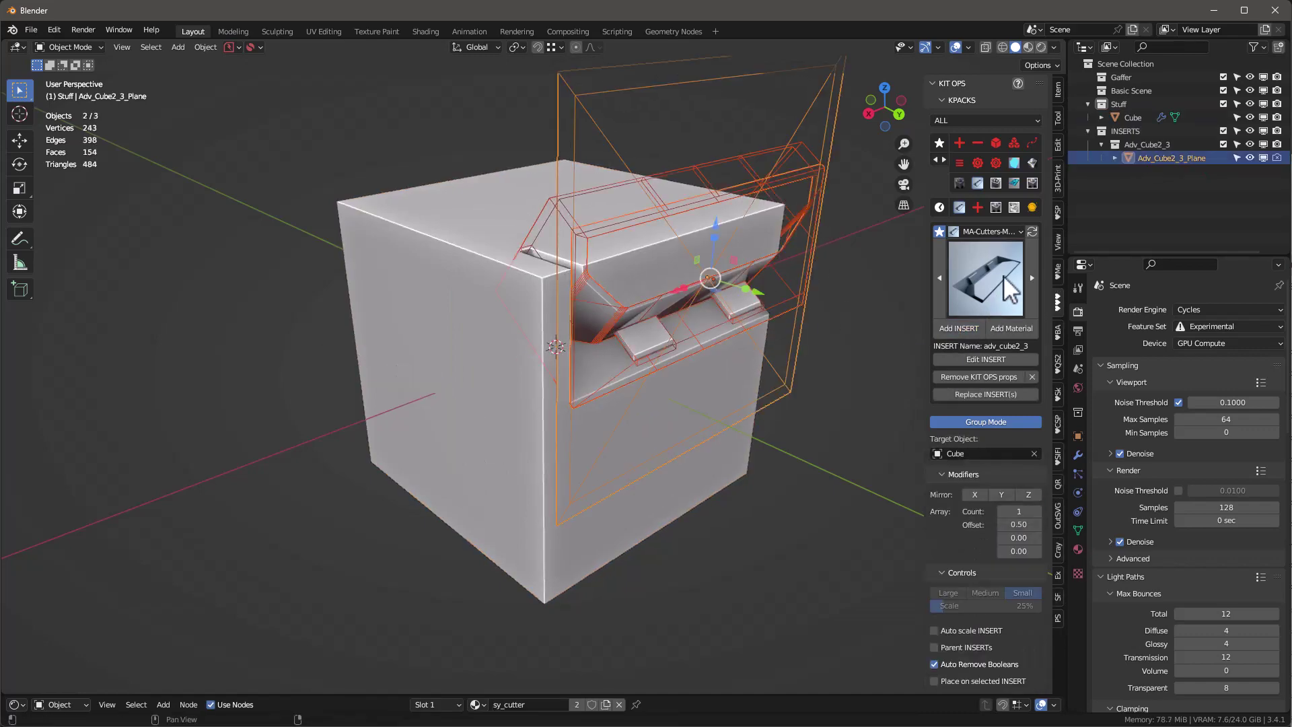
{"action": "left_click", "coordinate": [1003, 276]}
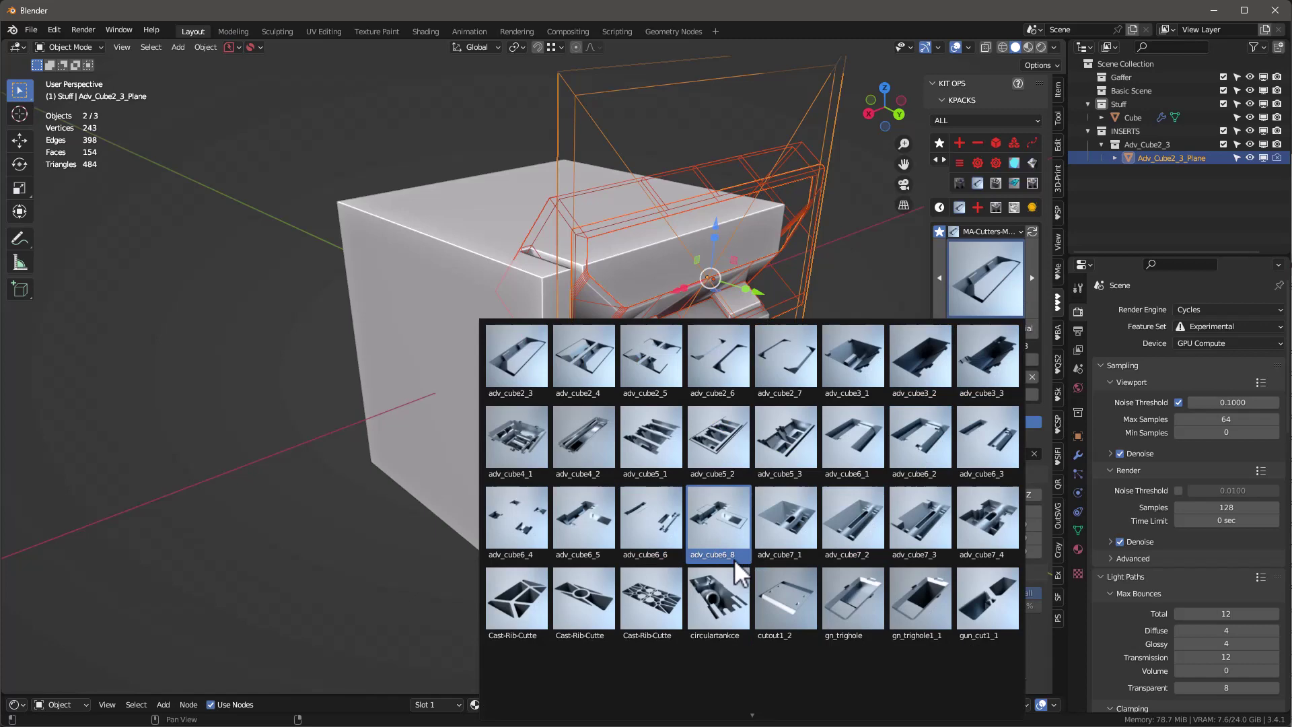
- Place the adv_cube7_3 pipe recess insert on the cube's lower front
{"action": "left_click", "coordinate": [927, 528]}
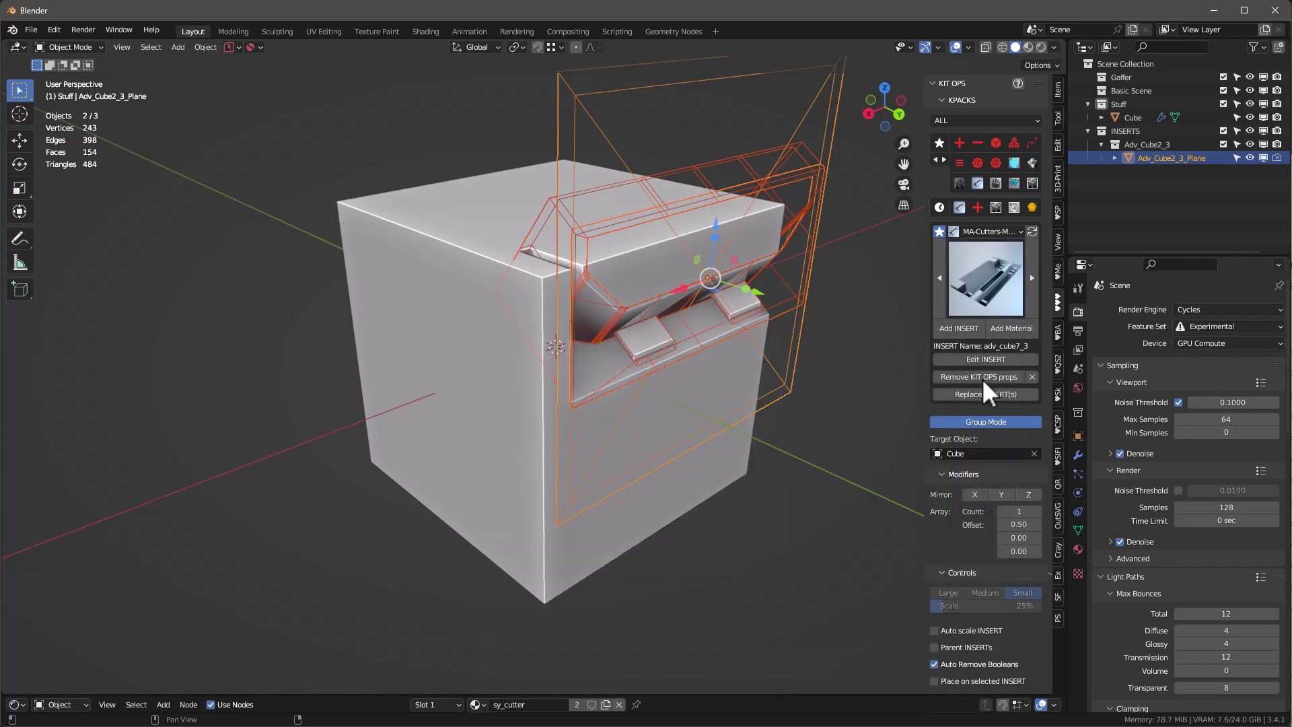
{"action": "left_click", "coordinate": [974, 329]}
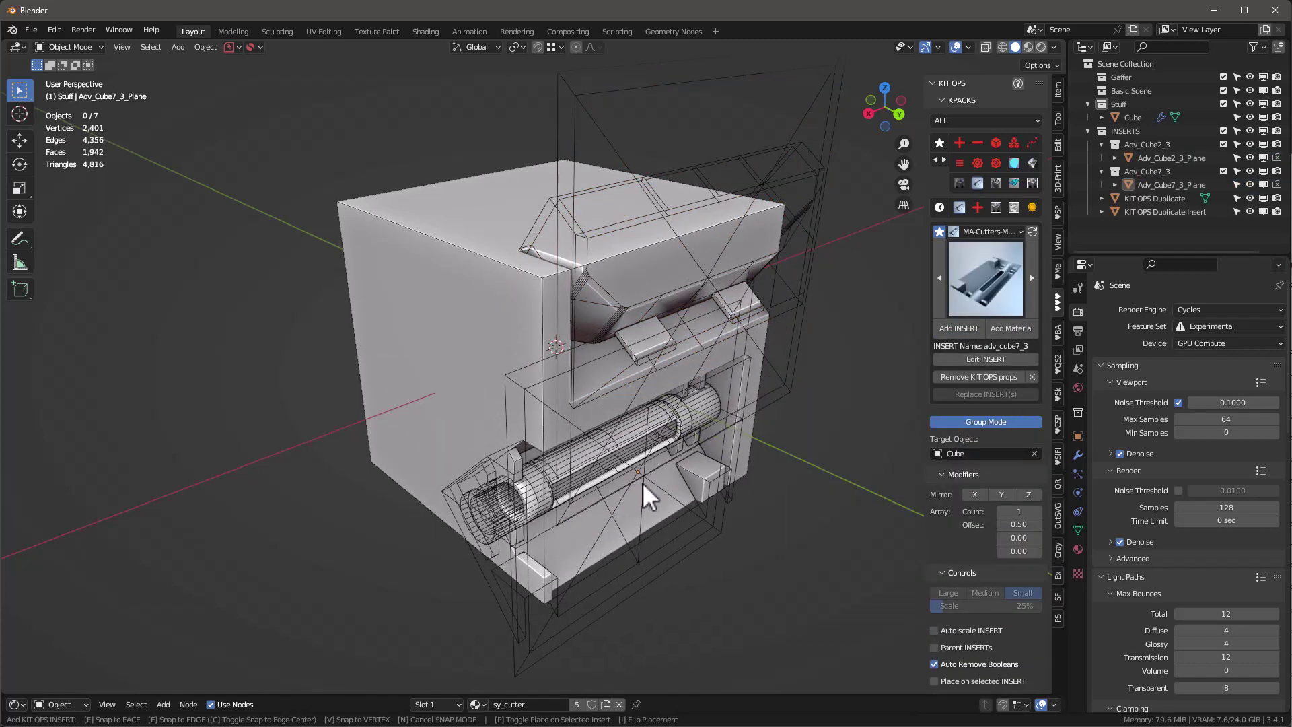
{"action": "left_click", "coordinate": [648, 471]}
{"action": "middle_click_drag", "start_coordinate": [648, 471], "coordinate": [689, 402]}
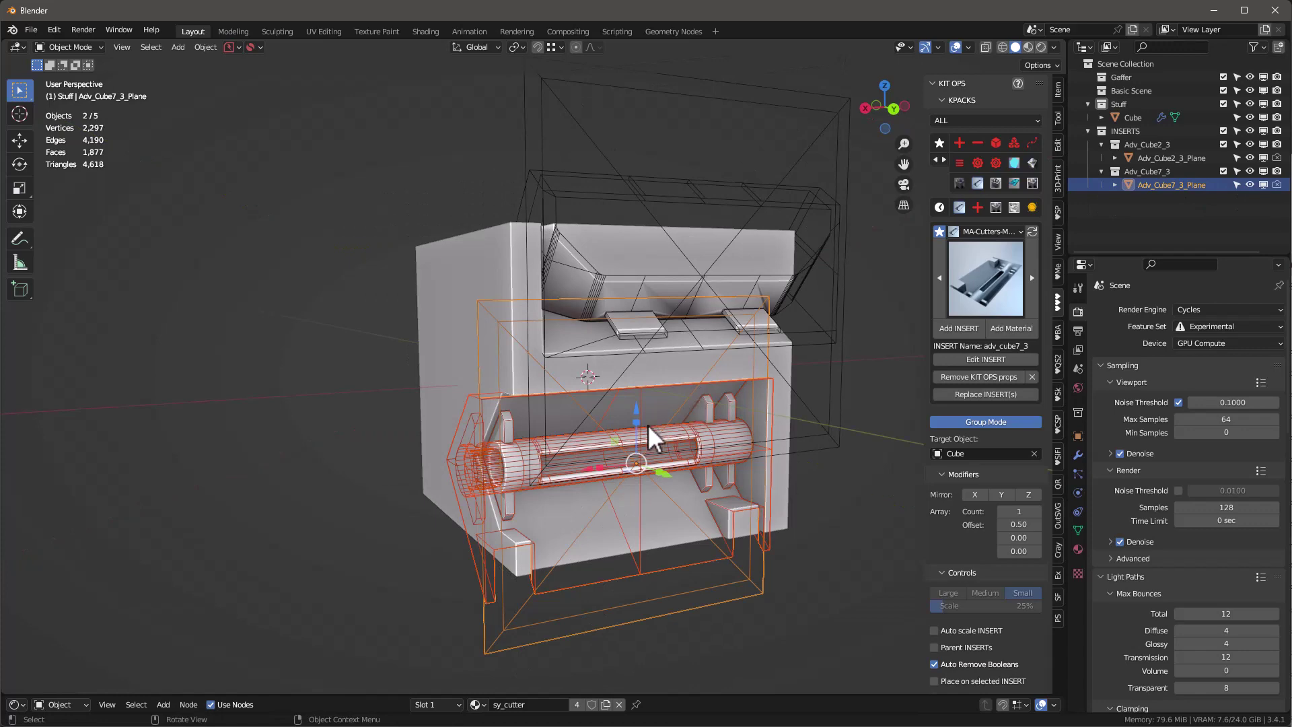
- Rotate and place a small cutout1_2 insert just above the pipe recess
{"action": "left_click", "coordinate": [1000, 290]}
{"action": "left_click", "coordinate": [805, 579]}
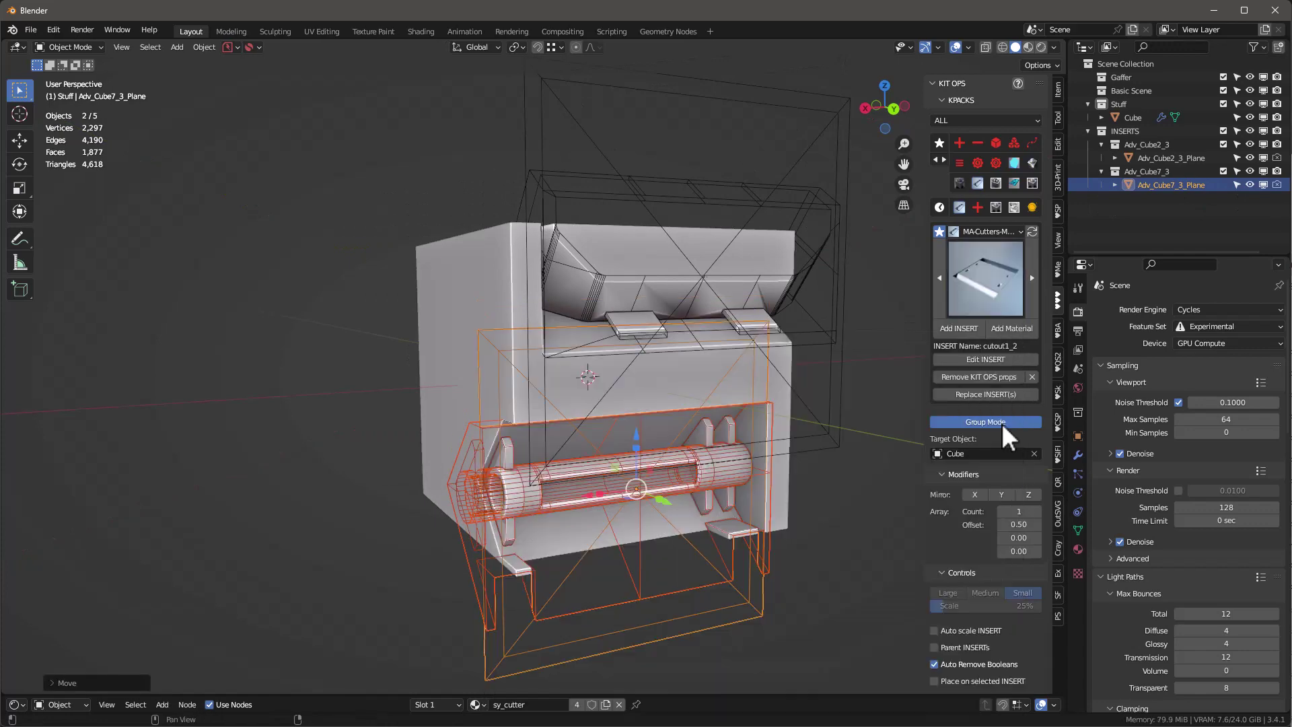
{"action": "left_click", "coordinate": [978, 324]}
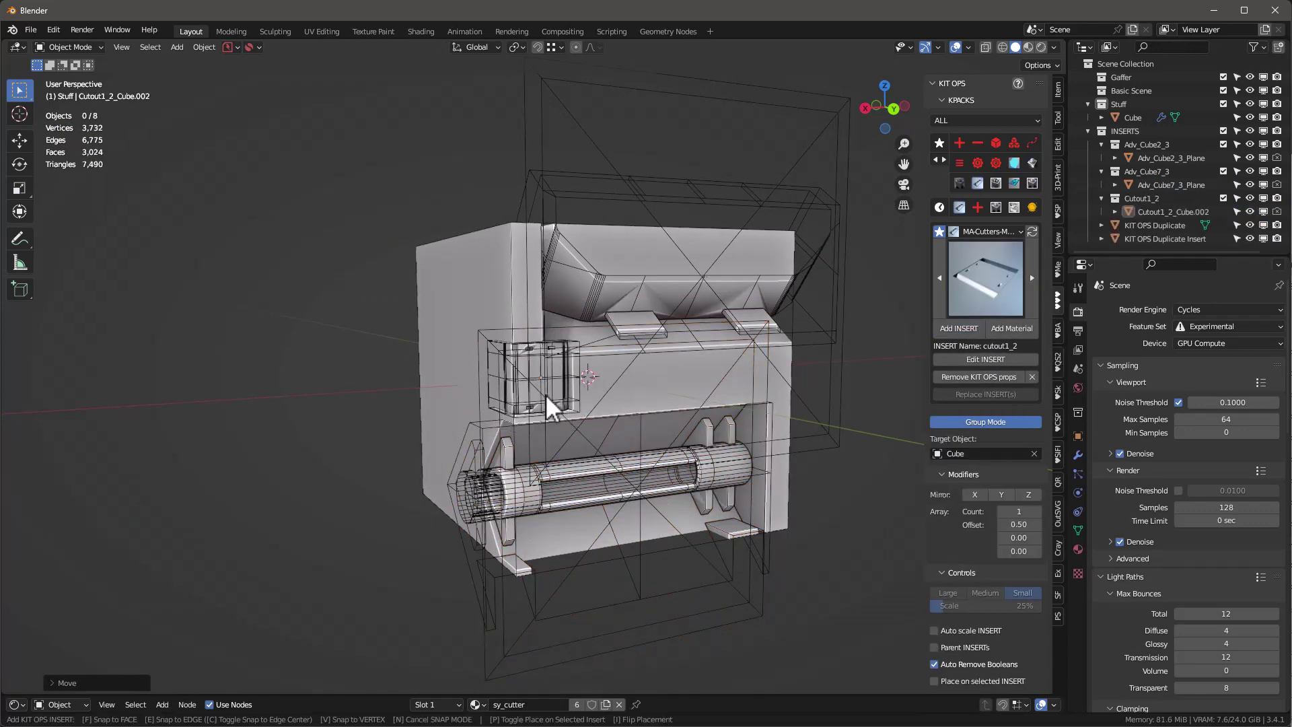
{"action": "scroll", "coordinate": [547, 402], "scroll_direction": "down", "scroll_amount": 3, "text": "alt"}
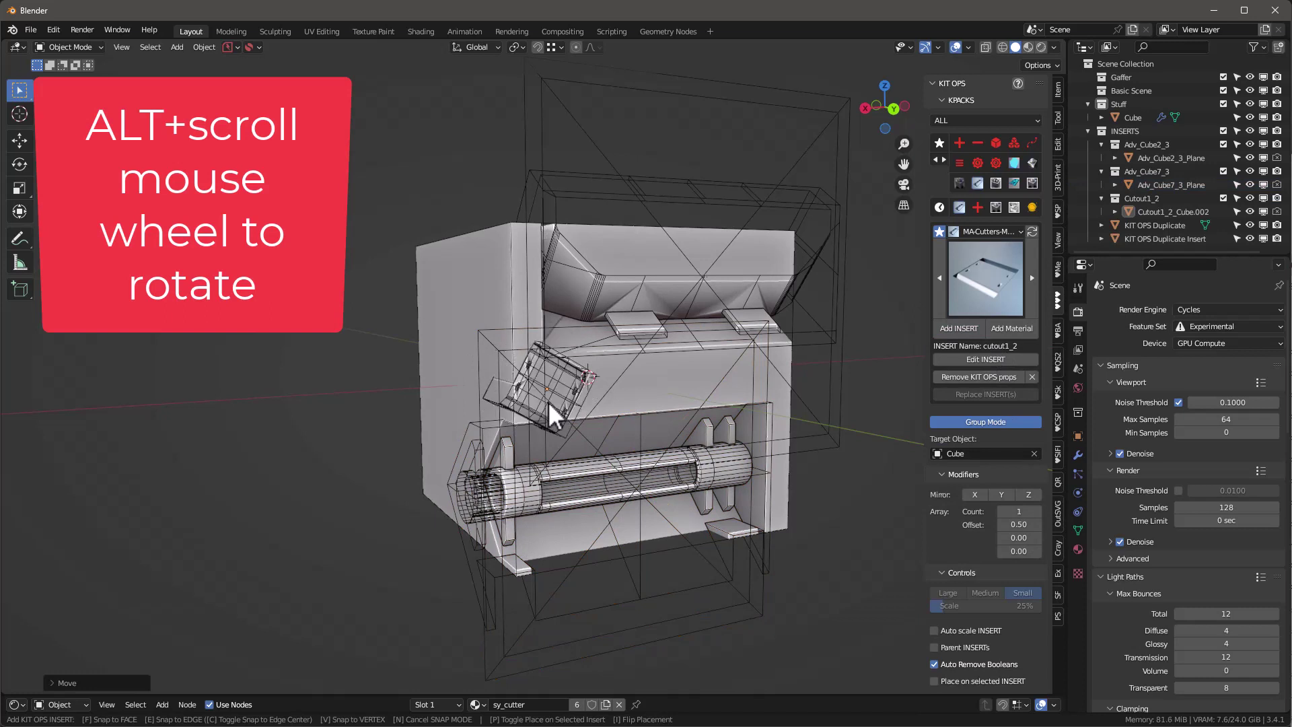
{"action": "scroll", "coordinate": [548, 402], "scroll_direction": "up", "scroll_amount": 3, "text": "alt"}
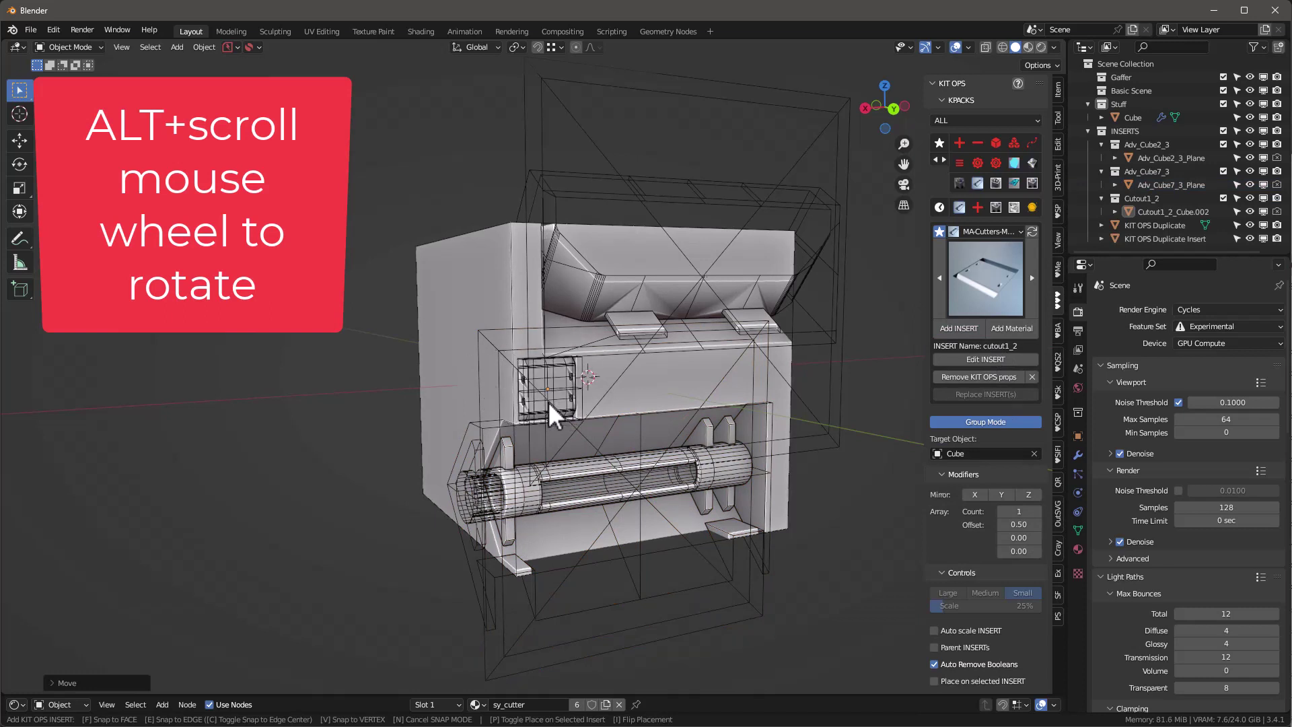
{"action": "left_click", "coordinate": [548, 402]}
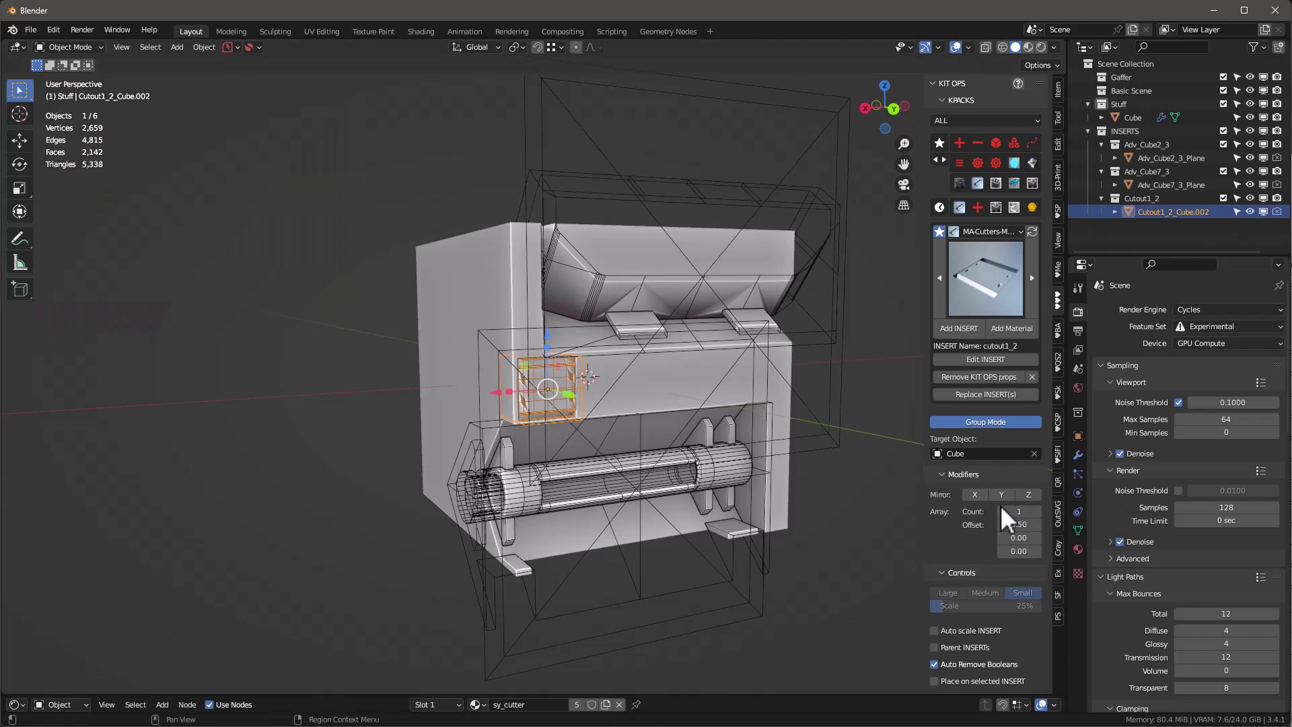
- Mirror the cutout across X and place a Cast-Rib-Cutter insert between the copies
{"action": "left_click", "coordinate": [974, 495]}
{"action": "left_click", "coordinate": [979, 267]}
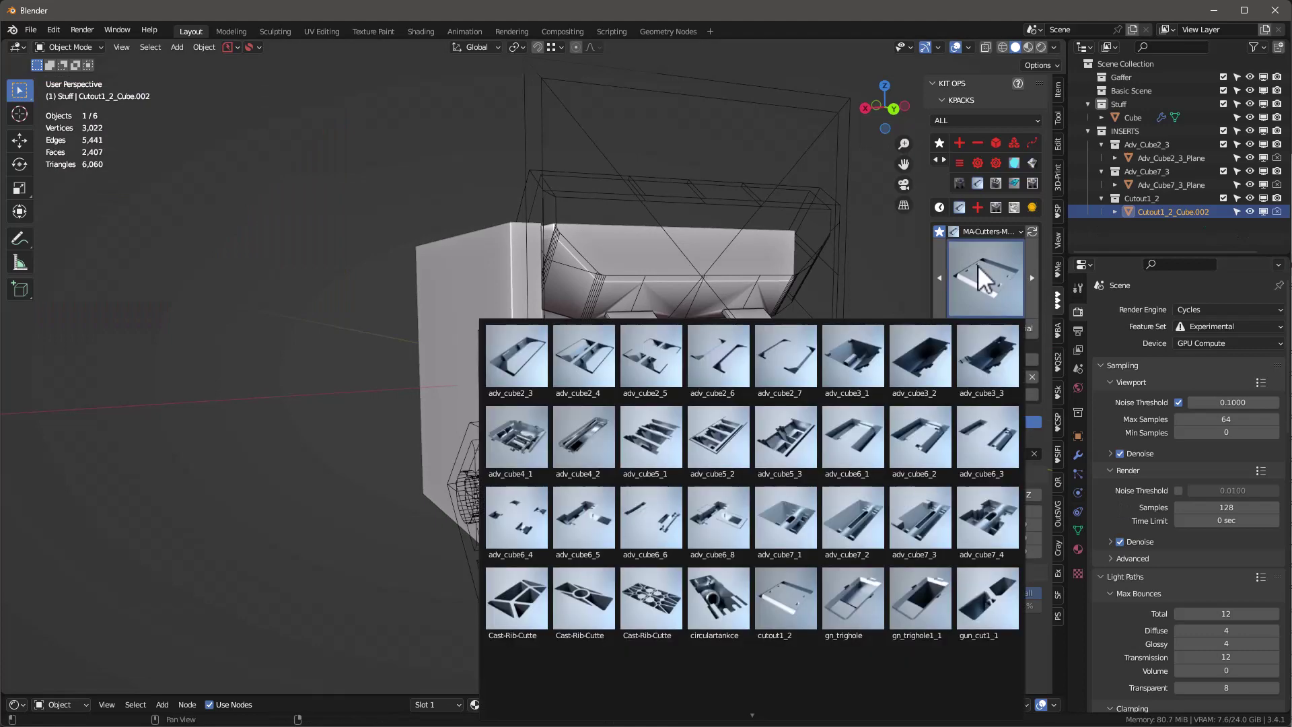
{"action": "left_click", "coordinate": [490, 614]}
{"action": "left_click", "coordinate": [956, 328]}
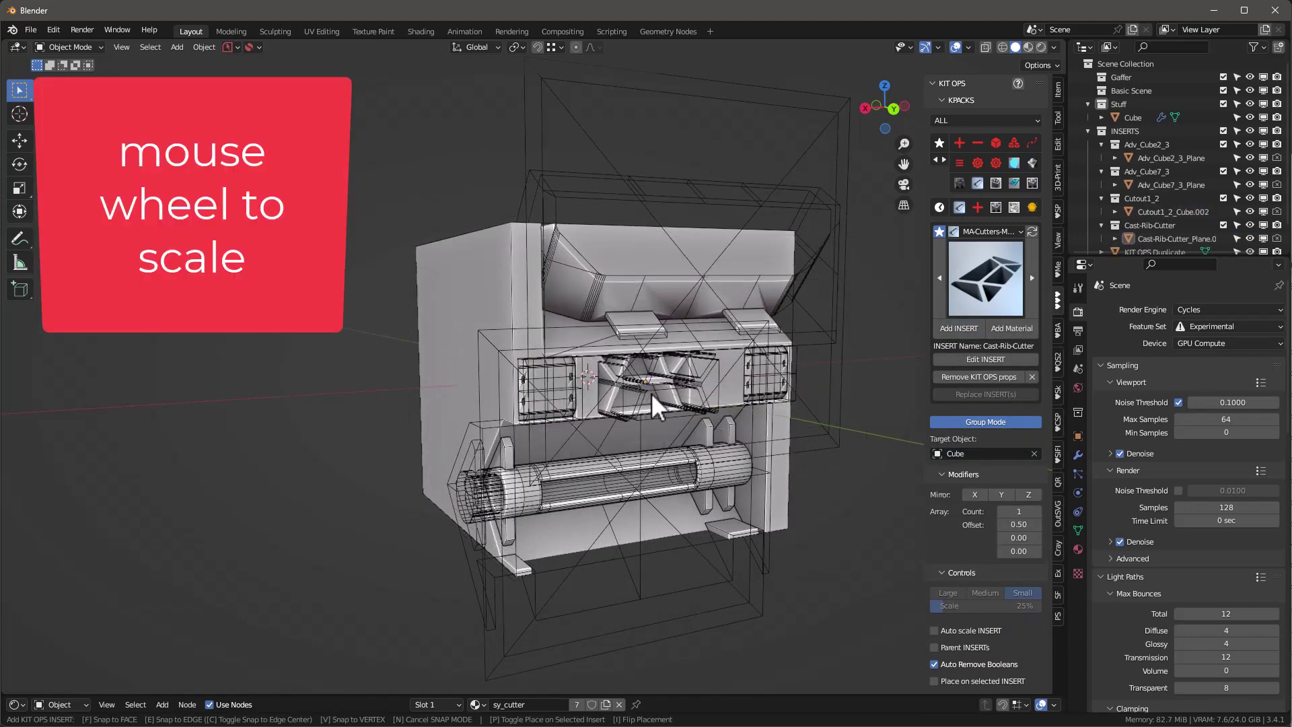
{"action": "scroll", "coordinate": [657, 392], "scroll_direction": "up", "scroll_amount": 1}
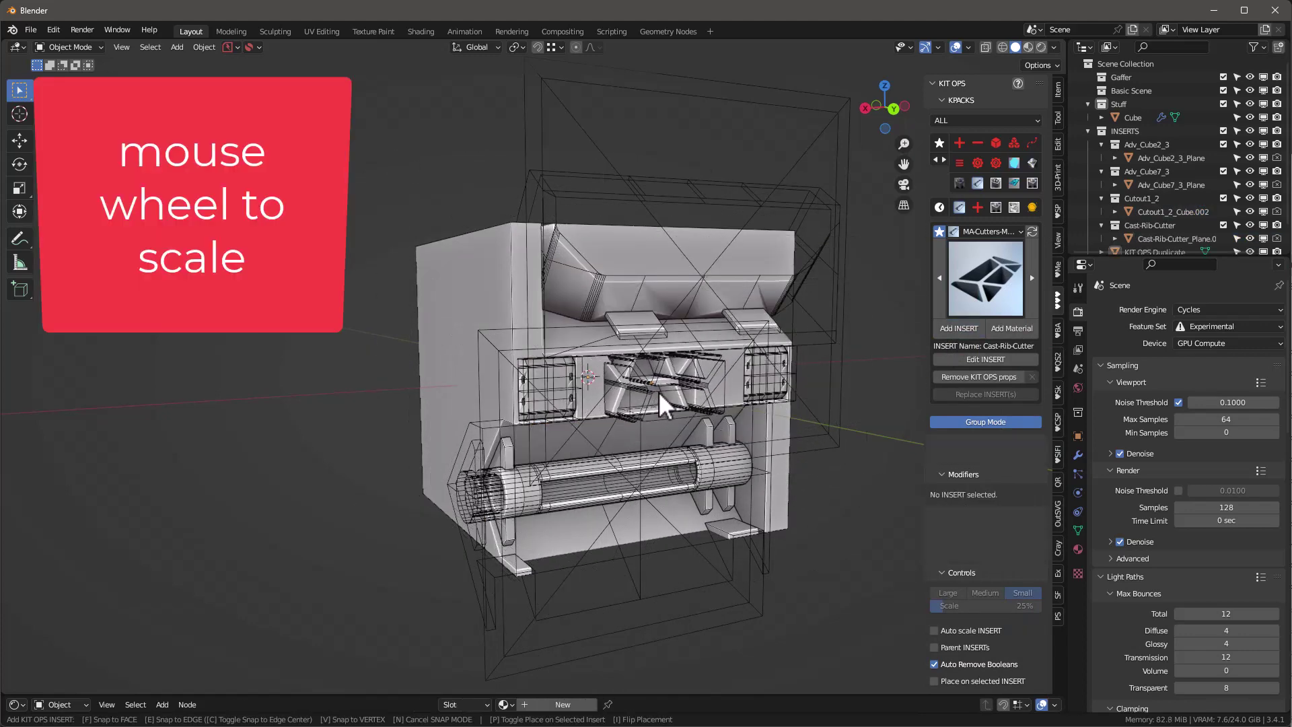
{"action": "scroll", "coordinate": [665, 390], "scroll_direction": "up", "scroll_amount": 2}
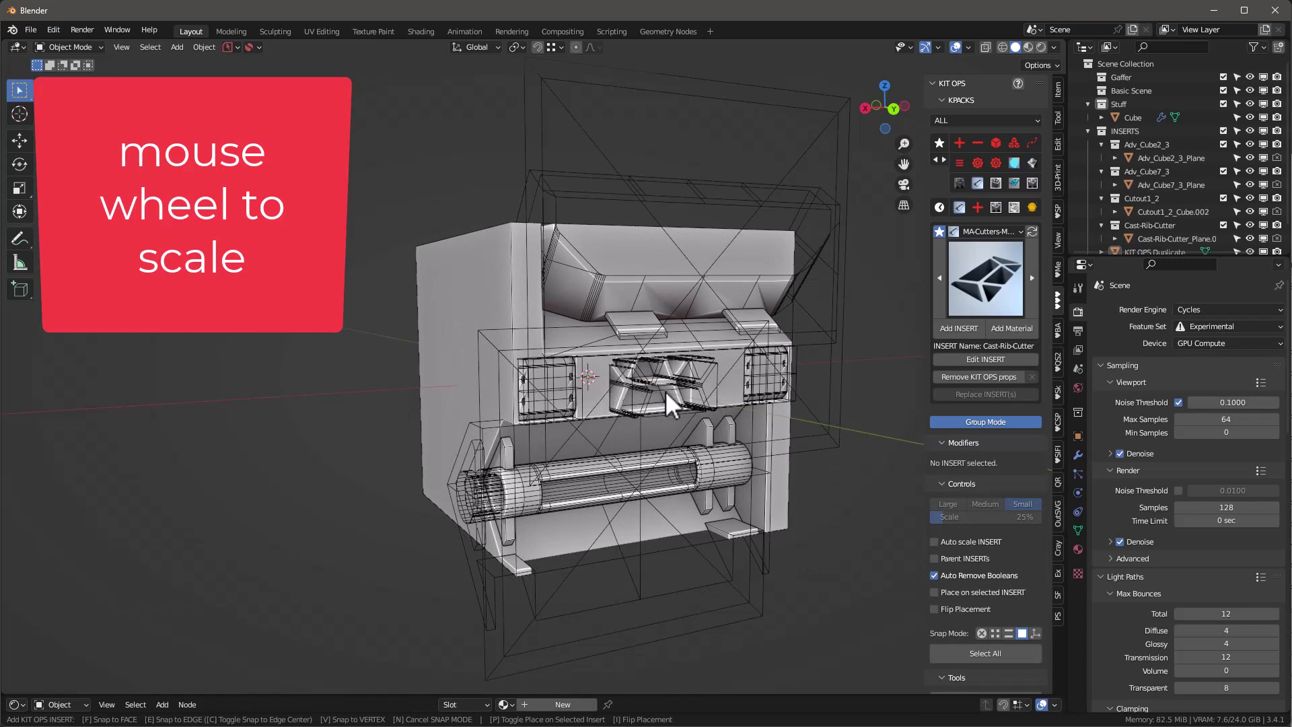
{"action": "left_click", "coordinate": [665, 391]}
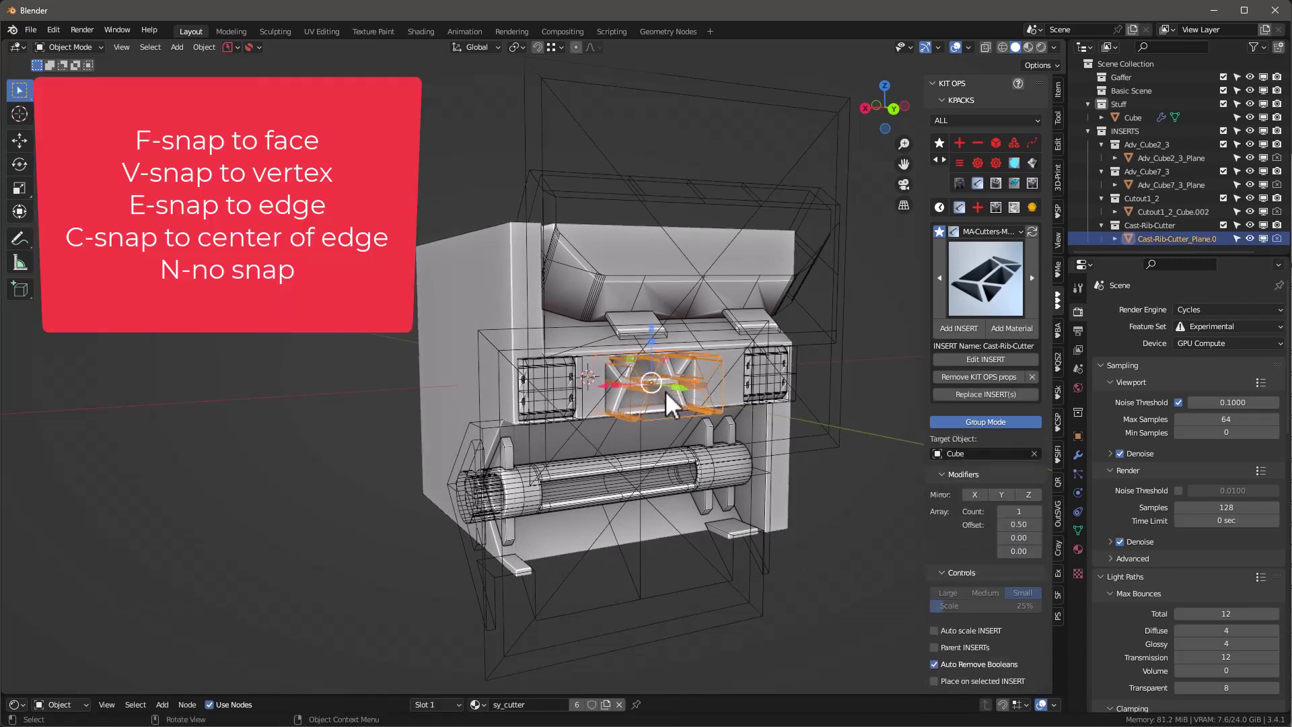
- Enlarge the rib insert and centre it along X between the two cutouts
{"action": "key", "text": "s"}
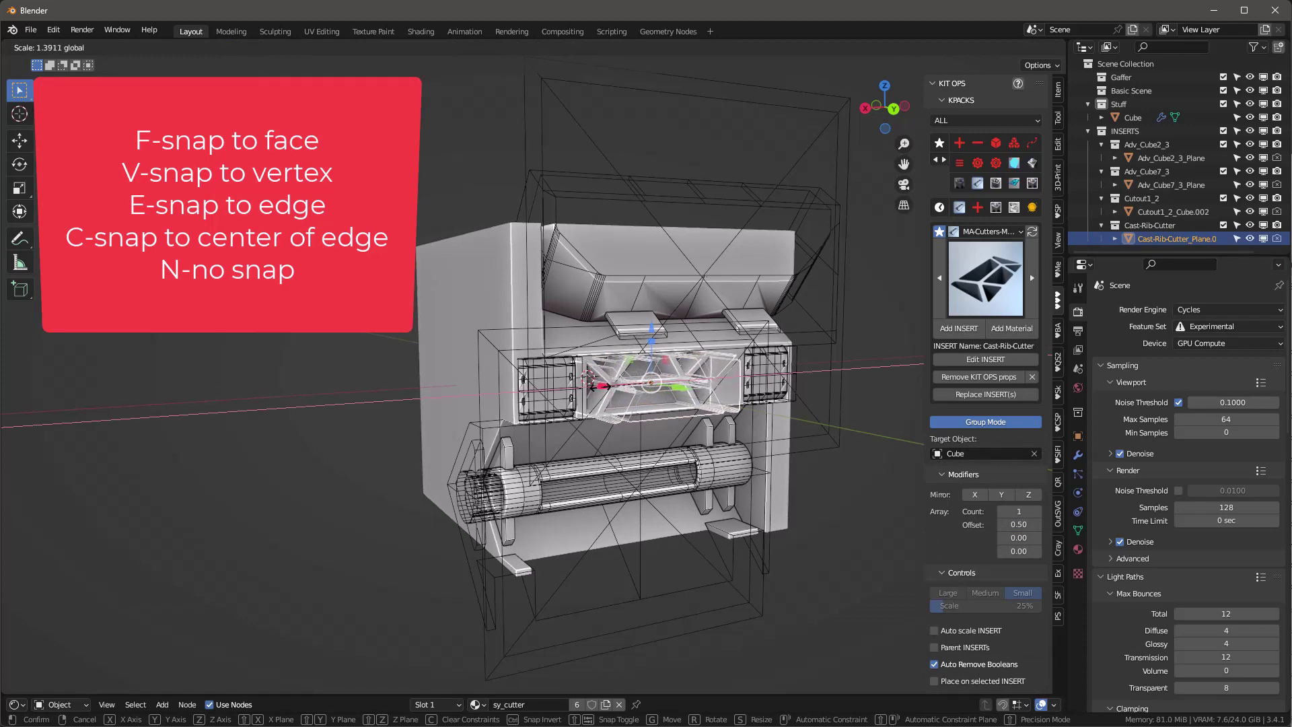
{"action": "left_click", "coordinate": [683, 382]}
{"action": "mouse_move", "coordinate": [683, 383]}
{"action": "middle_mouse_down"}
{"action": "mouse_move", "coordinate": [580, 360]}
{"action": "mouse_move", "coordinate": [658, 383]}
{"action": "middle_mouse_up"}
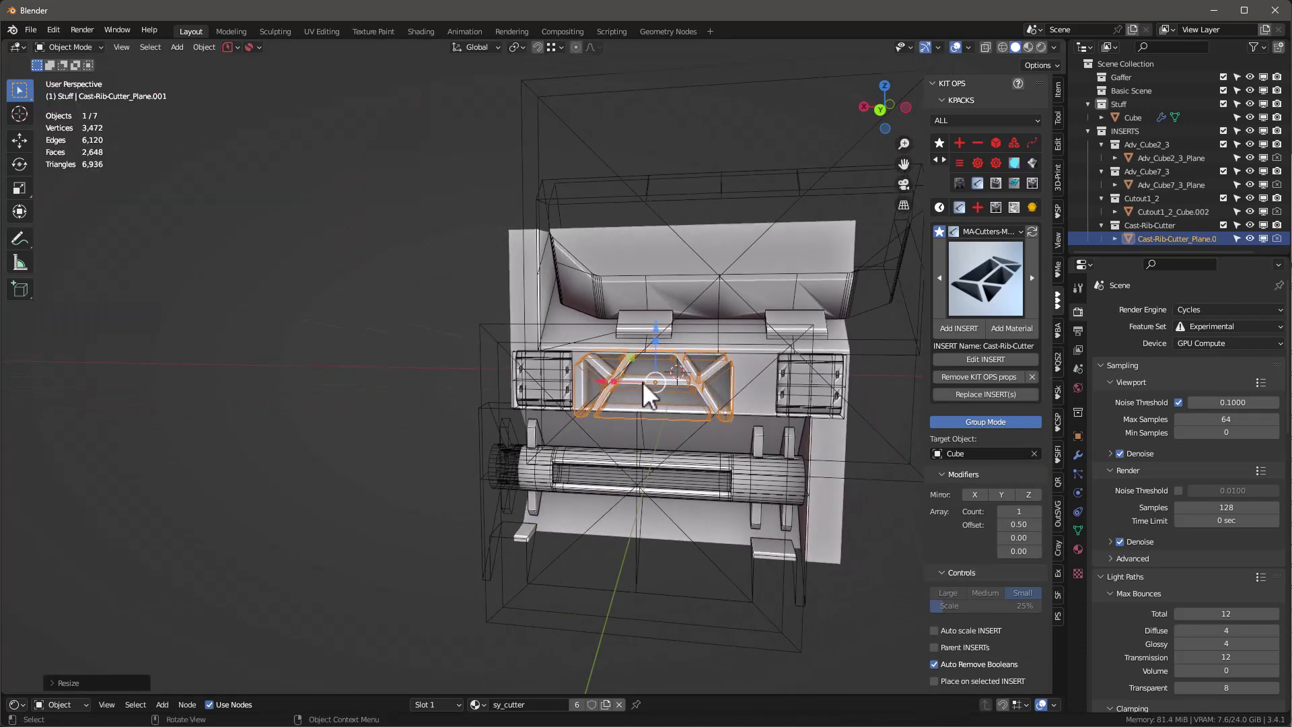
{"action": "left_click_drag", "start_coordinate": [601, 382], "coordinate": [617, 381]}
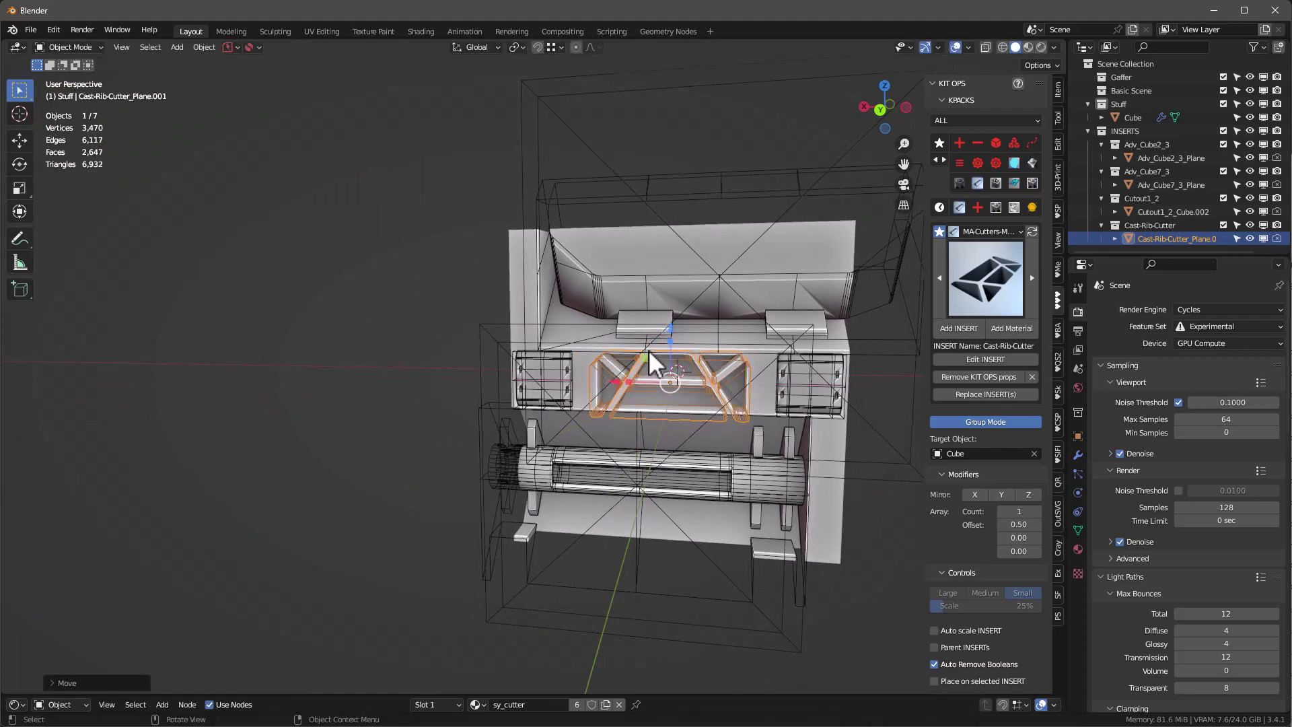
{"action": "middle_click_drag", "start_coordinate": [649, 350], "coordinate": [690, 287]}
{"action": "middle_click_drag", "start_coordinate": [675, 204], "coordinate": [688, 257], "text": "shift"}
- Cut an adv_cube7_4 recessed panel insert into the cube's top
{"action": "left_click", "coordinate": [684, 266]}
{"action": "left_click", "coordinate": [1016, 277]}
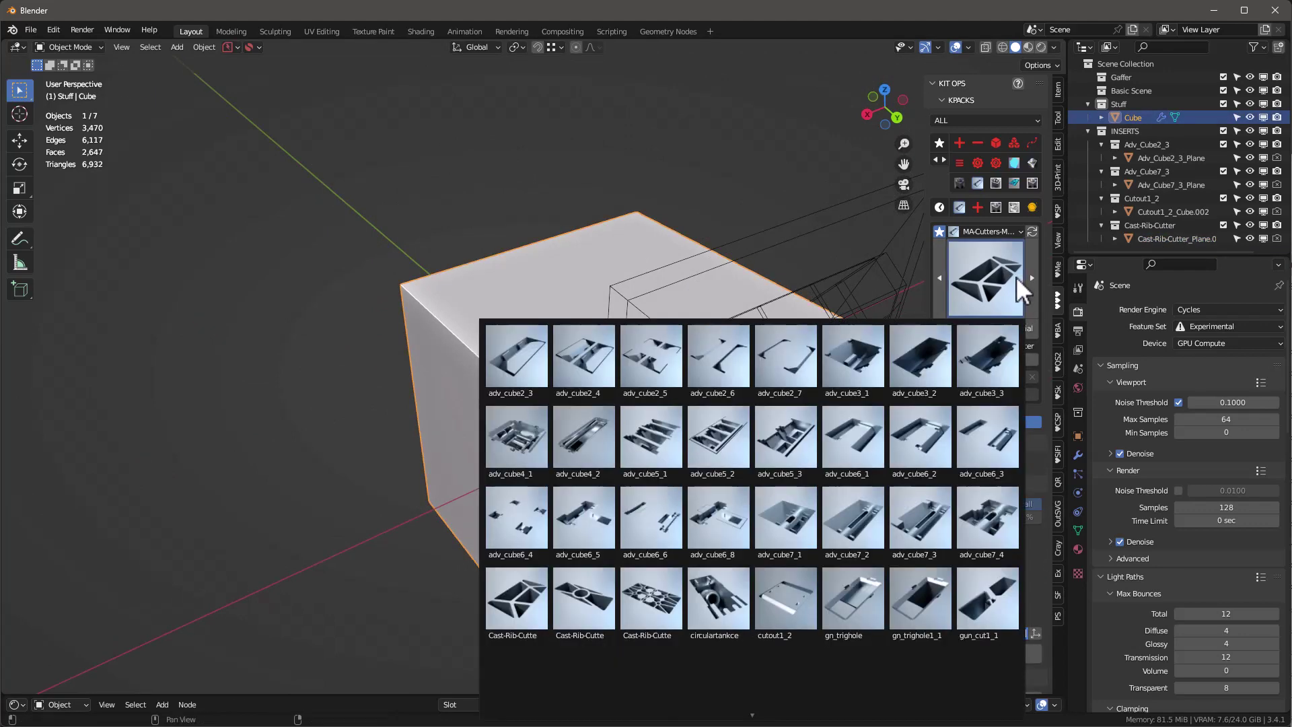
{"action": "left_click", "coordinate": [1012, 273]}
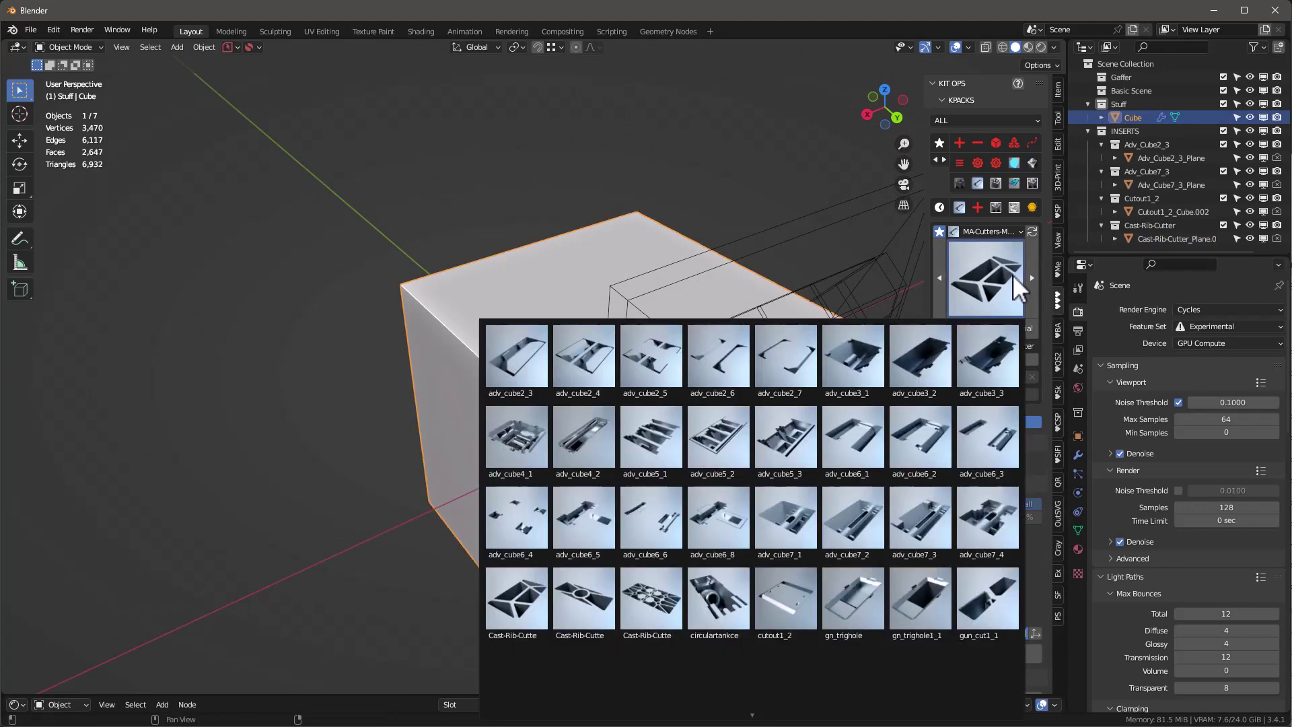
{"action": "left_click", "coordinate": [1003, 510]}
{"action": "left_click", "coordinate": [968, 329]}
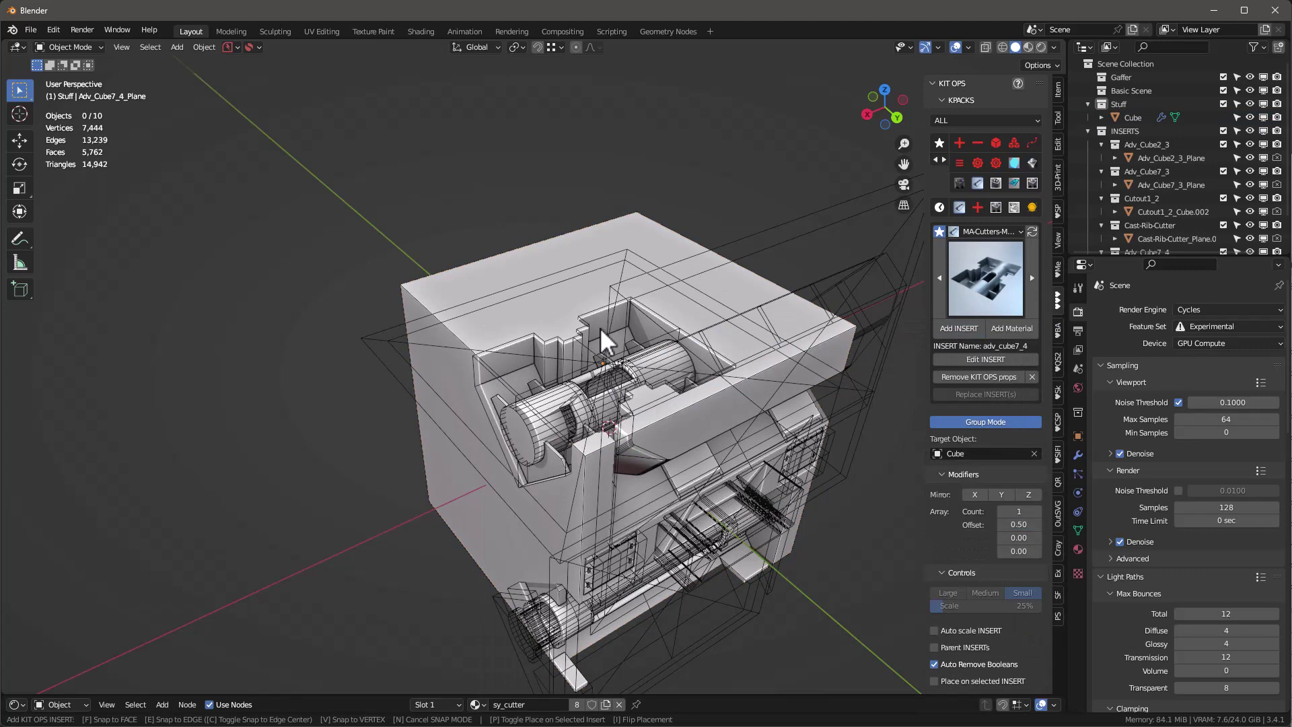
{"action": "scroll", "coordinate": [631, 312], "scroll_direction": "up", "scroll_amount": 3}
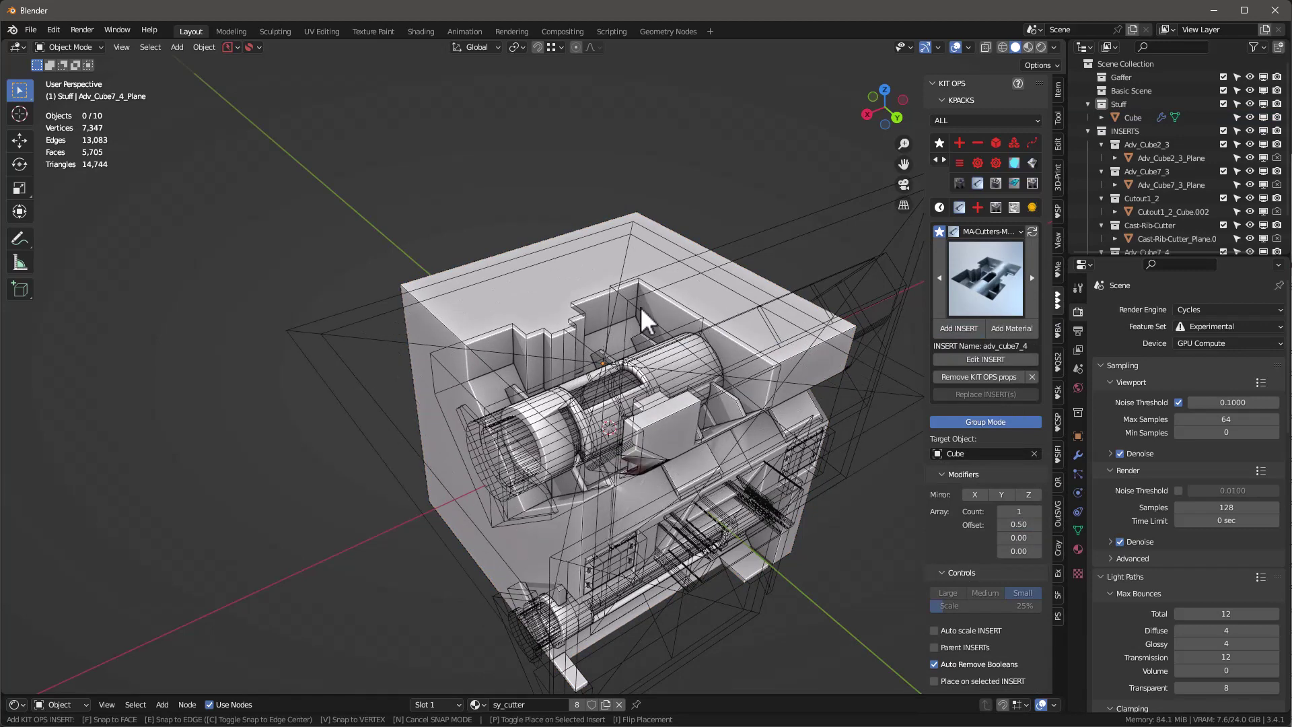
{"action": "left_click", "coordinate": [656, 296]}
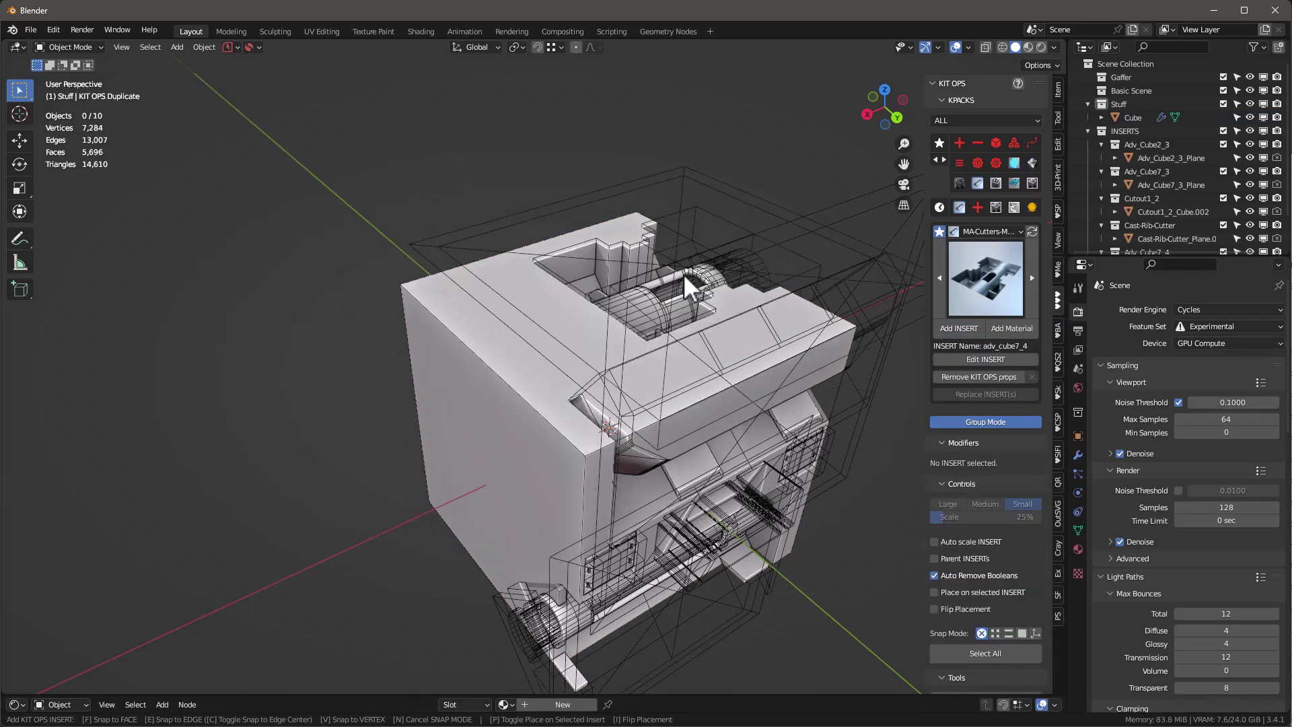
{"action": "scroll", "coordinate": [684, 305], "scroll_direction": "up", "scroll_amount": 3}
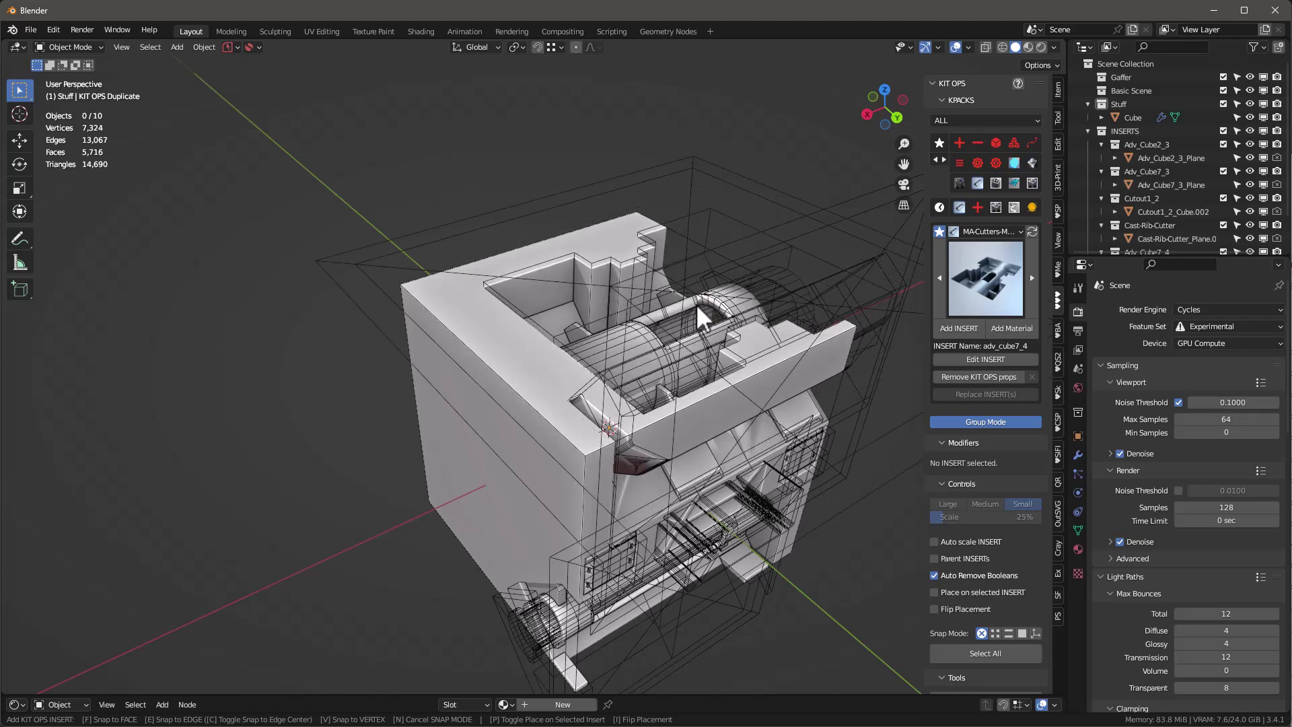
{"action": "scroll", "coordinate": [715, 310], "scroll_direction": "up", "scroll_amount": 3}
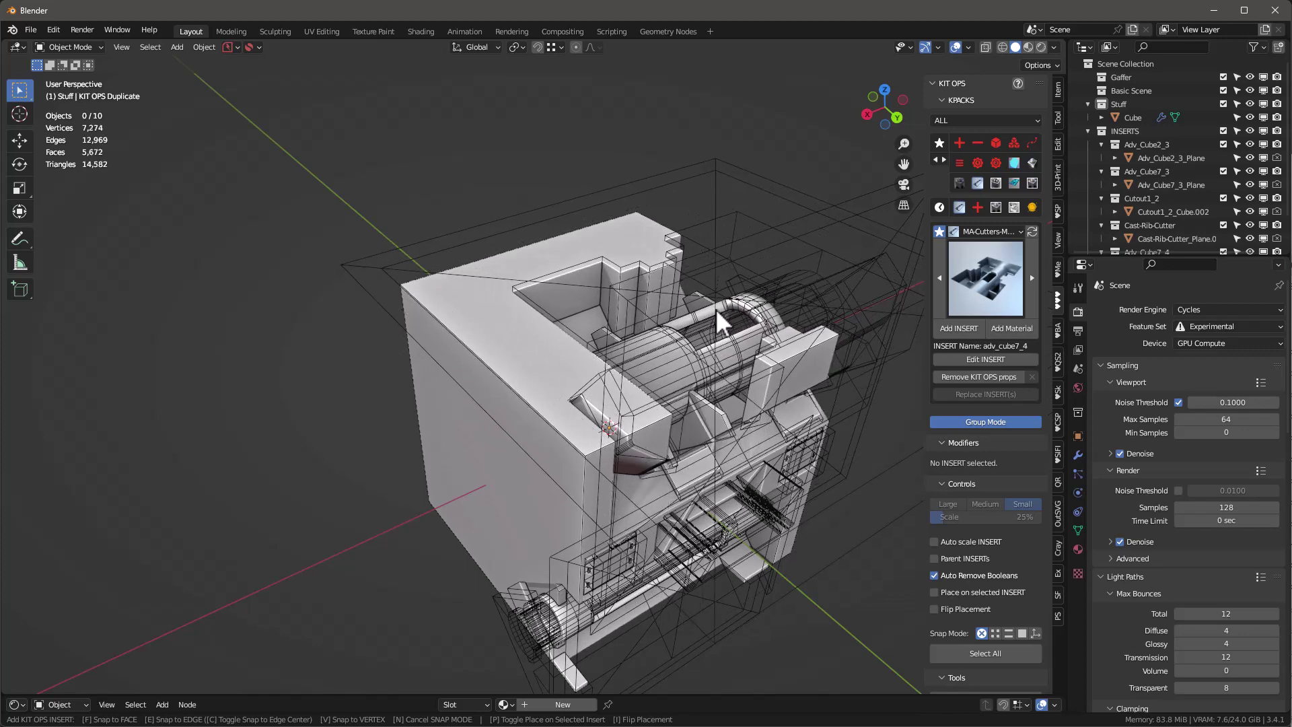
{"action": "scroll", "coordinate": [715, 299], "scroll_direction": "up", "scroll_amount": 2}
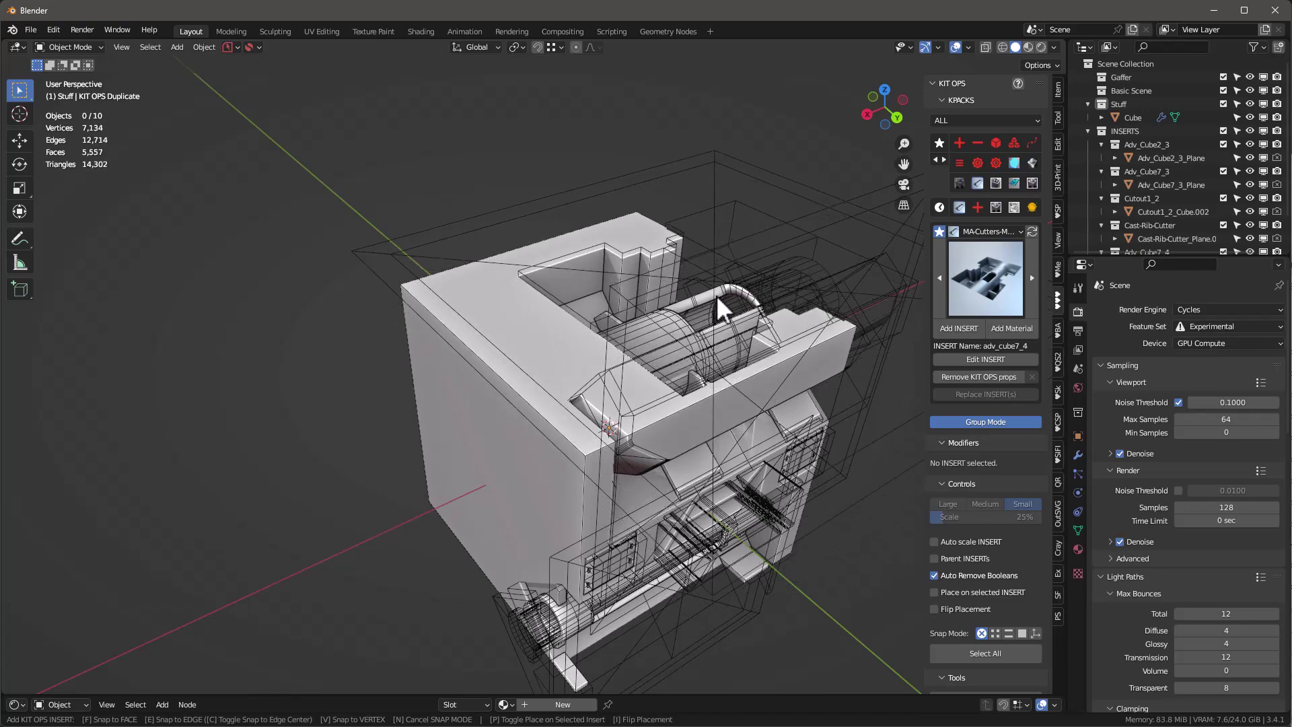
{"action": "left_click", "coordinate": [717, 297]}
{"action": "middle_click_drag", "start_coordinate": [717, 296], "coordinate": [688, 269]}
- Place a gn_trighole1_1 triangular hole on the cube and duplicate it
{"action": "left_click", "coordinate": [724, 210]}
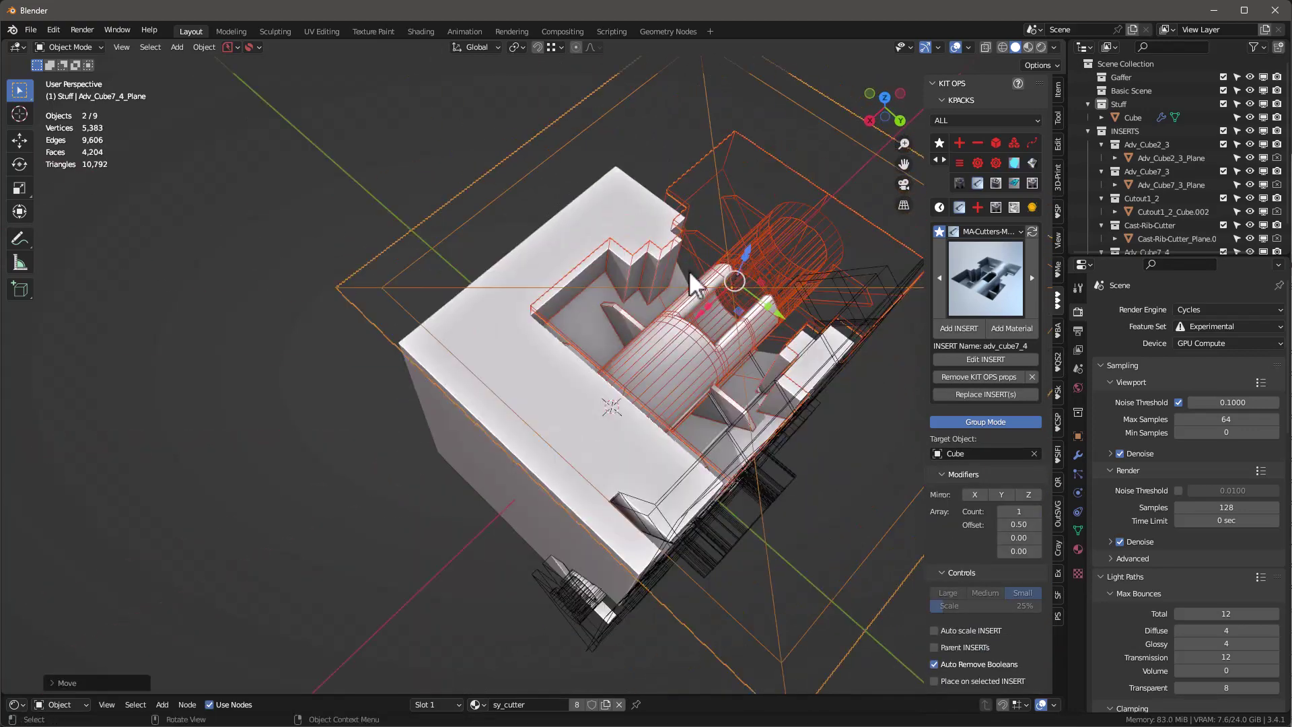
{"action": "left_click", "coordinate": [986, 282]}
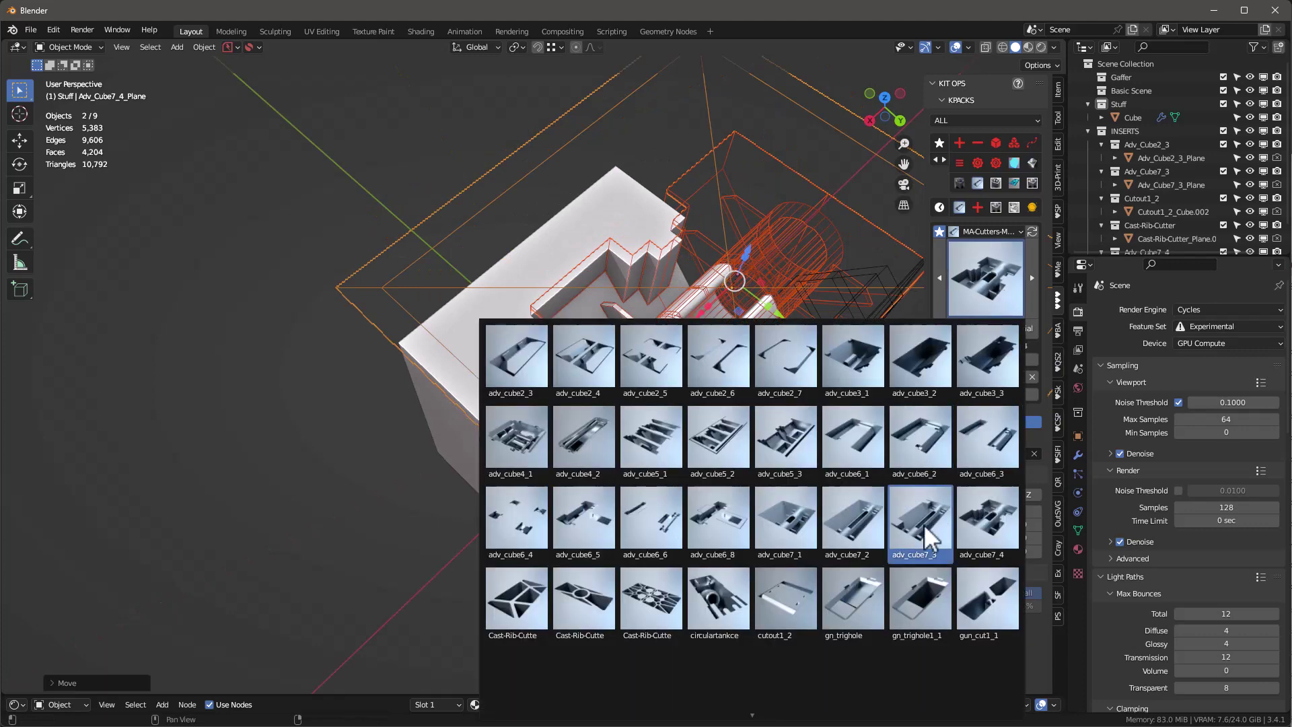
{"action": "left_click", "coordinate": [921, 612]}
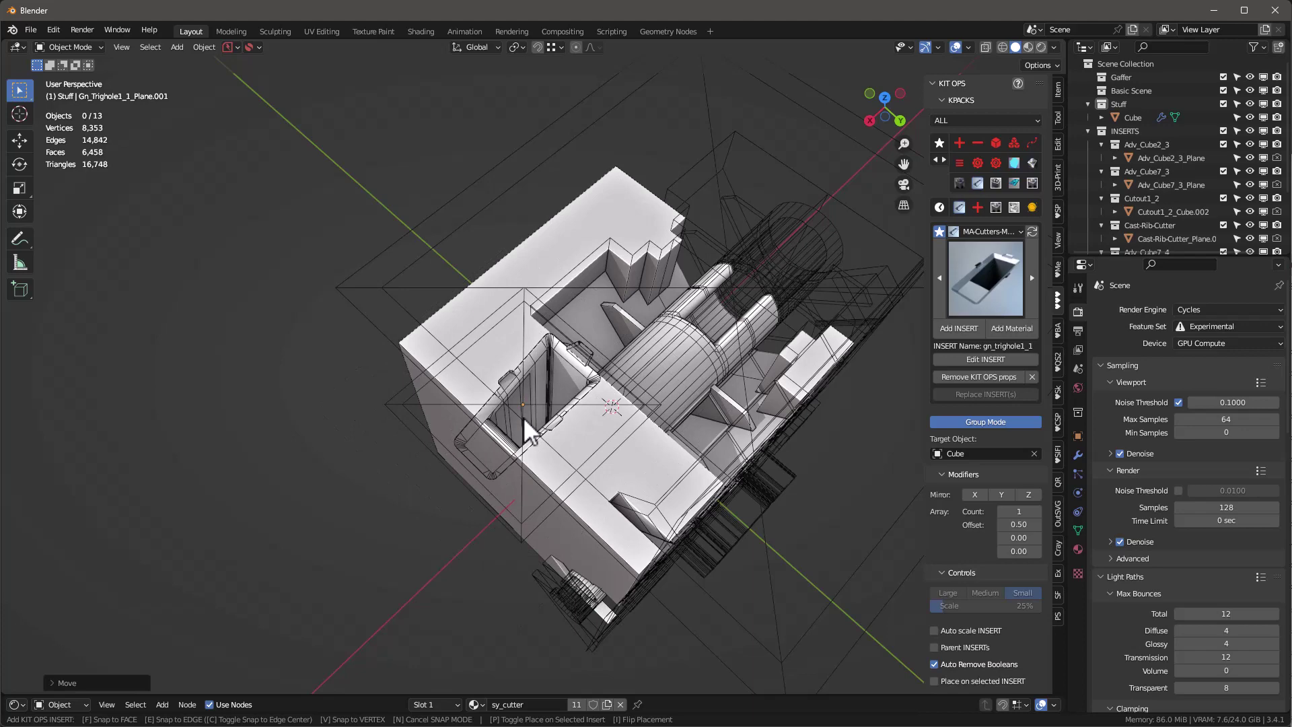
{"action": "scroll", "coordinate": [523, 417], "scroll_direction": "up", "scroll_amount": 3}
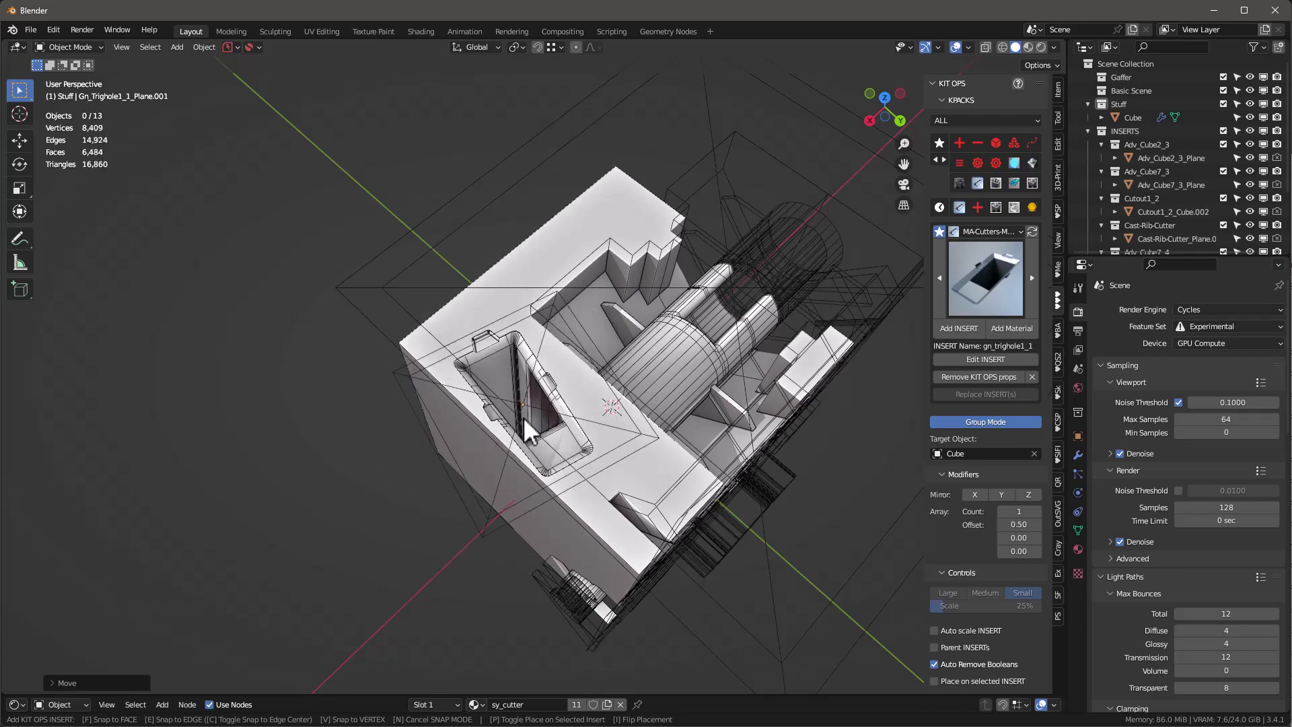
{"action": "scroll", "coordinate": [523, 417], "scroll_direction": "up", "scroll_amount": 1}
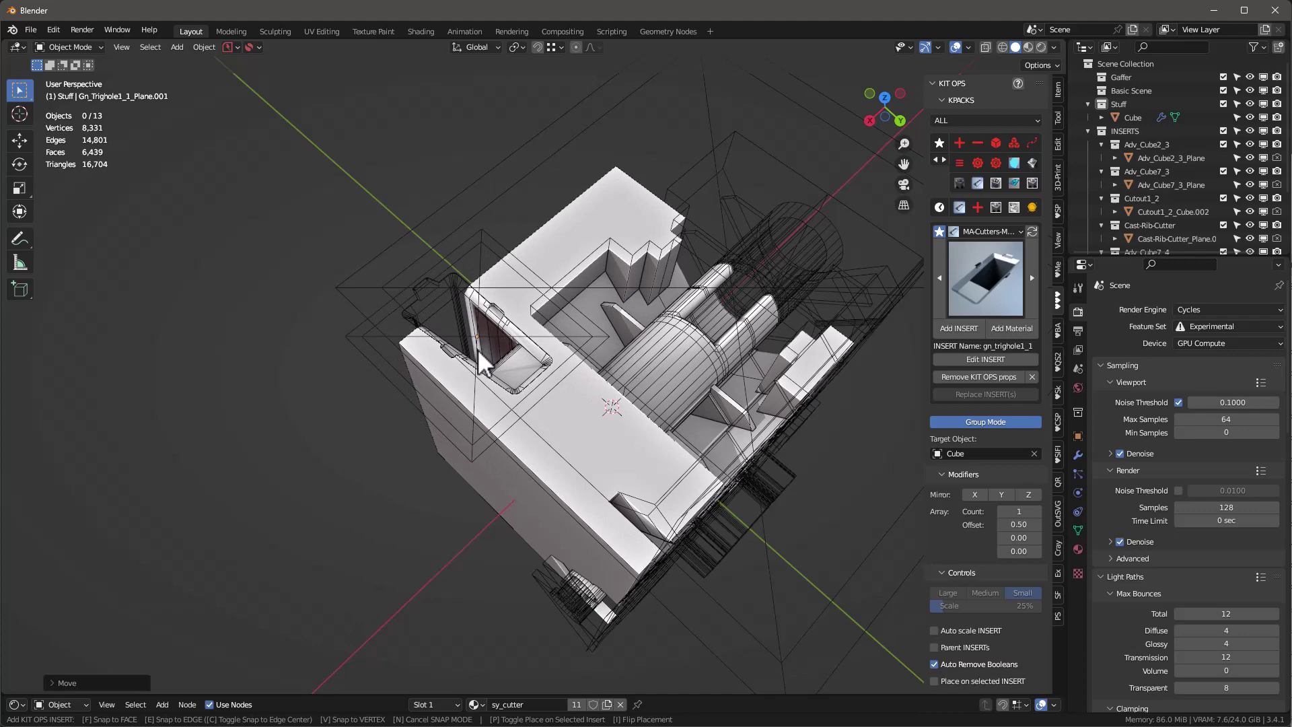
{"action": "left_click", "coordinate": [478, 350]}
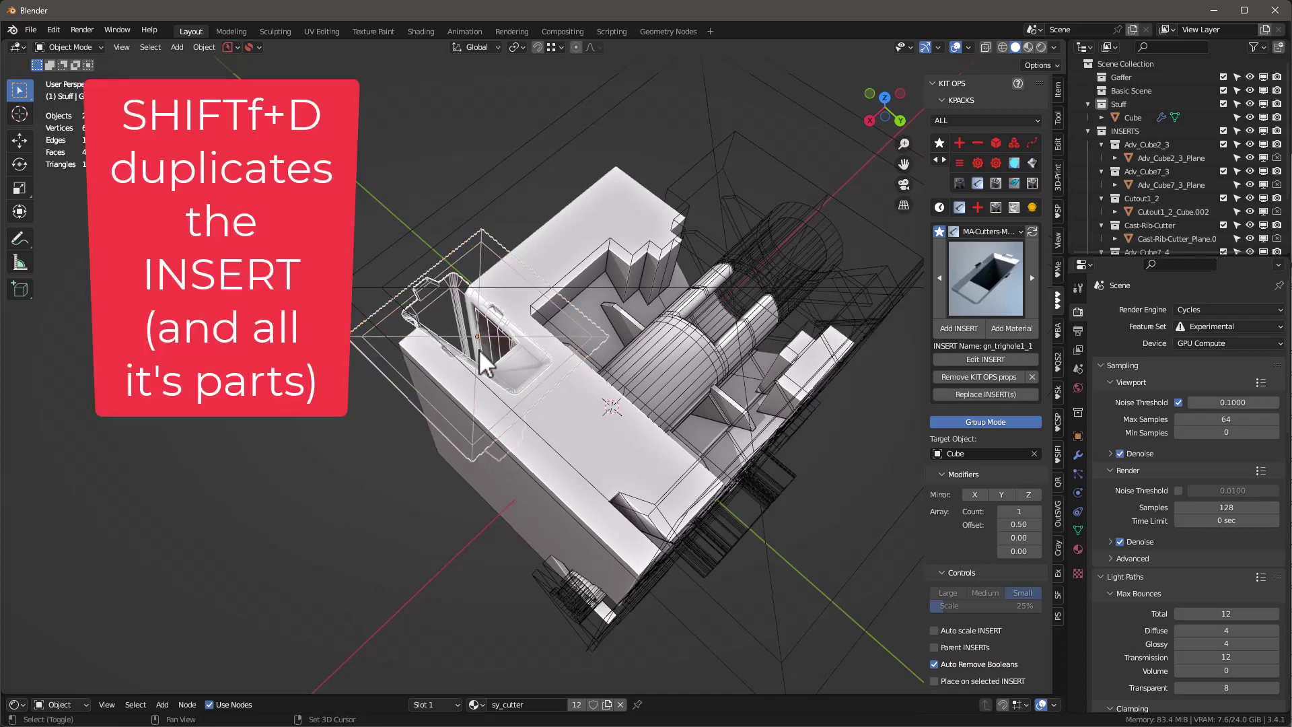
{"action": "key", "text": "shift+d"}
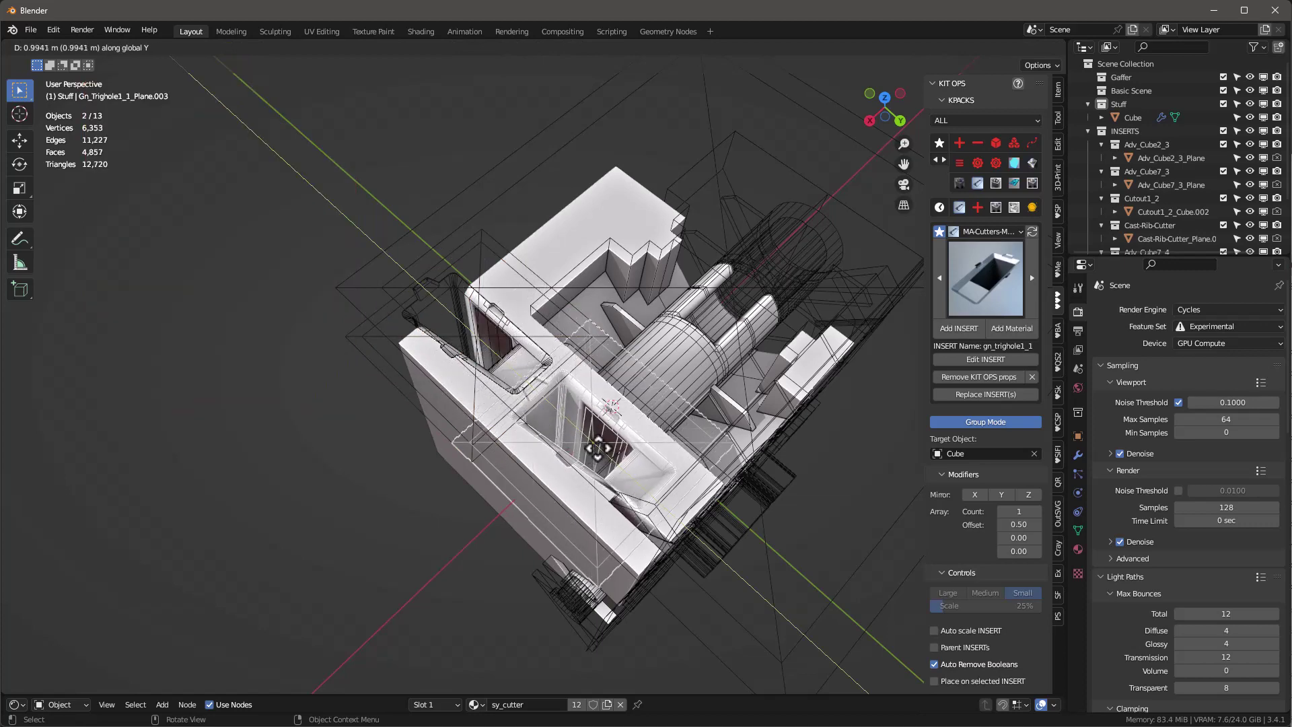
- Delete the duplicated triangular hole insert
{"action": "left_click", "coordinate": [595, 455]}
{"action": "middle_click_drag", "start_coordinate": [609, 455], "coordinate": [589, 392]}
{"action": "key", "text": "x"}
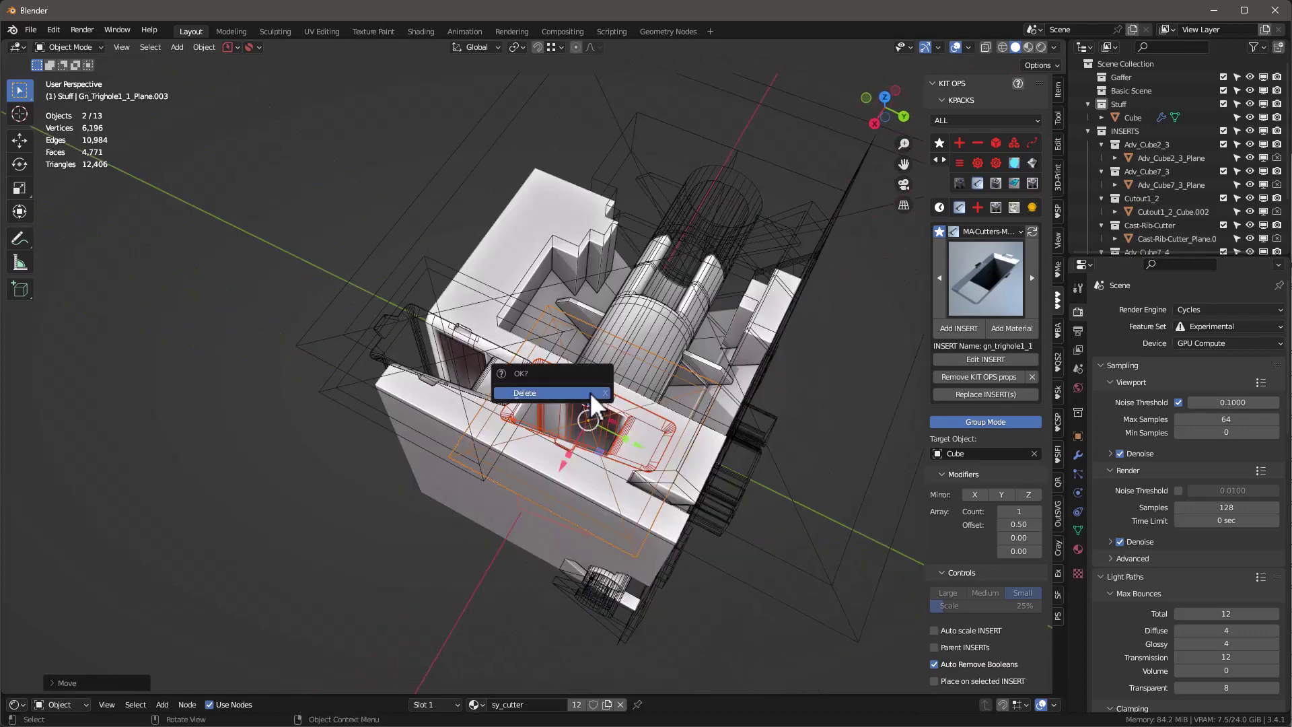
{"action": "left_click", "coordinate": [590, 392]}
- Place a pillar_cut1 insert in the top recess and copy it sideways along X
{"action": "left_click", "coordinate": [993, 285]}
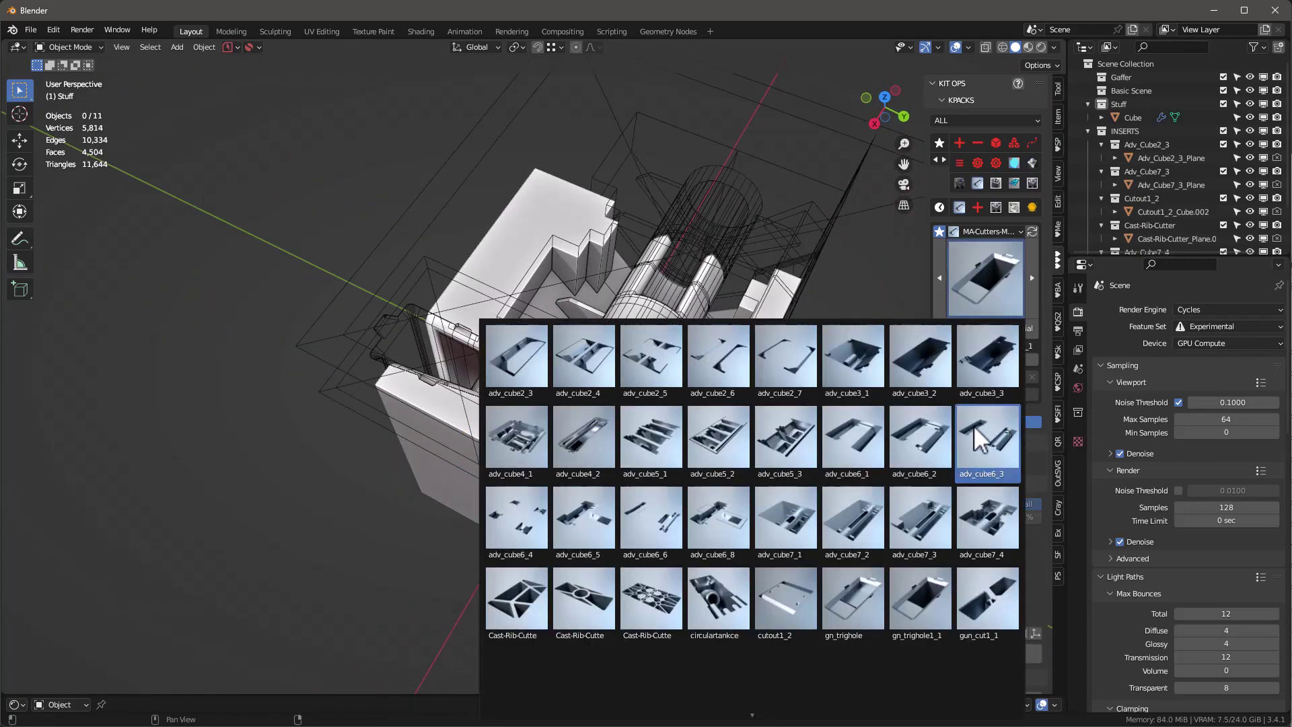
{"action": "mouse_move", "coordinate": [758, 715]}
{"action": "left_click", "coordinate": [852, 649]}
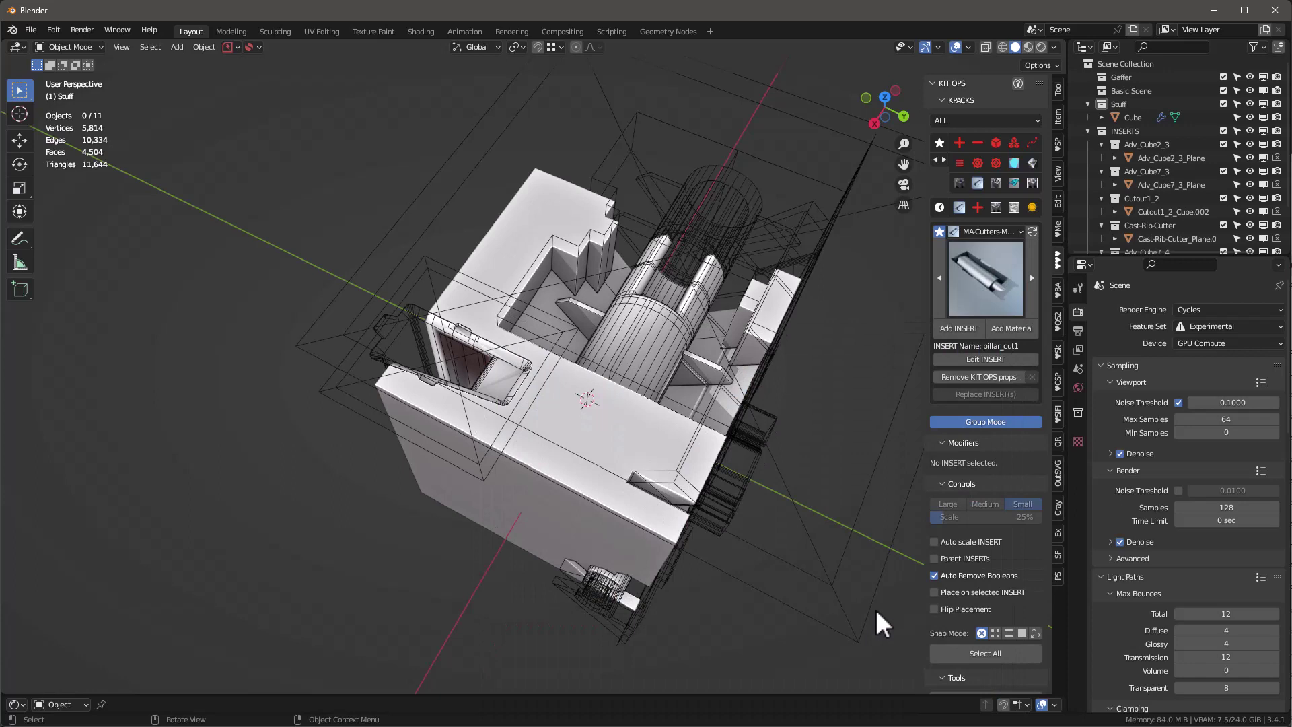
{"action": "left_click", "coordinate": [956, 333]}
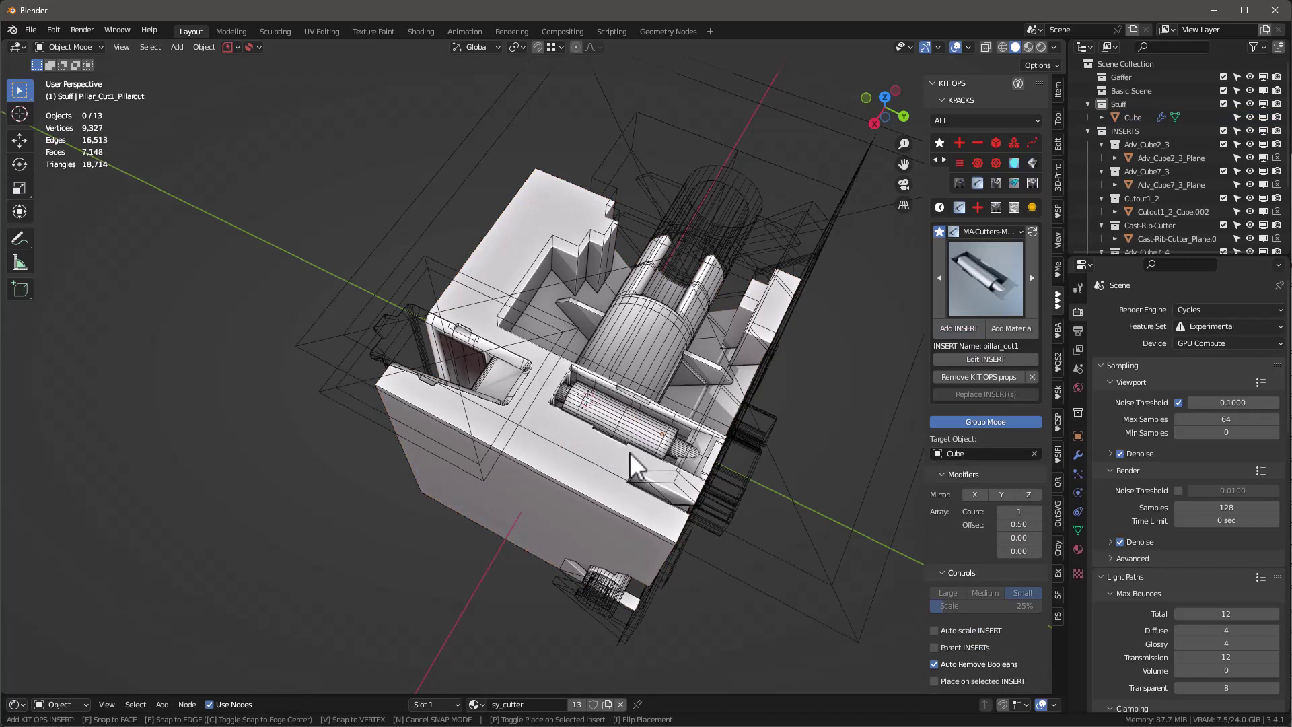
{"action": "left_click", "coordinate": [630, 451]}
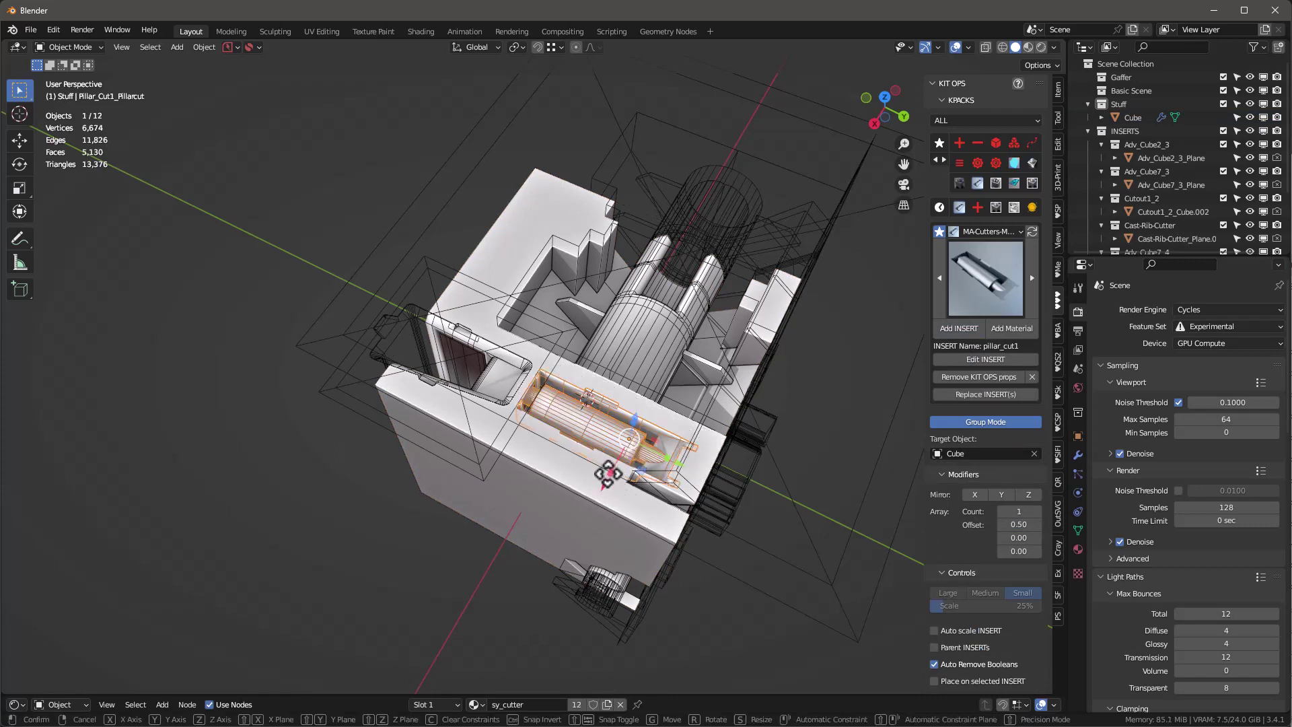
{"action": "left_click_drag", "start_coordinate": [605, 484], "coordinate": [609, 472]}
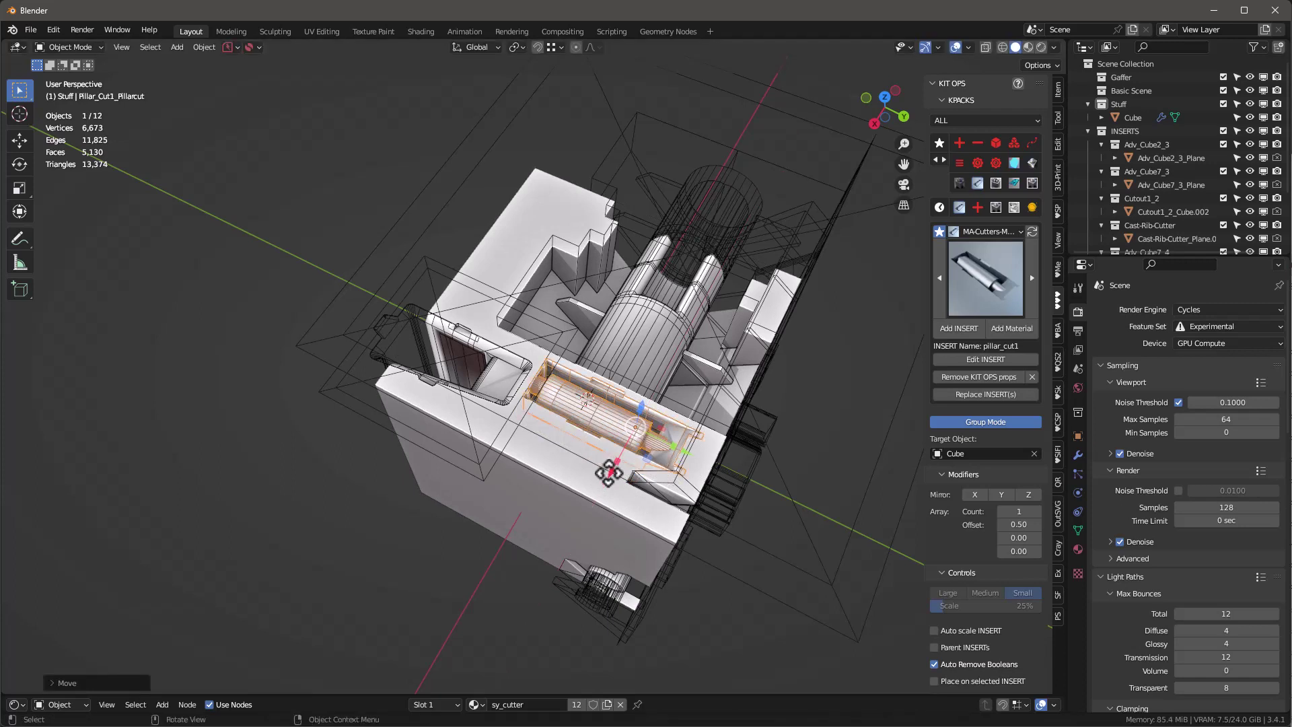
{"action": "key", "text": "shift+d"}
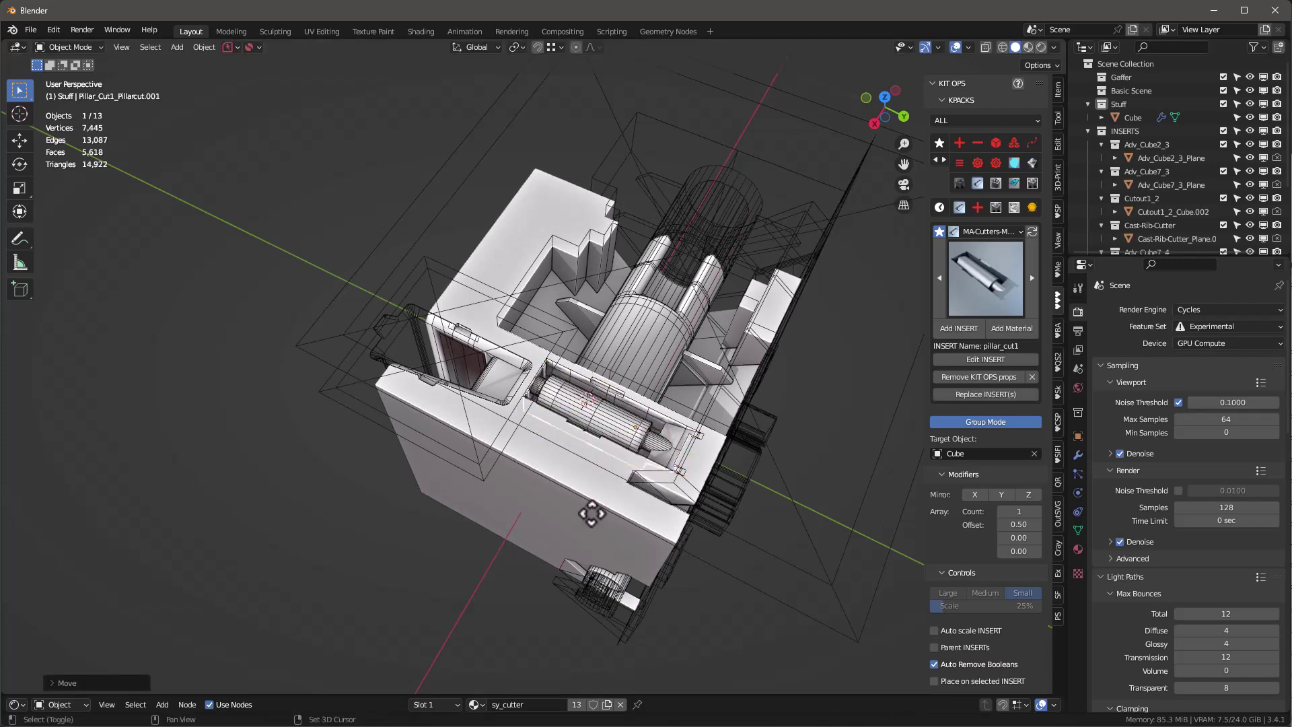
{"action": "key", "text": "x"}
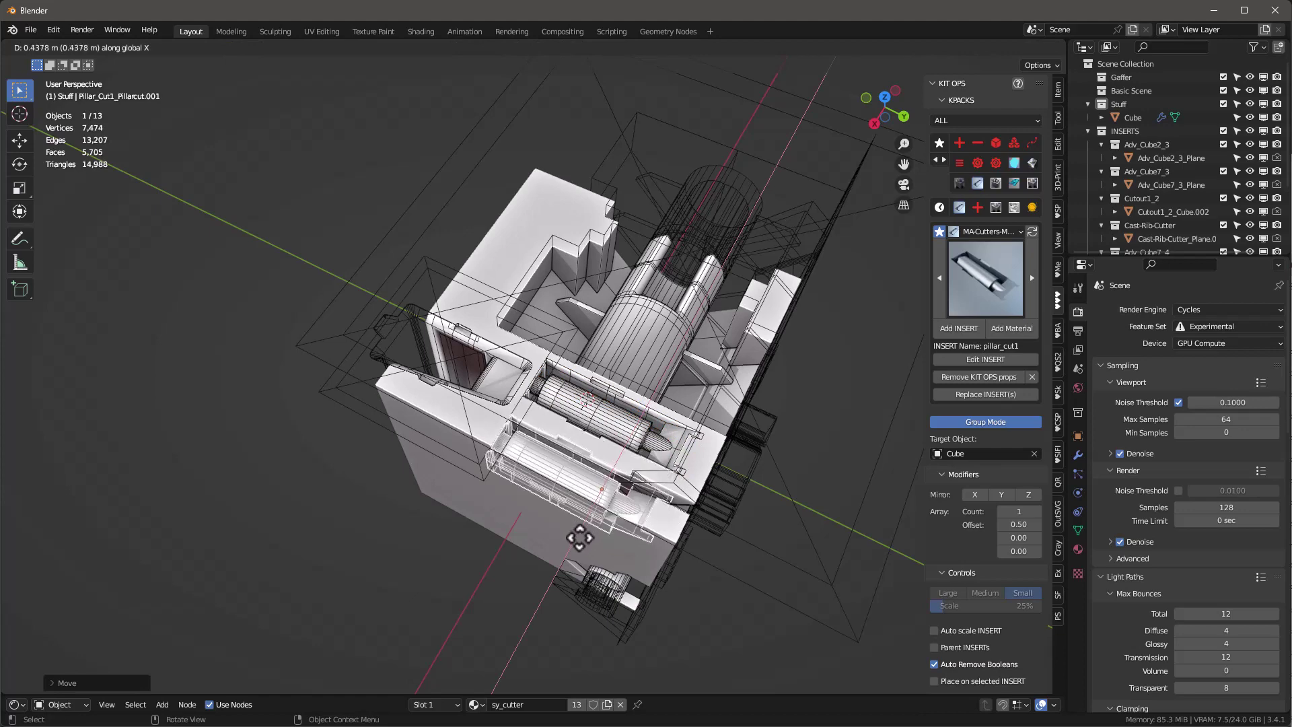
{"action": "left_click", "coordinate": [579, 538]}
- Hide the viewport overlays and orbit to inspect the model
{"action": "left_click", "coordinate": [952, 49]}
{"action": "middle_click_drag", "start_coordinate": [637, 403], "coordinate": [528, 288]}
{"action": "scroll", "coordinate": [619, 420], "scroll_direction": "down", "scroll_amount": 3}
{"action": "scroll", "coordinate": [723, 342], "scroll_direction": "up", "scroll_amount": 5}
{"action": "middle_click_drag", "start_coordinate": [723, 341], "coordinate": [720, 380]}
- Select the Cube and turn the viewport overlays back on
{"action": "scroll", "coordinate": [725, 398], "scroll_direction": "up", "scroll_amount": 2}
{"action": "scroll", "coordinate": [708, 408], "scroll_direction": "up", "scroll_amount": 2}
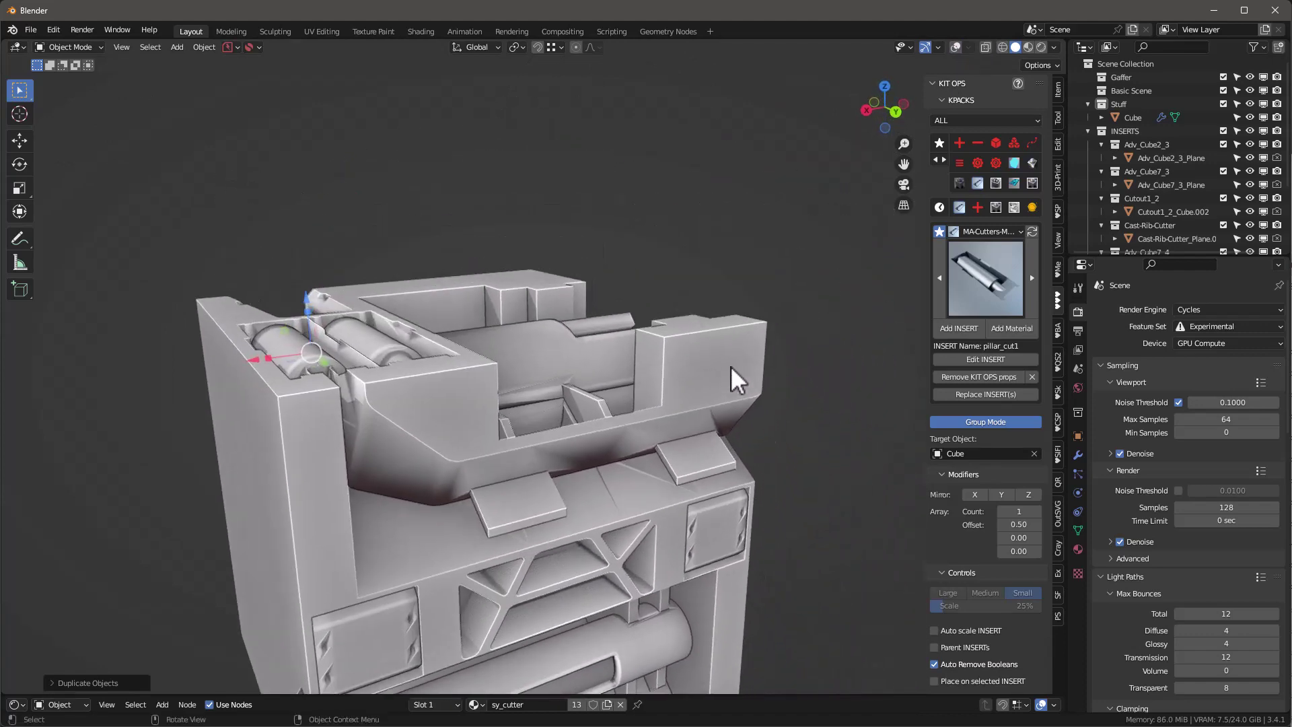
{"action": "left_click", "coordinate": [731, 369]}
{"action": "left_click", "coordinate": [956, 47]}
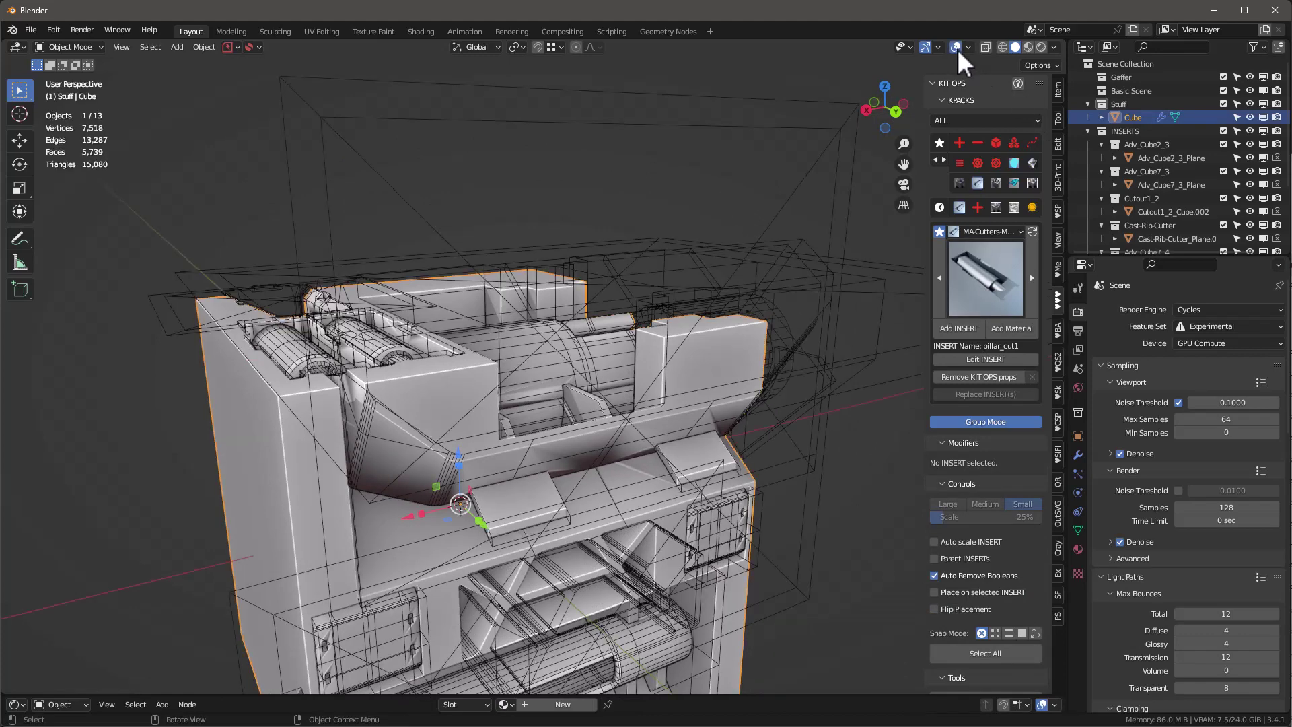
- Place the mx_circulamotch round notch insert on the raised front-right block
{"action": "left_click", "coordinate": [983, 279]}
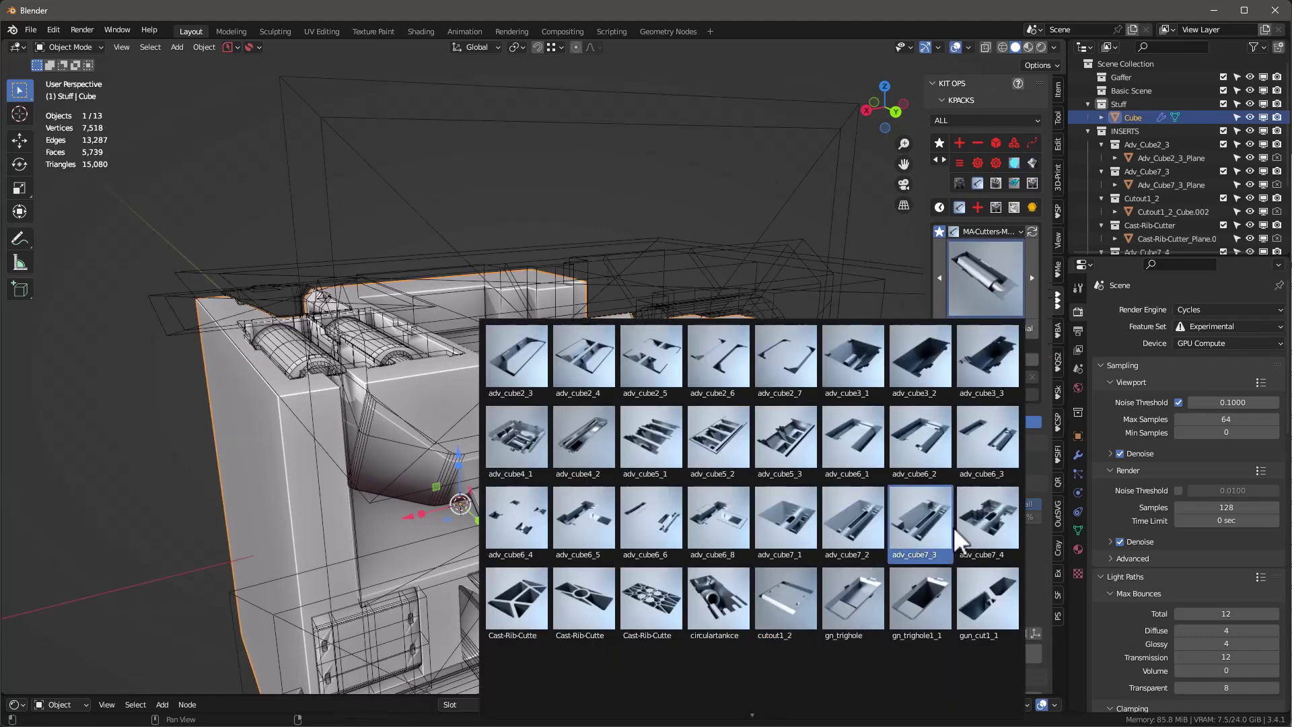
{"action": "scroll", "coordinate": [687, 632], "scroll_direction": "down", "scroll_amount": 2}
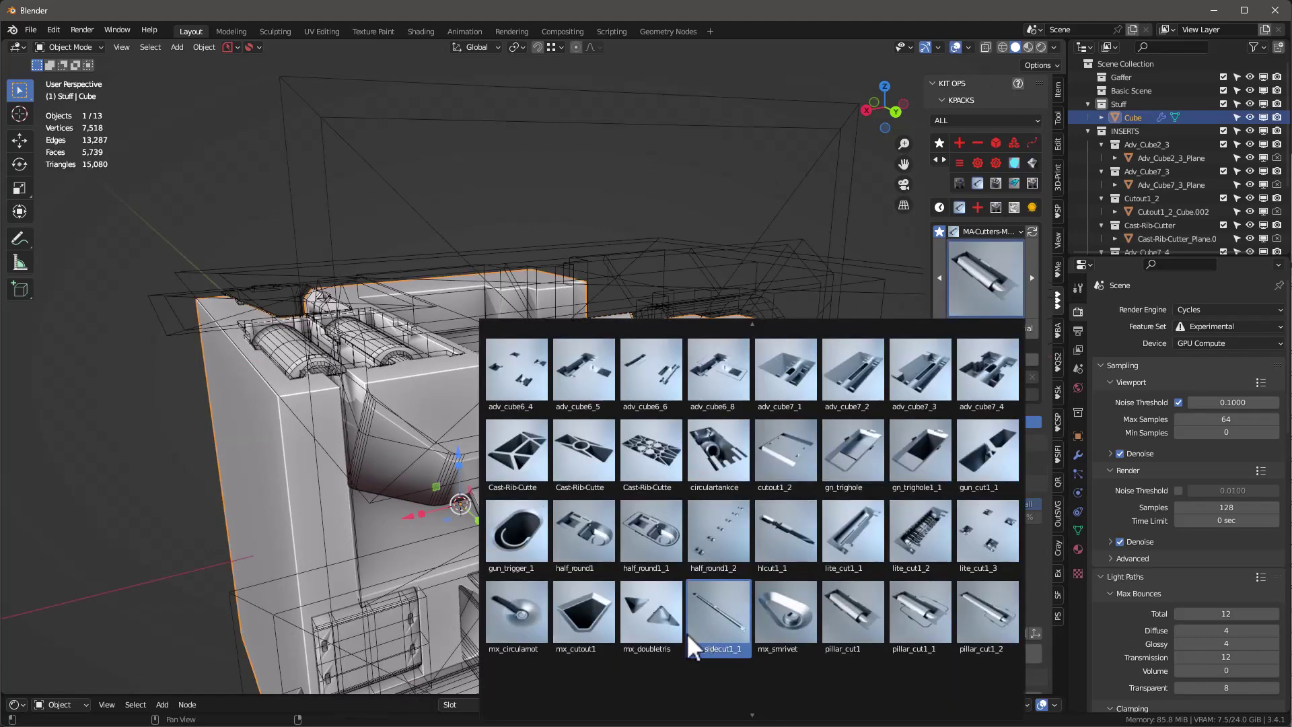
{"action": "left_click", "coordinate": [532, 622]}
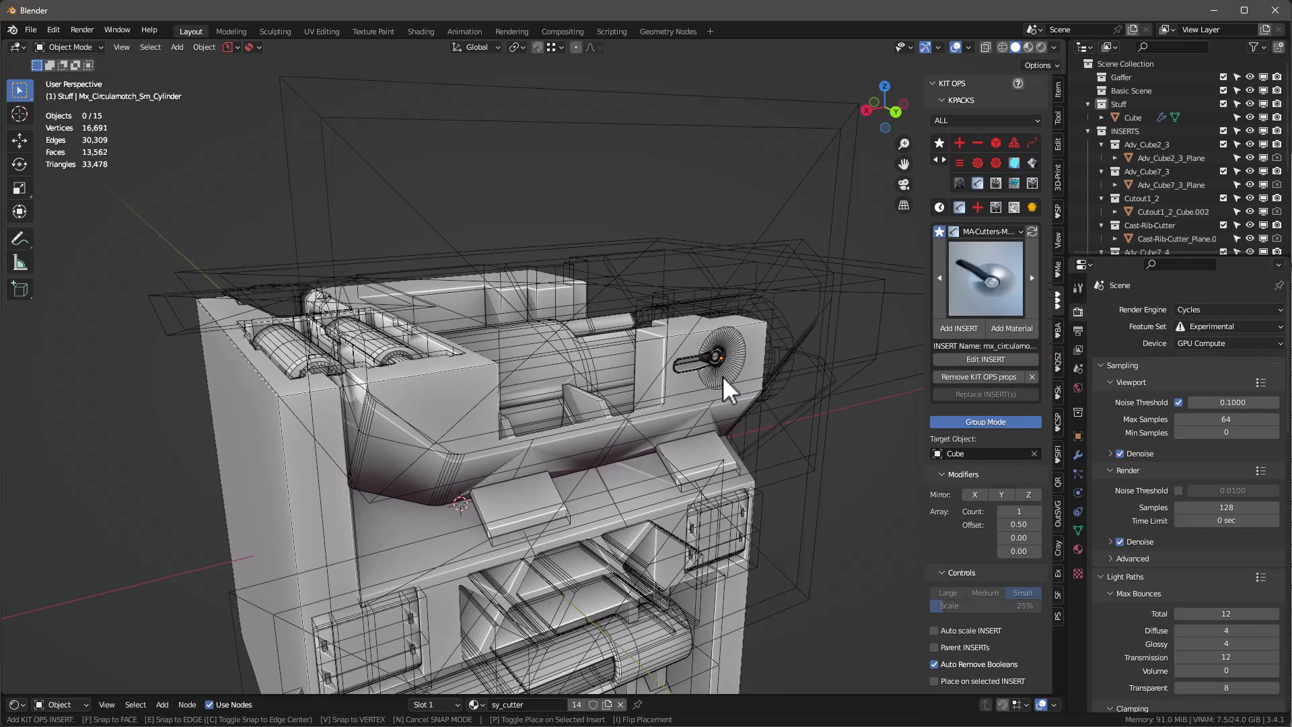
{"action": "left_click", "coordinate": [721, 375]}
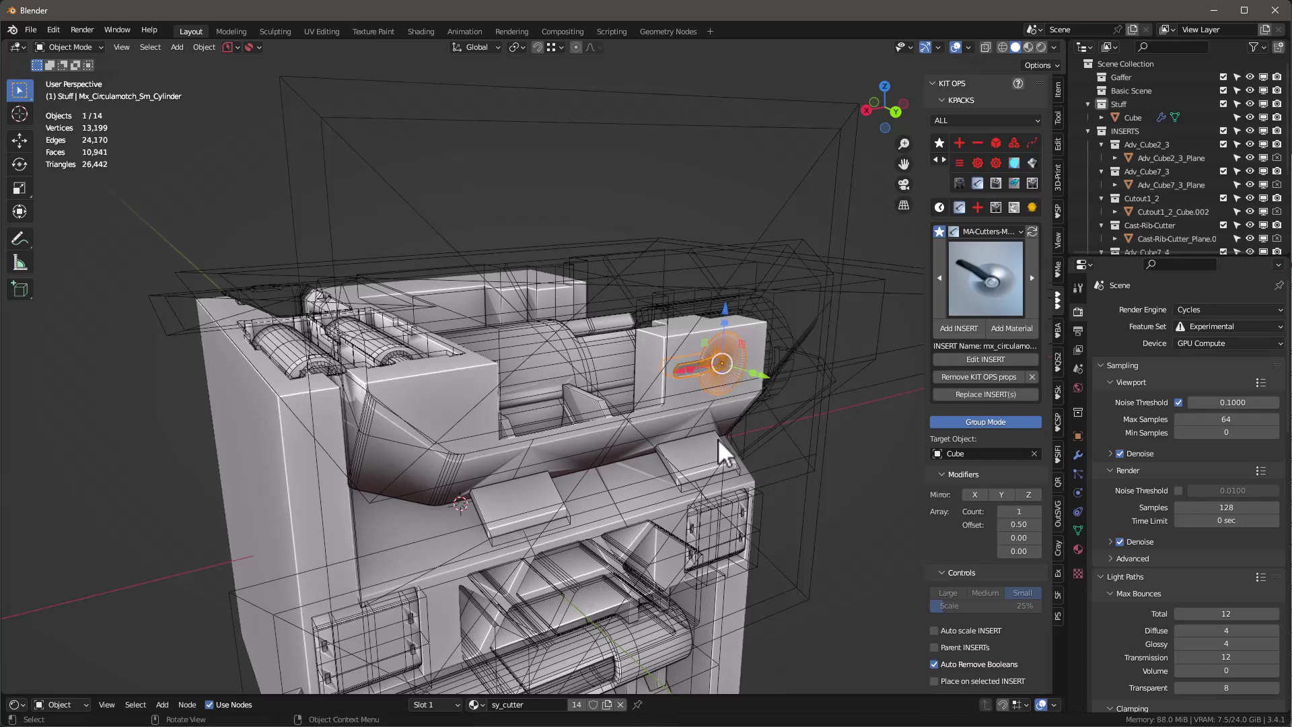
- Convert the Cube and all its KIT OPS inserts into one mesh via Convert to mesh
{"action": "left_click", "coordinate": [443, 397]}
{"action": "scroll", "coordinate": [490, 372], "scroll_direction": "down", "scroll_amount": 5, "text": "shift"}
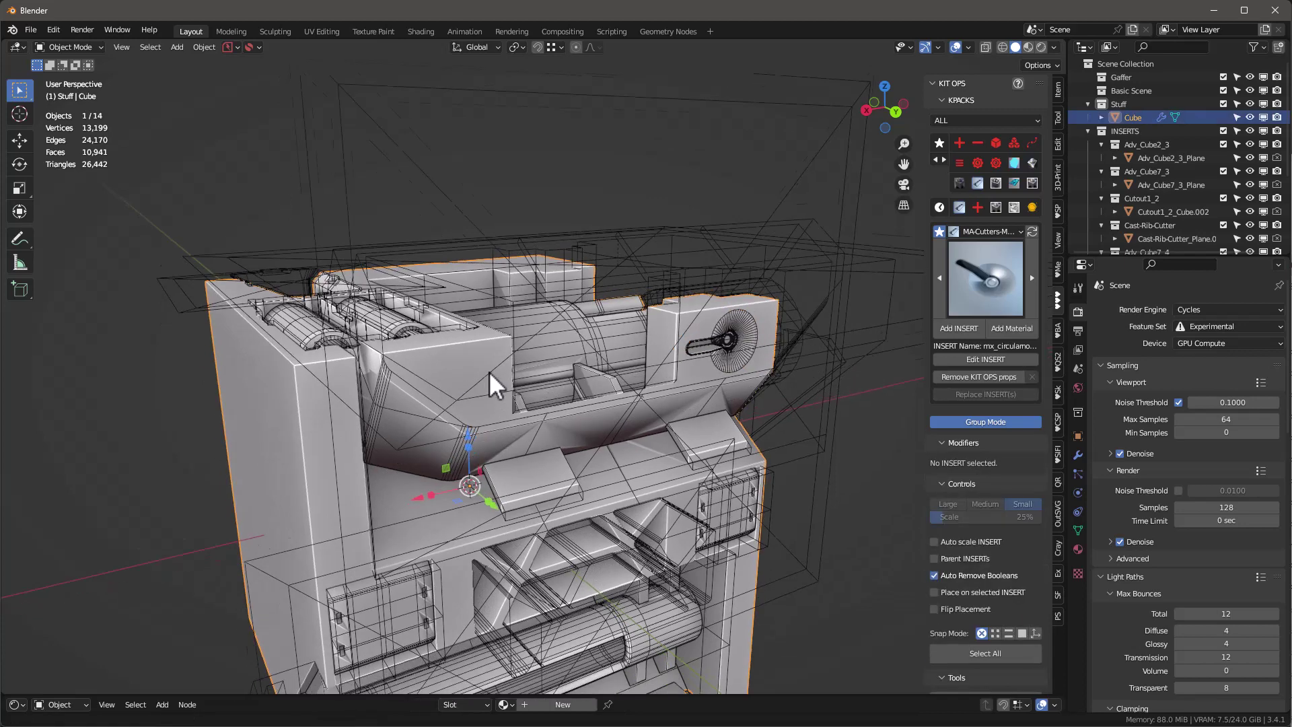
{"action": "scroll", "coordinate": [979, 572], "scroll_direction": "down", "scroll_amount": 1}
{"action": "scroll", "coordinate": [983, 565], "scroll_direction": "down", "scroll_amount": 5}
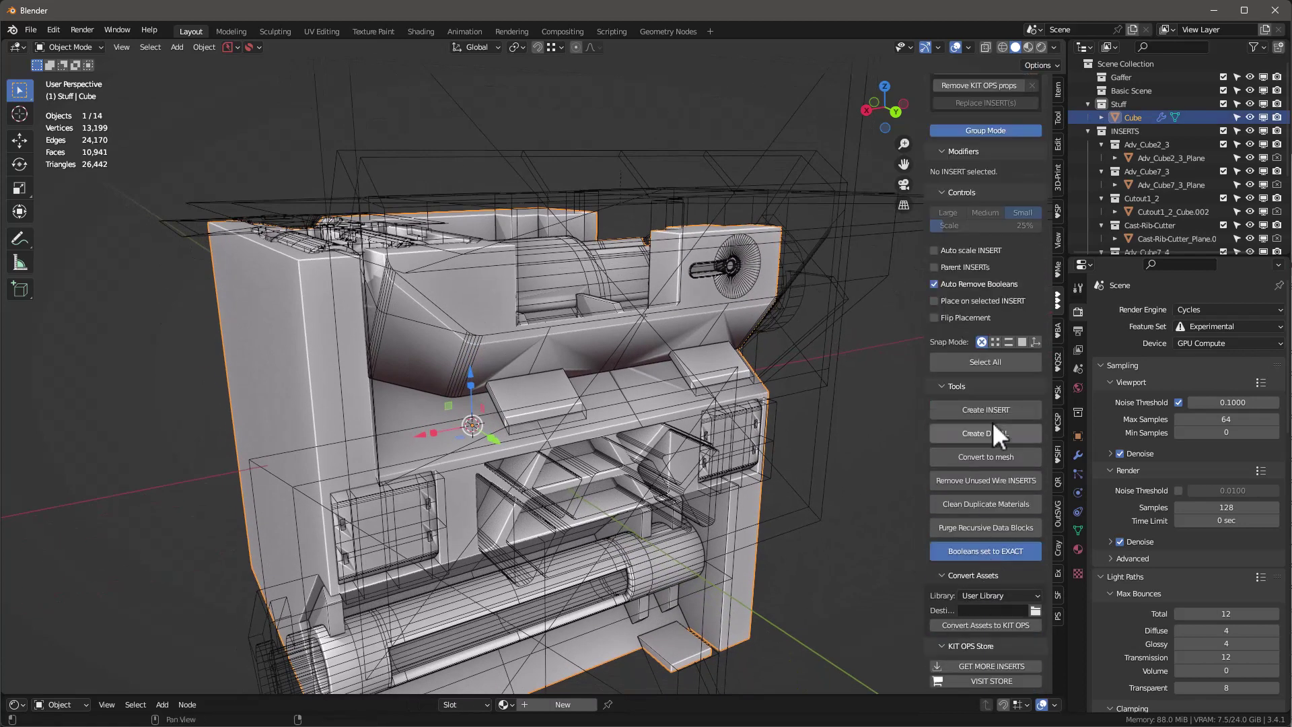
{"action": "left_click", "coordinate": [987, 457]}
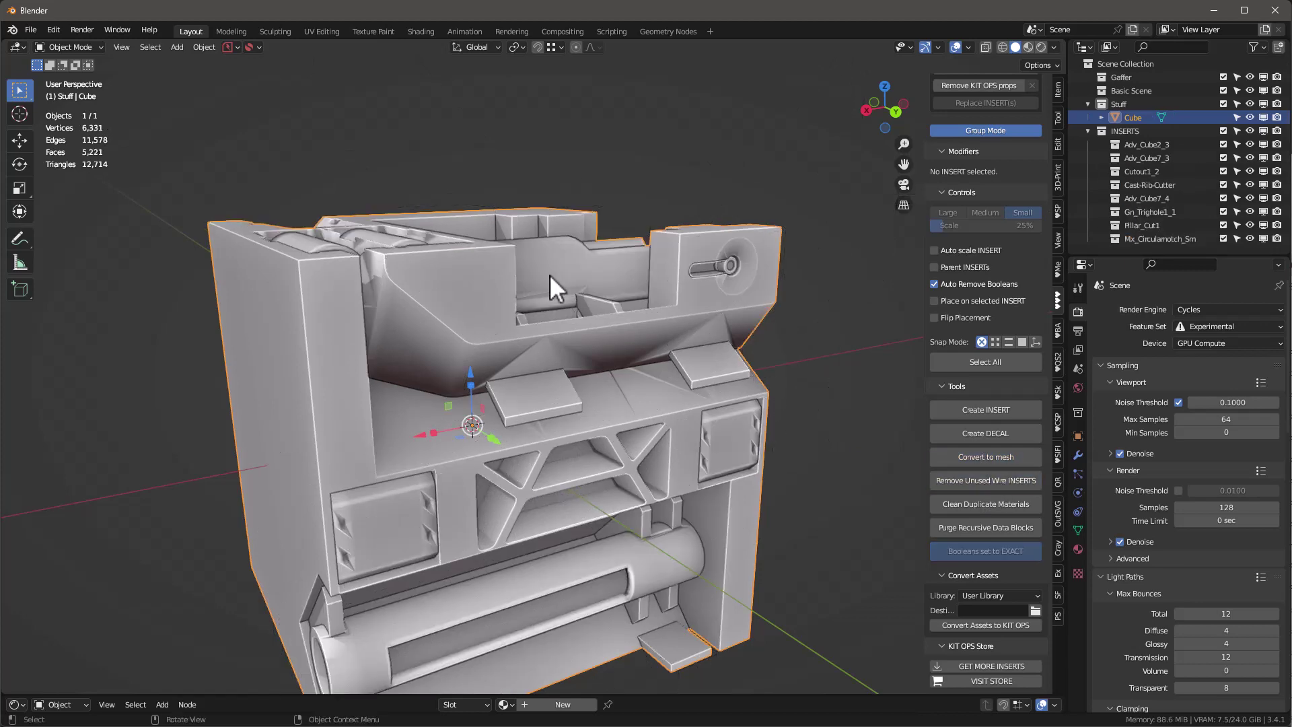
{"action": "middle_click_drag", "start_coordinate": [550, 275], "coordinate": [724, 328]}
- Shade the Cube smooth and set its Normals Auto Smooth angle to 15°
{"action": "right_click", "coordinate": [724, 328]}
{"action": "left_click", "coordinate": [705, 356]}
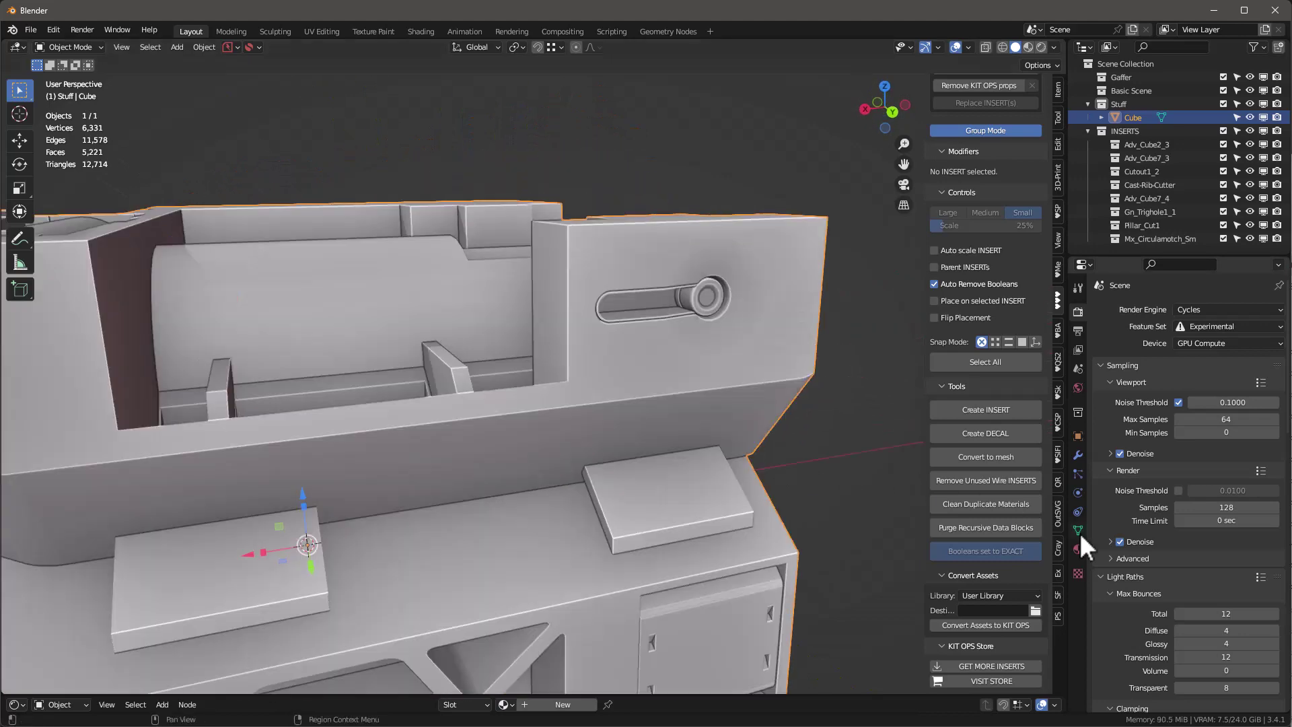
{"action": "left_click", "coordinate": [1079, 531]}
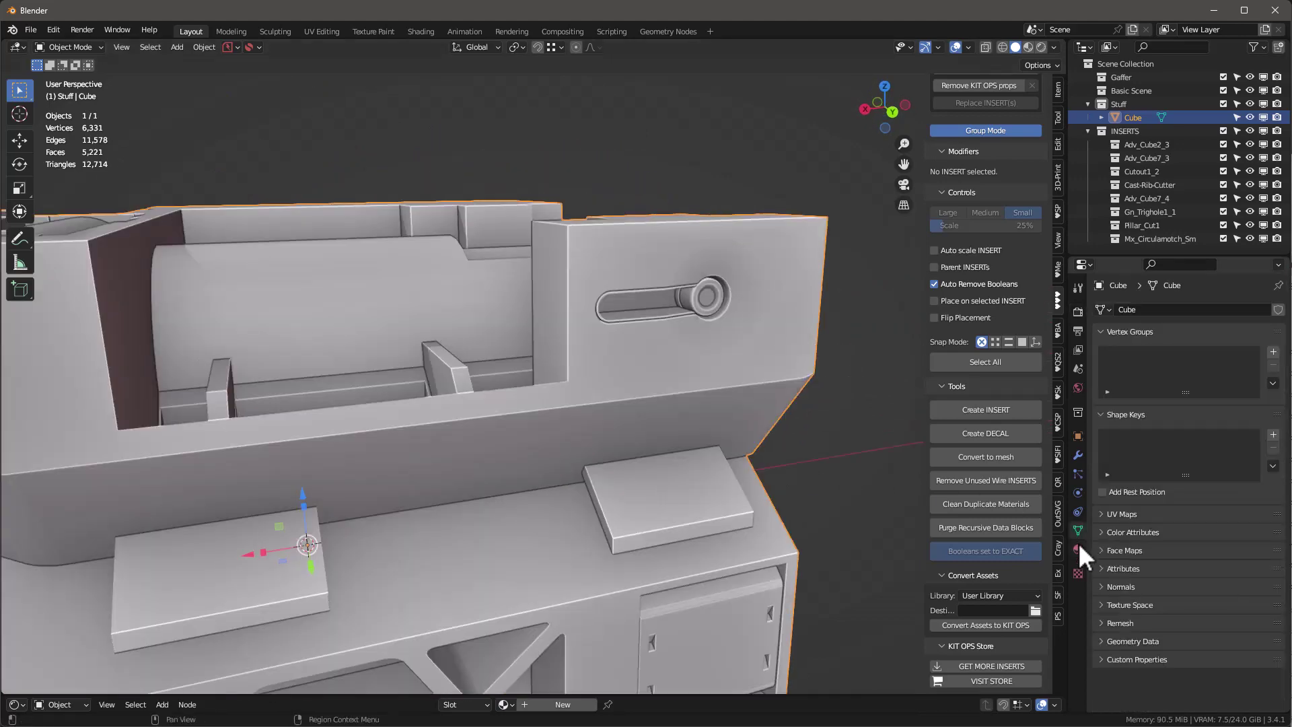
{"action": "left_click", "coordinate": [1108, 587]}
{"action": "double_click", "coordinate": [1195, 607]}
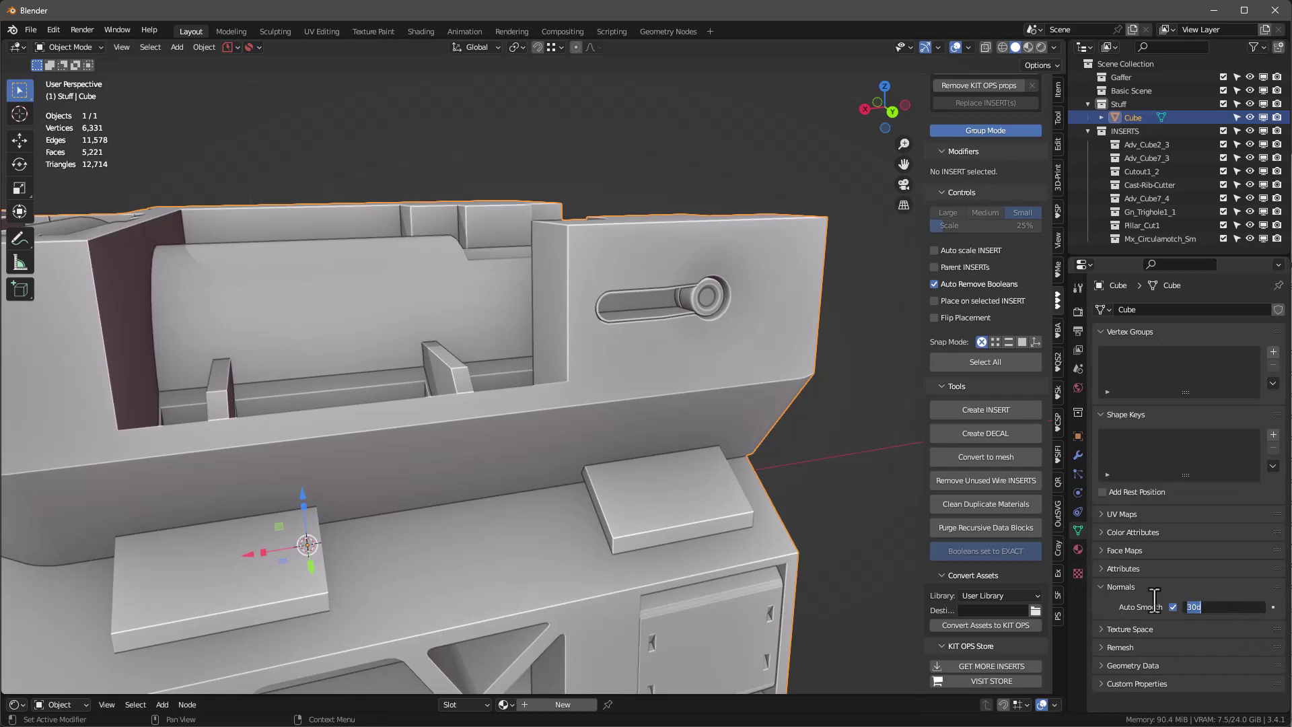
{"action": "type", "text": "12"}
{"action": "key", "text": "BackSpace"}
{"action": "type", "text": "5"}
{"action": "key", "text": "Return"}
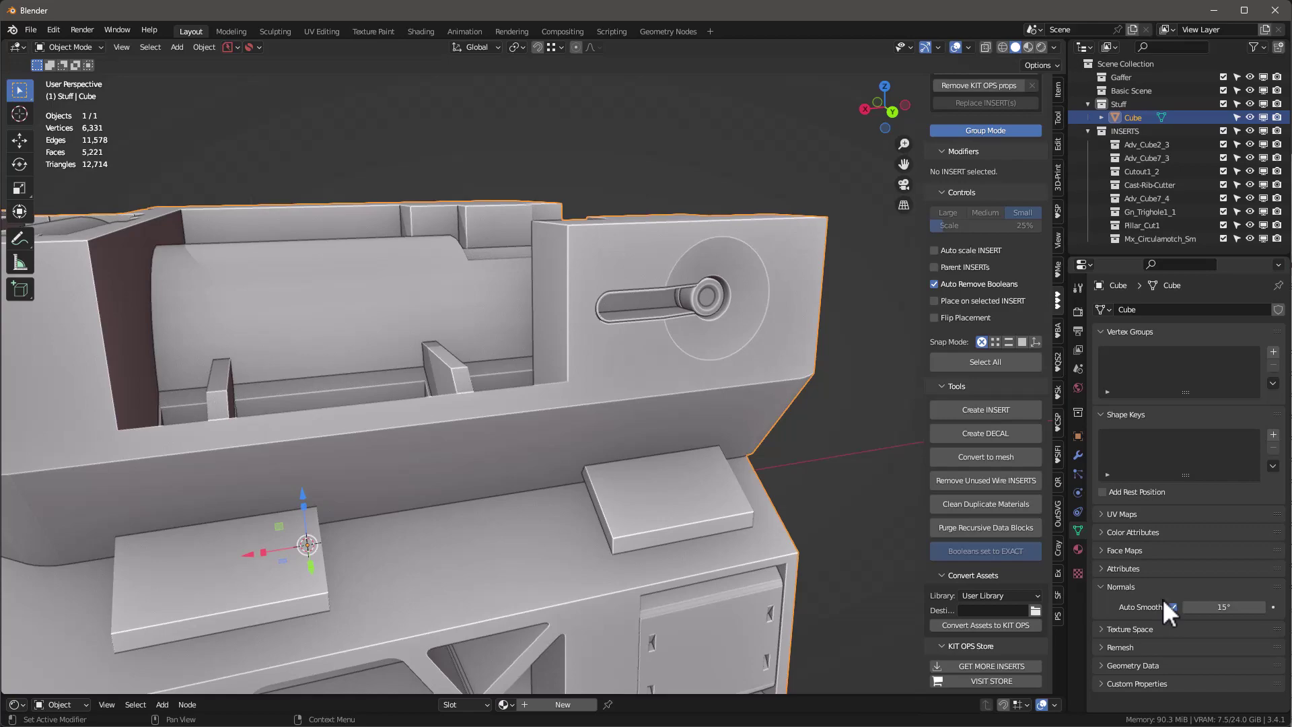
{"action": "middle_click_drag", "start_coordinate": [700, 290], "coordinate": [671, 410]}
{"action": "scroll", "coordinate": [702, 470], "scroll_direction": "up", "scroll_amount": 4}
{"action": "scroll", "coordinate": [697, 367], "scroll_direction": "down", "scroll_amount": 4}
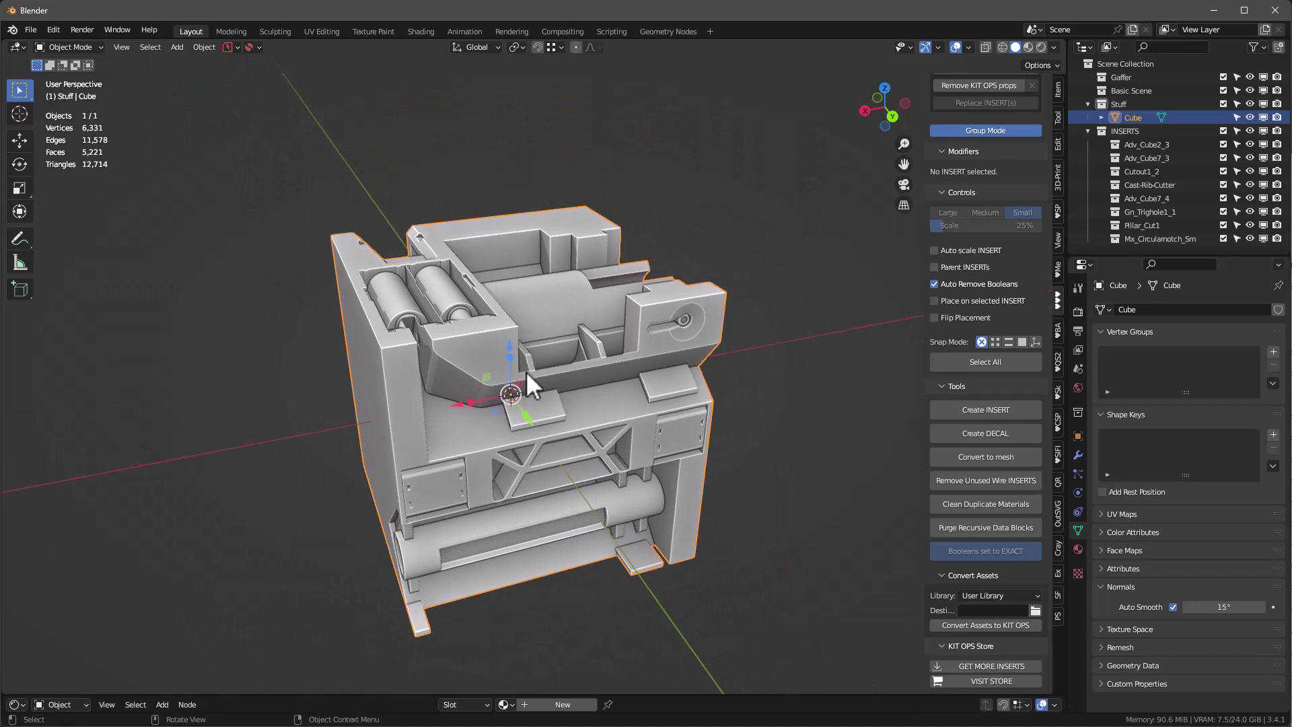
- Slice the Cube's entire mesh into 50 slices along X with SliceIt
{"action": "key", "text": "Tab"}
{"action": "key", "text": "a"}
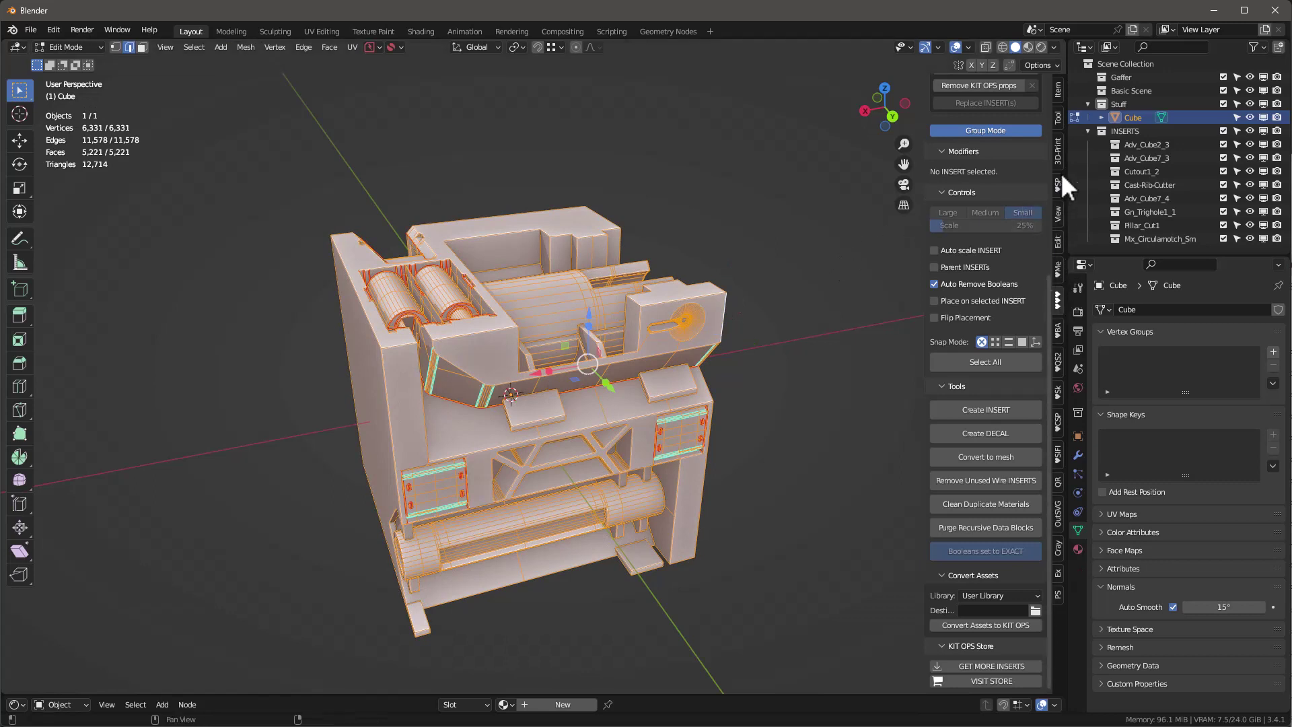
{"action": "left_click", "coordinate": [1059, 117]}
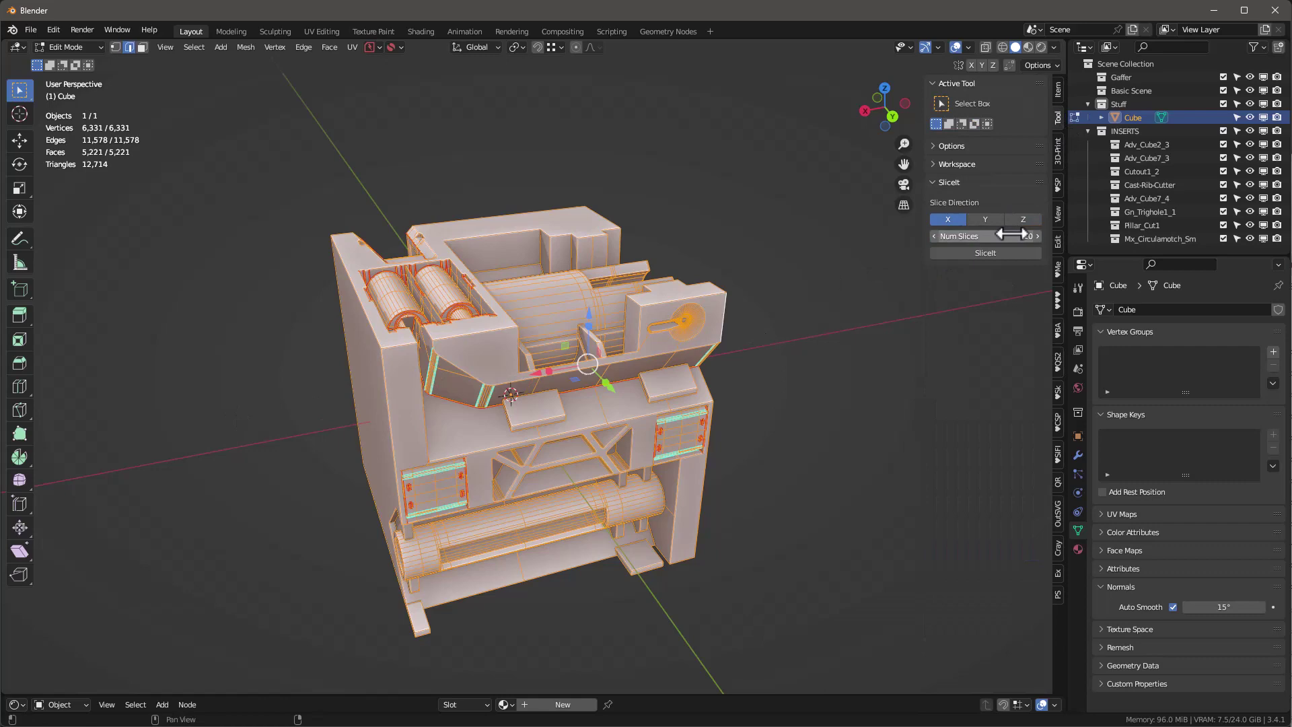
{"action": "left_click", "coordinate": [967, 238]}
{"action": "type", "text": "50"}
{"action": "key", "text": "Return"}
{"action": "left_click", "coordinate": [987, 253]}
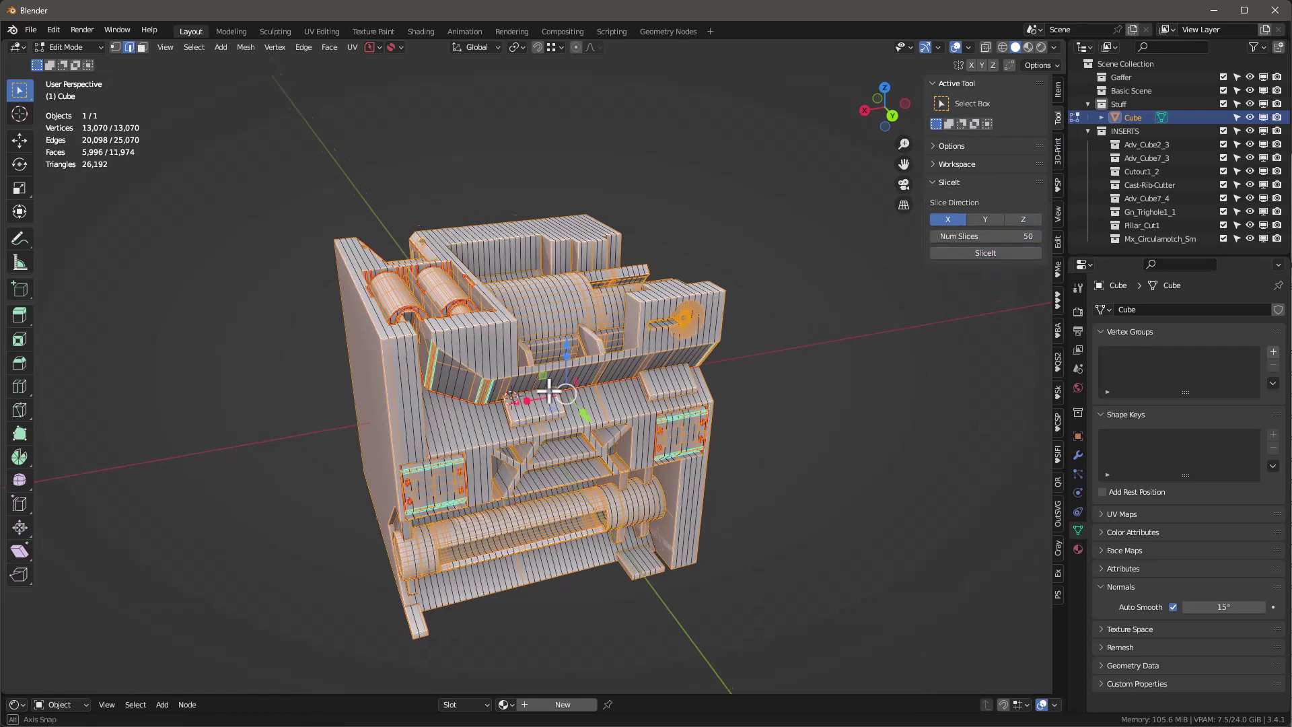
{"action": "key", "text": "Tab"}
{"action": "middle_click_drag", "start_coordinate": [577, 413], "coordinate": [657, 370]}
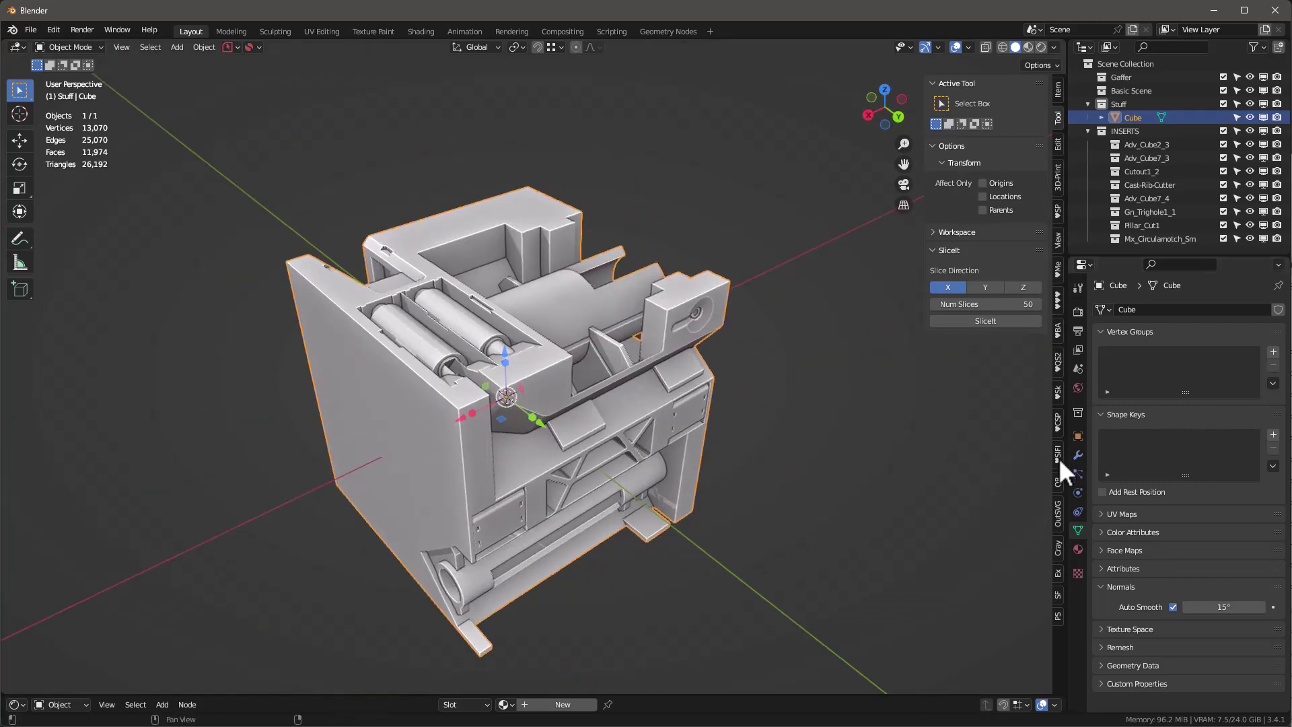
- Add an Array modifier to the Cube and raise its Count to 8
{"action": "left_click", "coordinate": [1077, 456]}
{"action": "left_click", "coordinate": [1132, 310]}
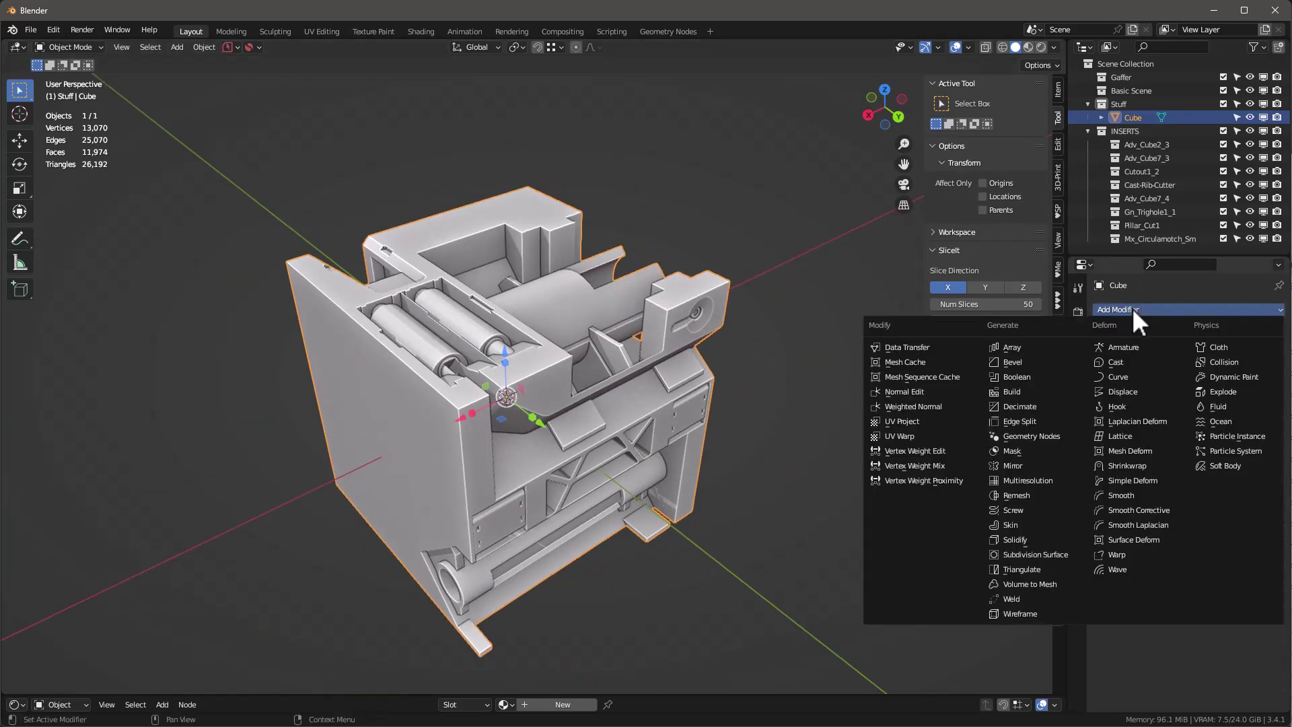
{"action": "left_click", "coordinate": [1052, 351]}
{"action": "scroll", "coordinate": [976, 377], "scroll_direction": "down", "scroll_amount": 5}
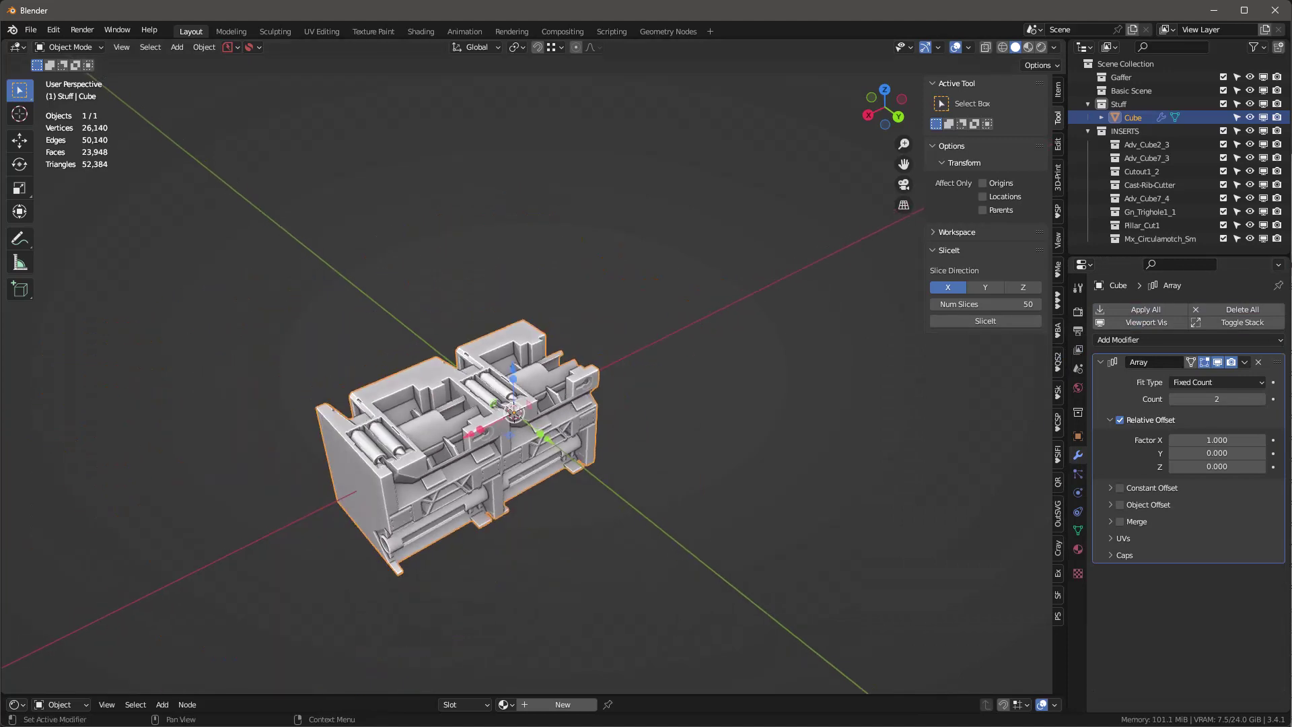
{"action": "left_click", "coordinate": [1262, 399]}
{"action": "left_click", "coordinate": [1262, 399]}
{"action": "left_click", "coordinate": [1262, 398]}
{"action": "left_click", "coordinate": [1262, 398]}
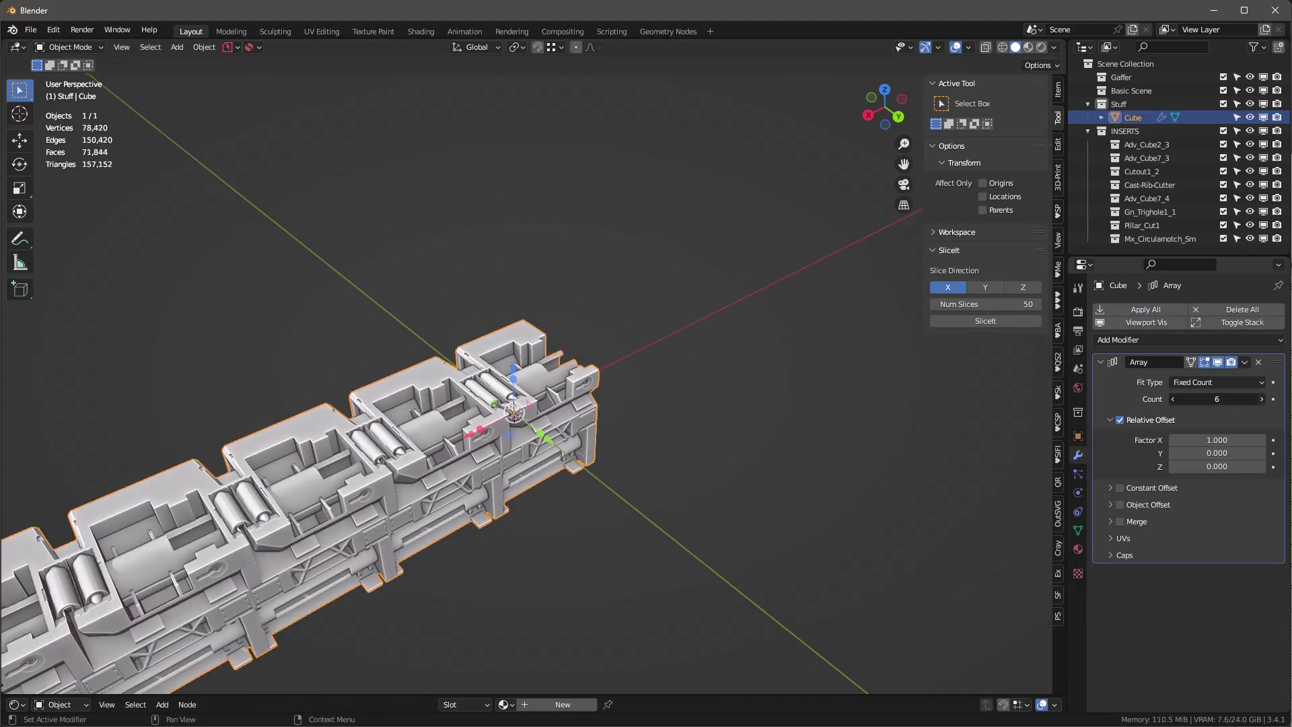
{"action": "left_click", "coordinate": [1262, 398]}
{"action": "left_click", "coordinate": [1262, 398]}
{"action": "middle_click_drag", "start_coordinate": [869, 456], "coordinate": [857, 427]}
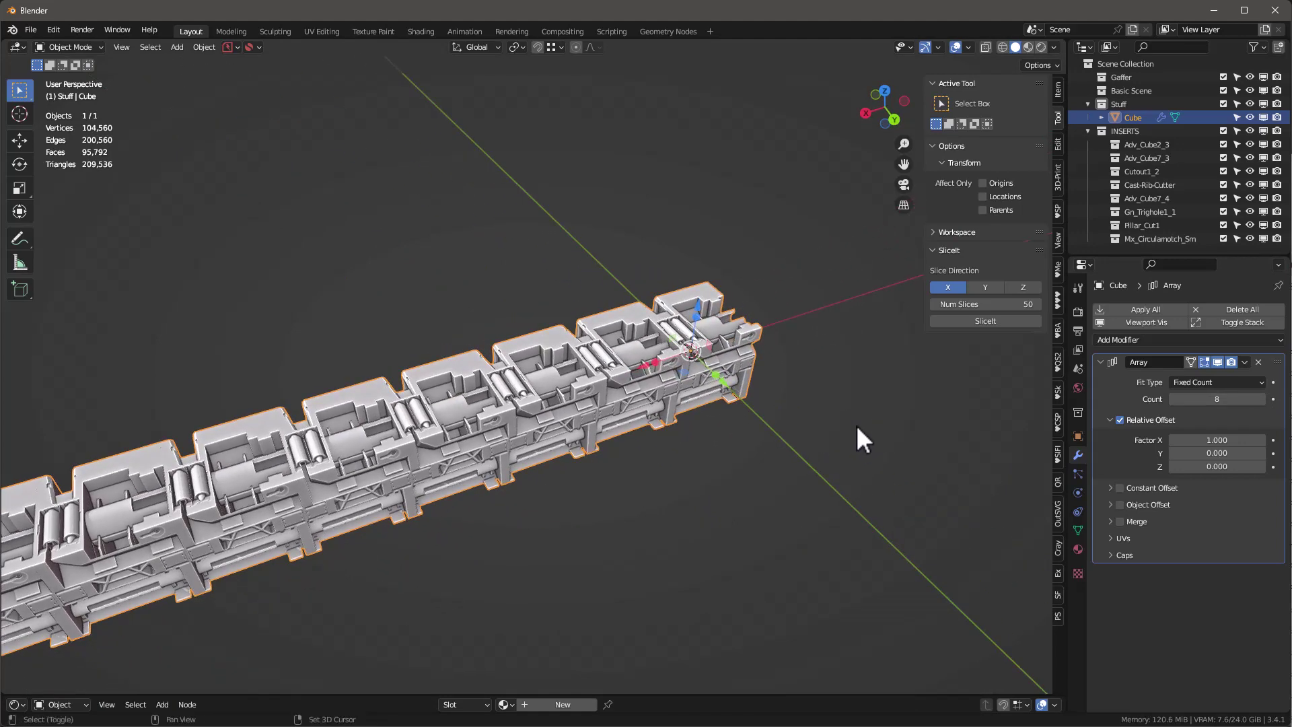
- Add a Bezier circle and scale it up about 5.13 around the strip
{"action": "key", "text": "shift+a"}
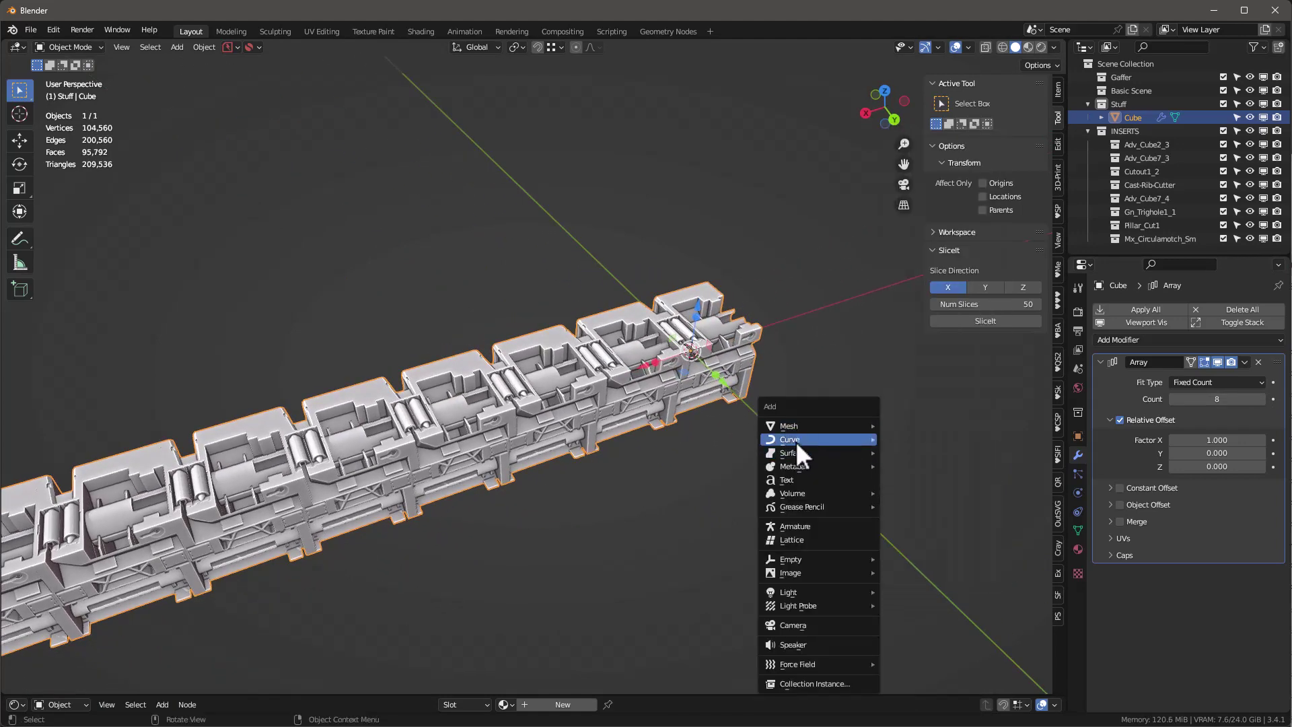
{"action": "mouse_move", "coordinate": [795, 439]}
{"action": "left_click", "coordinate": [923, 70]}
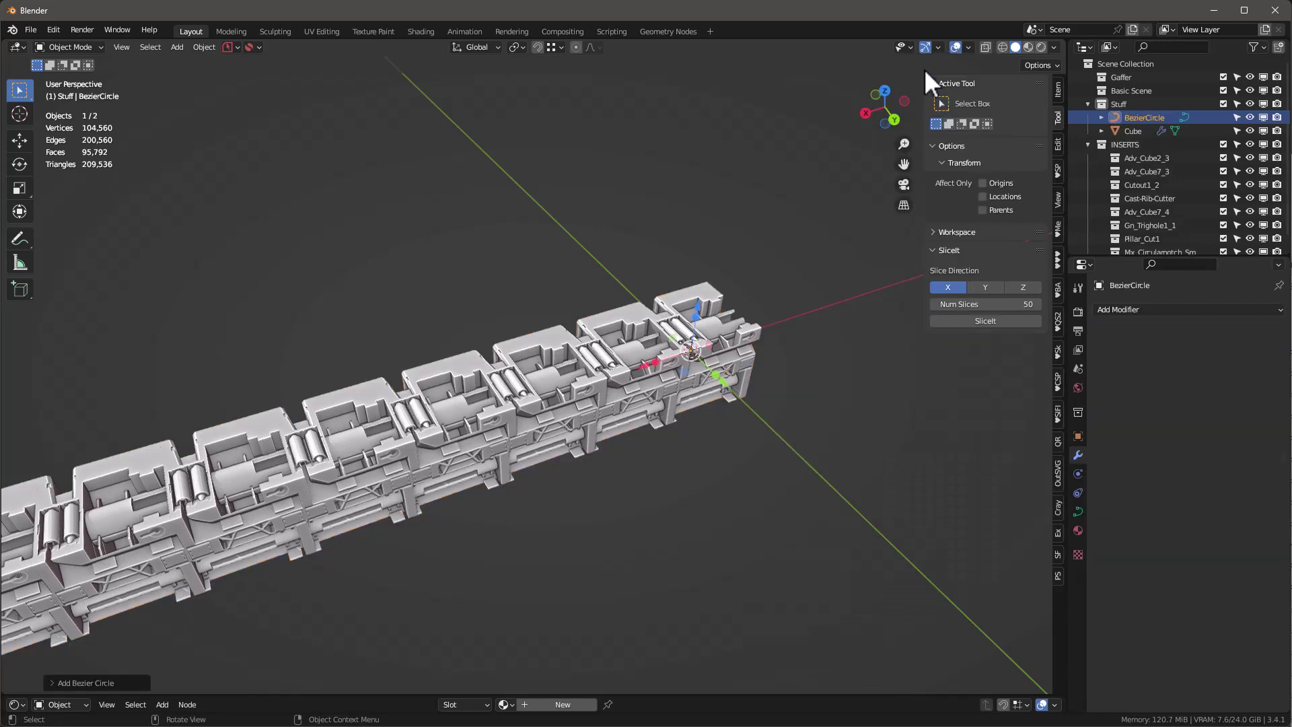
{"action": "key", "text": "s"}
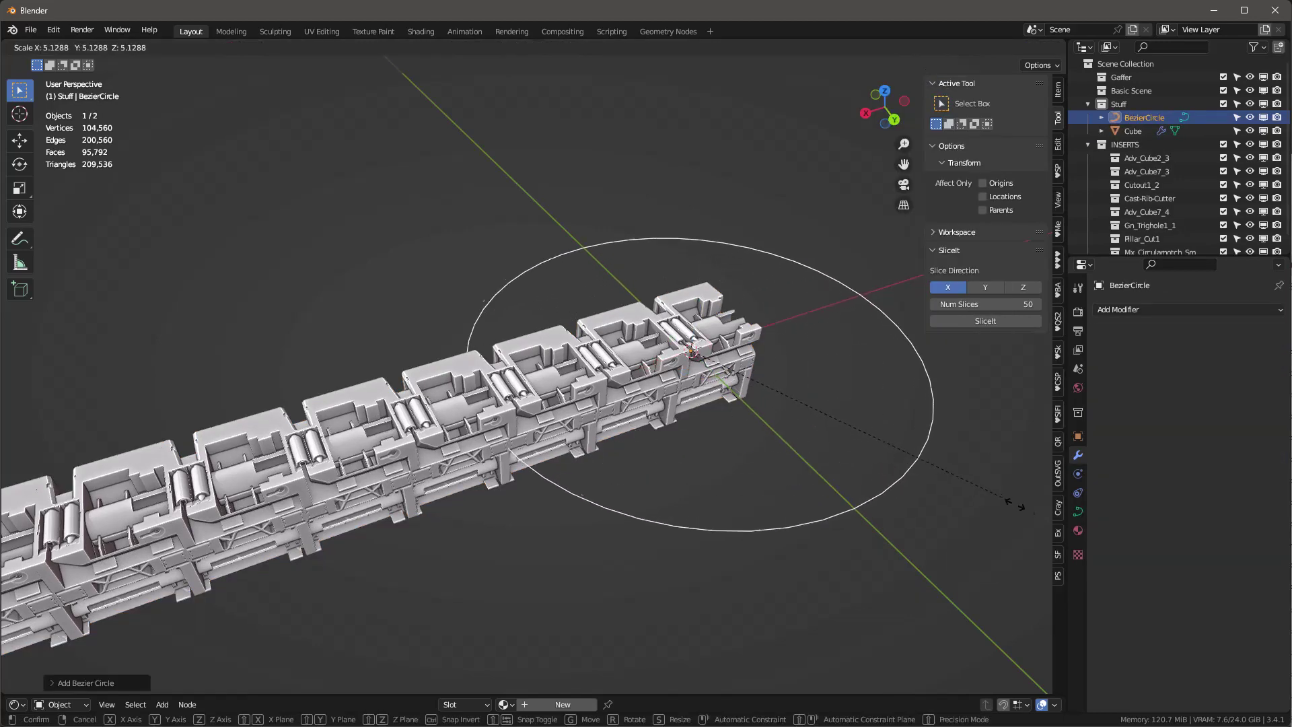
{"action": "left_click", "coordinate": [1099, 501]}
- Set the circle's Resolution Preview U to 72, then reselect the Cube
{"action": "left_click", "coordinate": [1078, 511]}
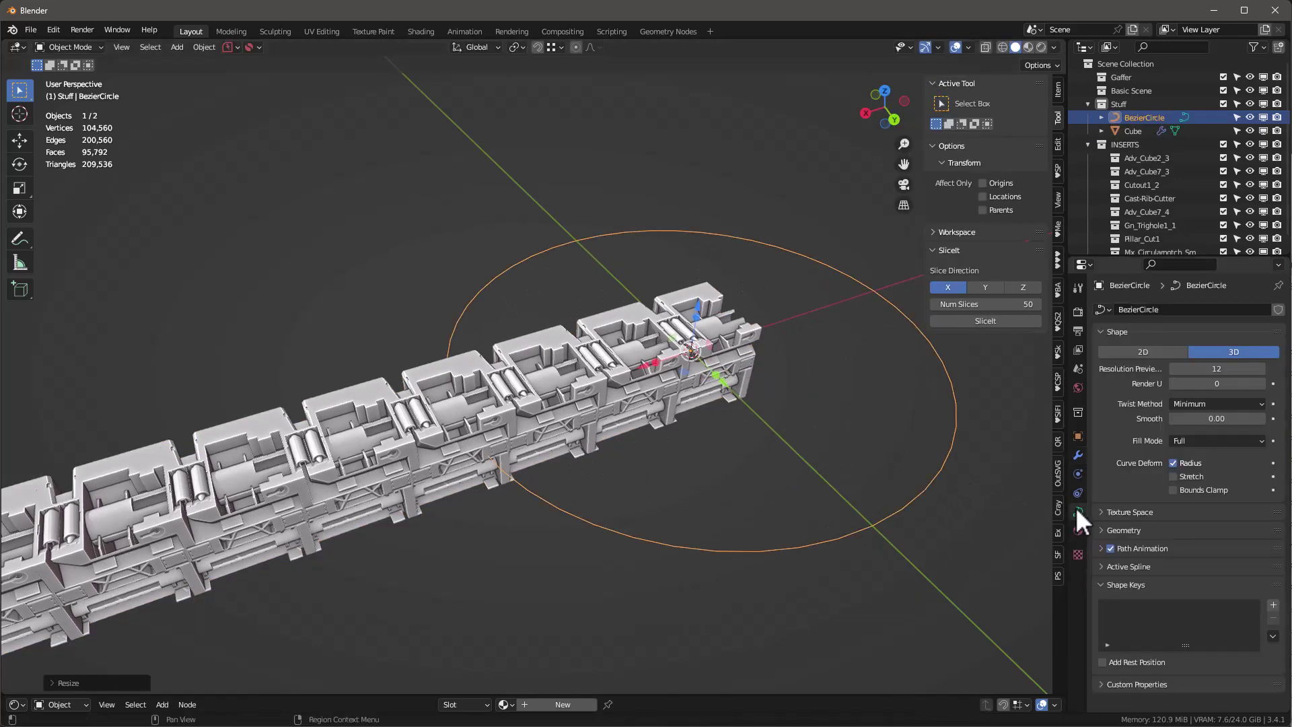
{"action": "double_click", "coordinate": [1217, 369]}
{"action": "type", "text": "7"}
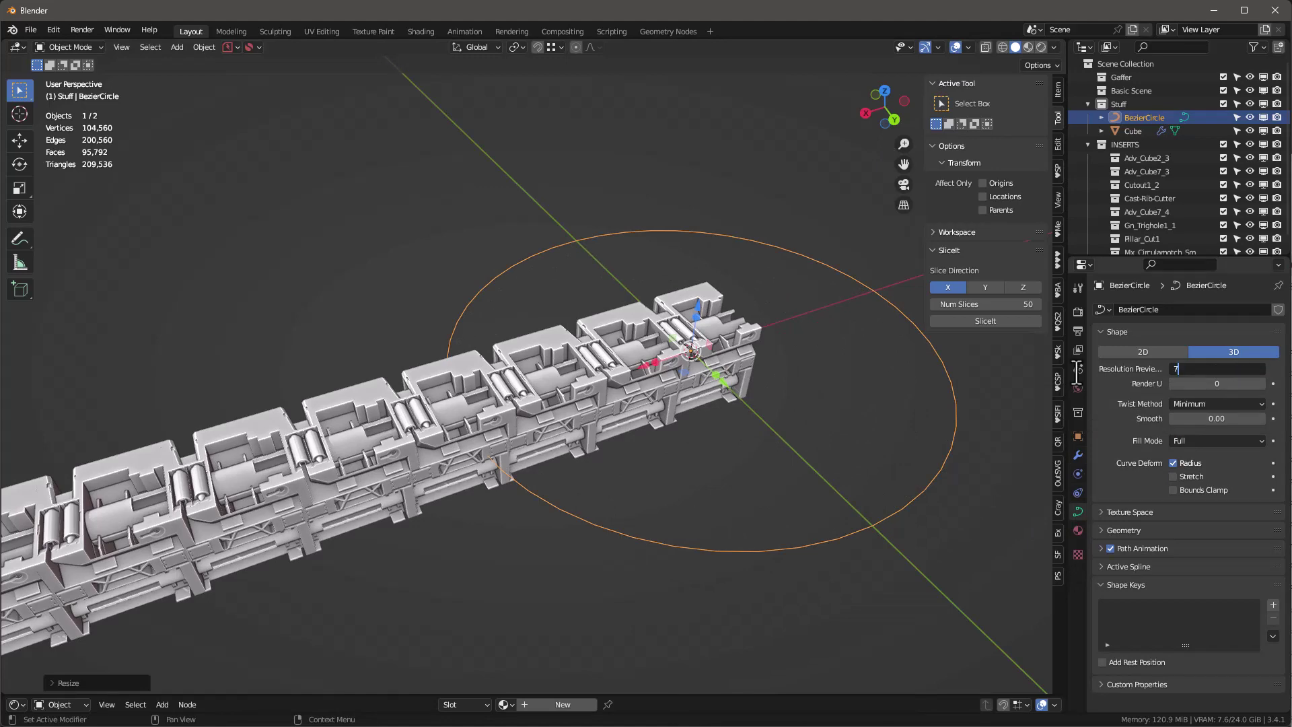
{"action": "type", "text": "2"}
{"action": "key", "text": "Return"}
{"action": "middle_click_drag", "start_coordinate": [726, 532], "coordinate": [716, 535], "text": "shift"}
{"action": "left_click", "coordinate": [637, 294]}
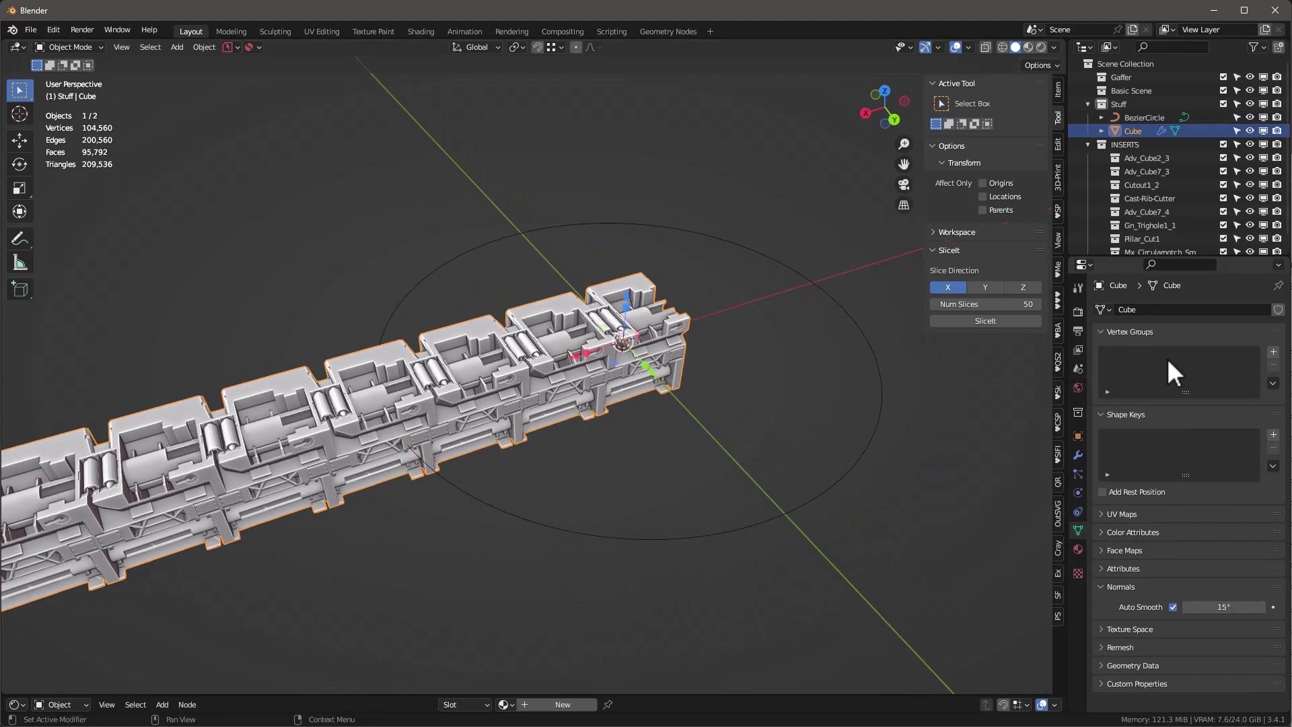
- Add a Curve modifier to the Cube with BezierCircle as its Curve Object
{"action": "left_click", "coordinate": [1078, 455]}
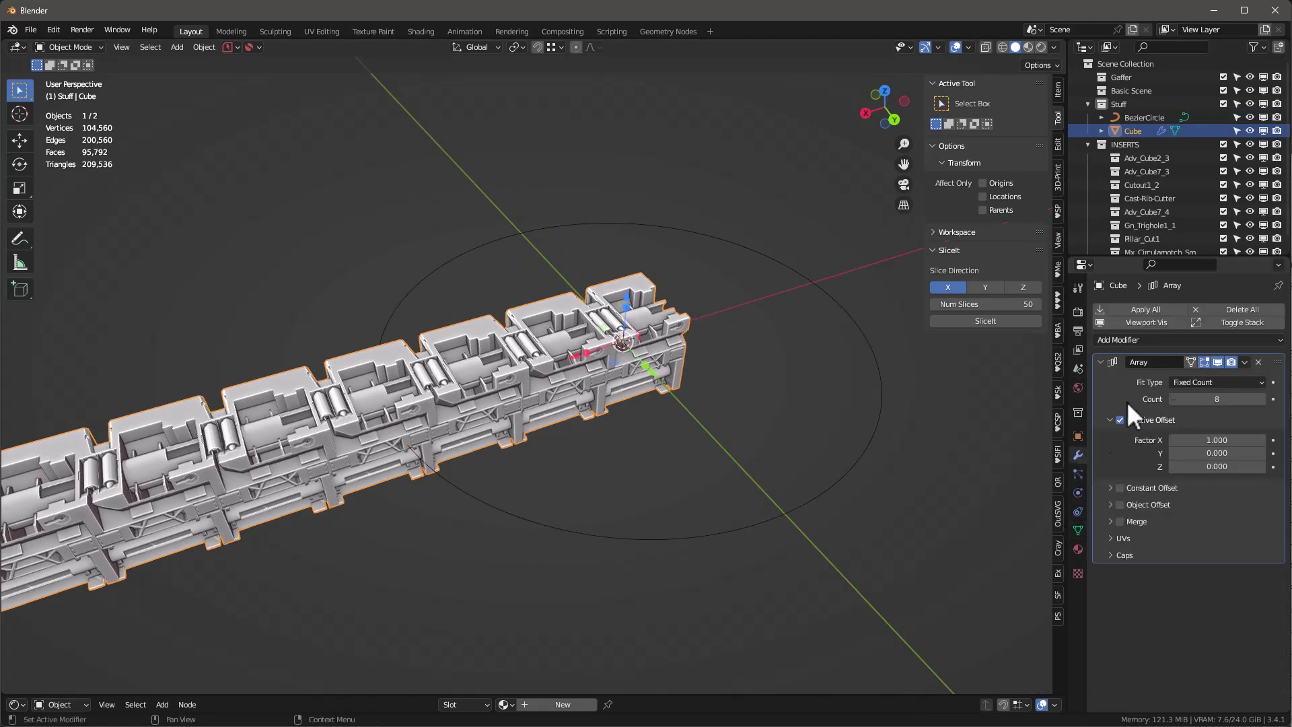
{"action": "left_click", "coordinate": [1142, 341]}
{"action": "left_click", "coordinate": [1128, 412]}
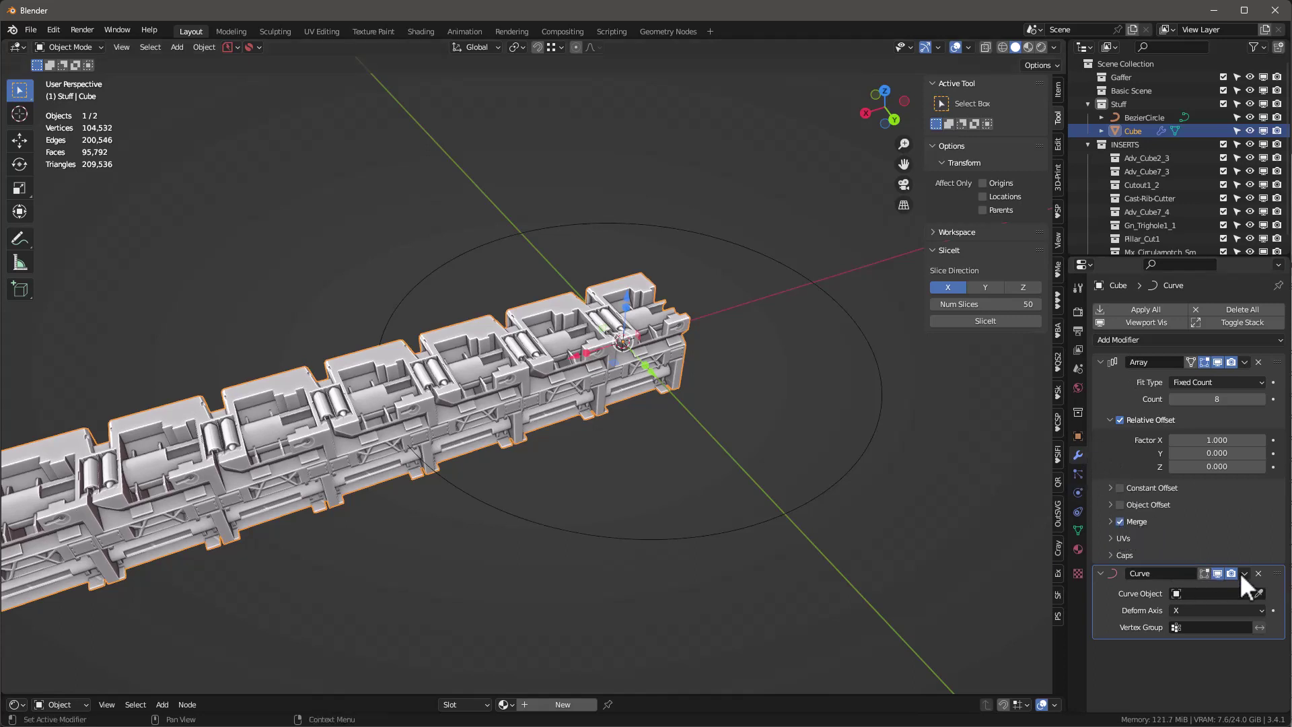
{"action": "left_click", "coordinate": [1258, 593]}
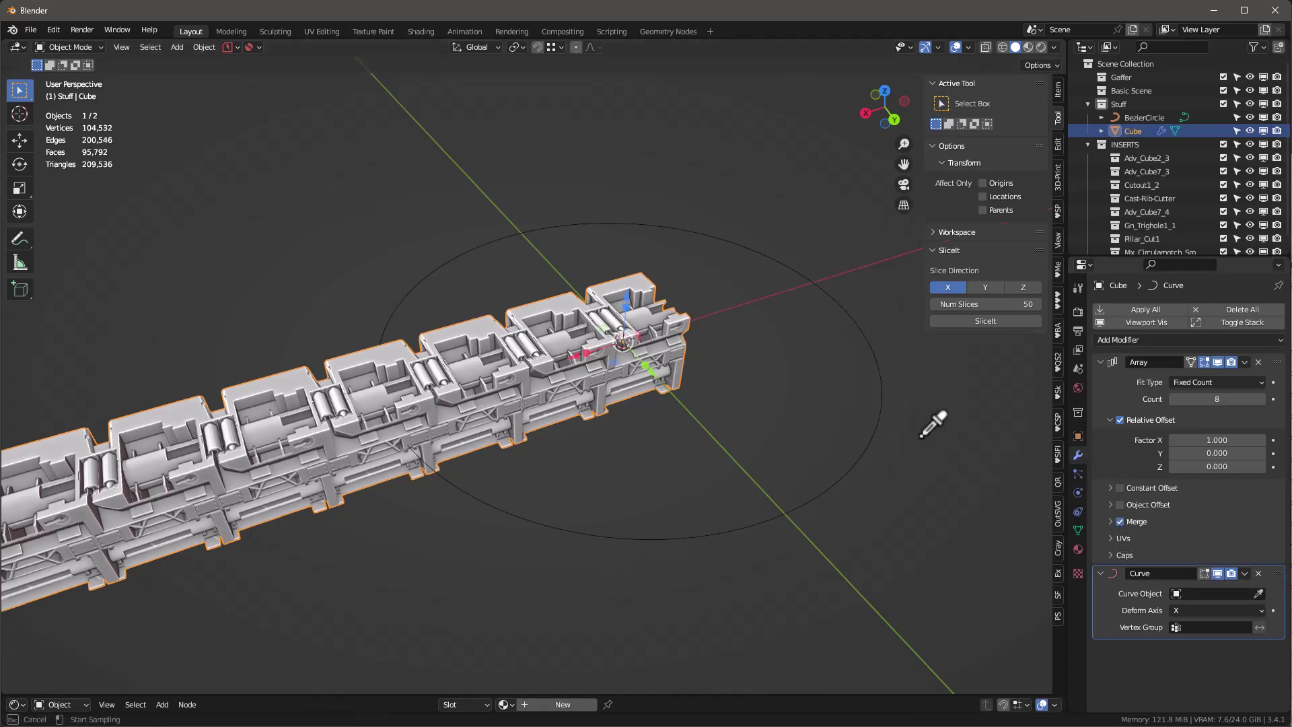
{"action": "left_click", "coordinate": [869, 444]}
{"action": "middle_click_drag", "start_coordinate": [866, 441], "coordinate": [849, 377]}
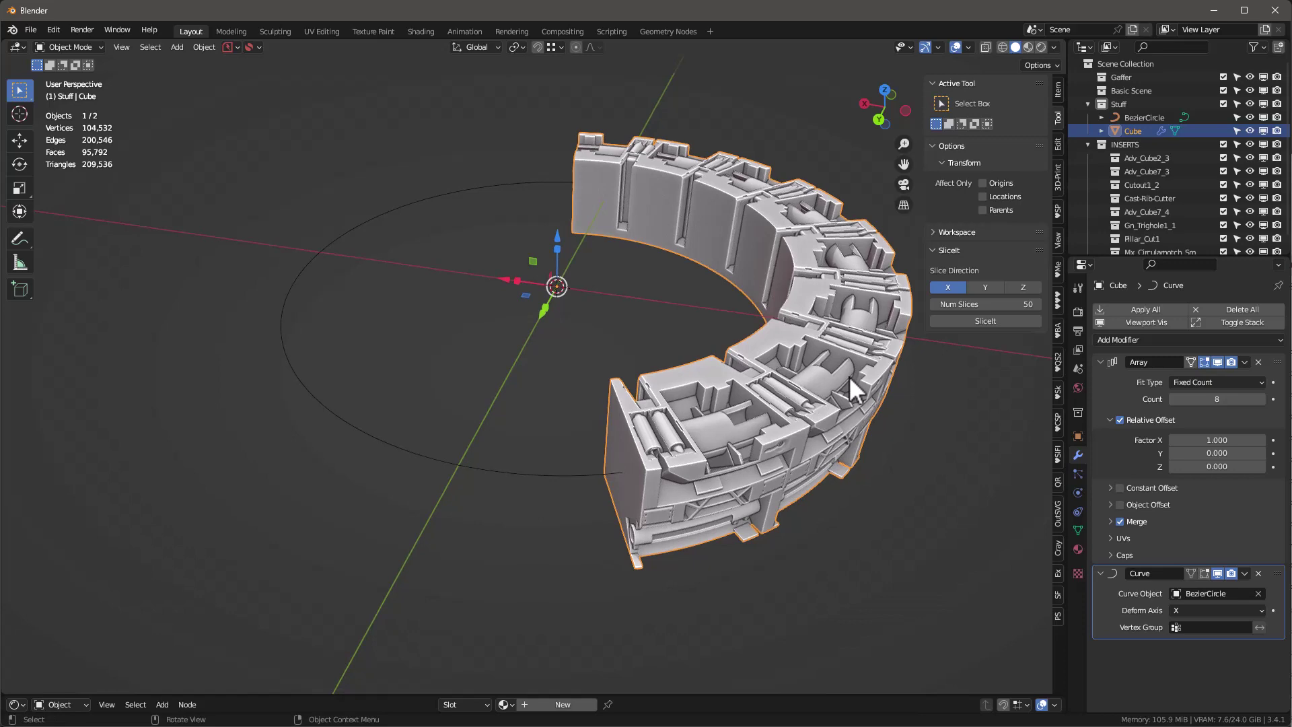
- Scale the BezierCircle down to about 0.997 until the bent strip closes into a ring
{"action": "left_click", "coordinate": [553, 475]}
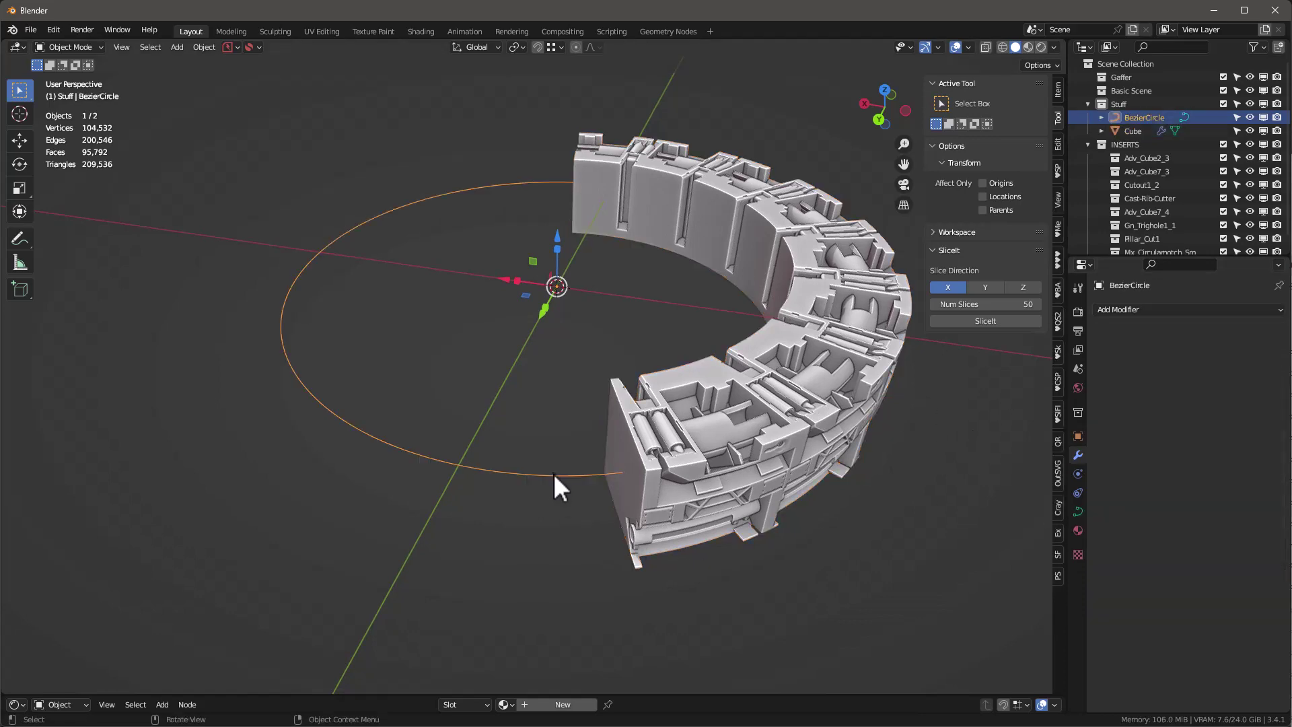
{"action": "middle_click_drag", "start_coordinate": [554, 475], "coordinate": [649, 558]}
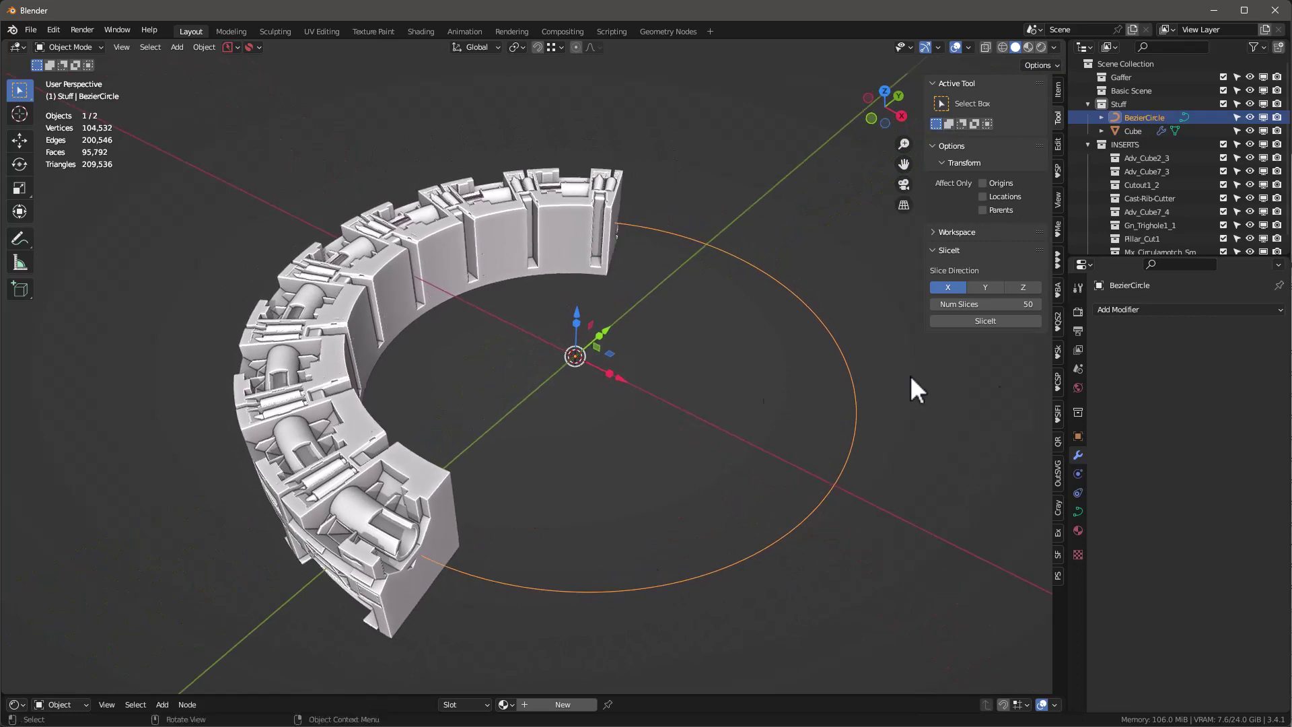
{"action": "key", "text": "s"}
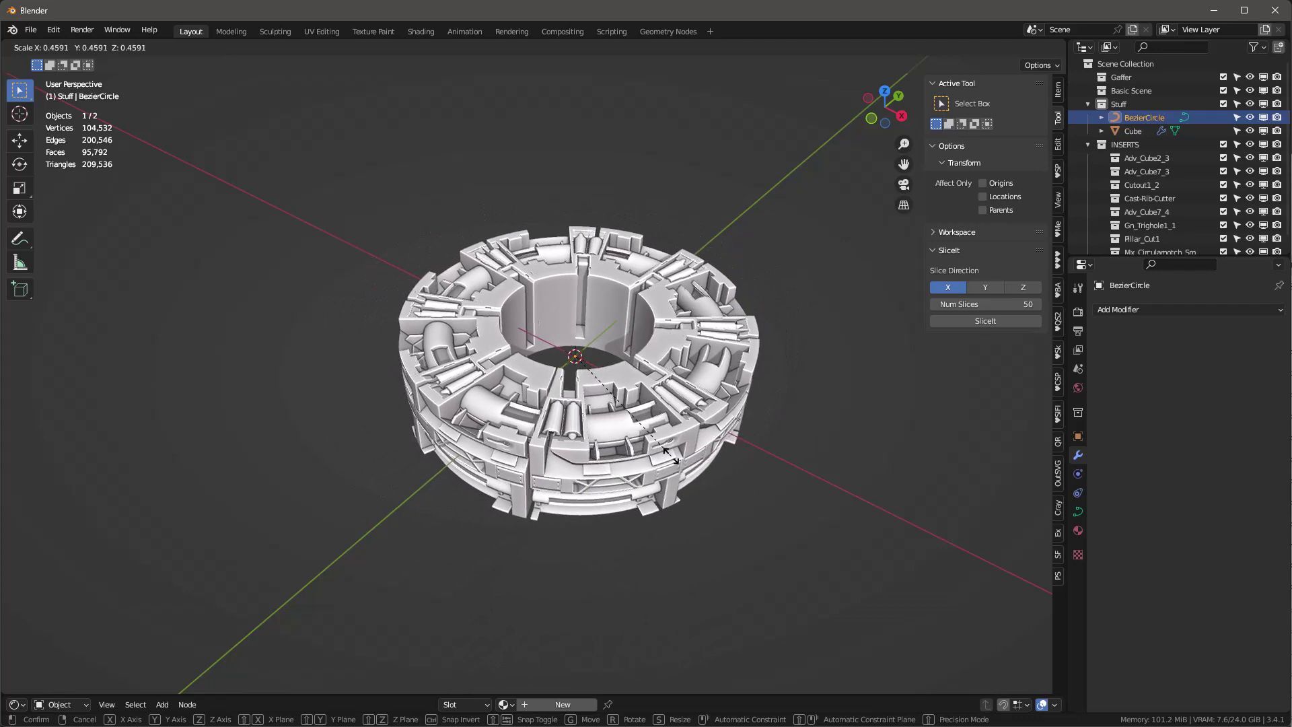
{"action": "left_click", "coordinate": [671, 458]}
{"action": "scroll", "coordinate": [595, 421], "scroll_direction": "up", "scroll_amount": 8}
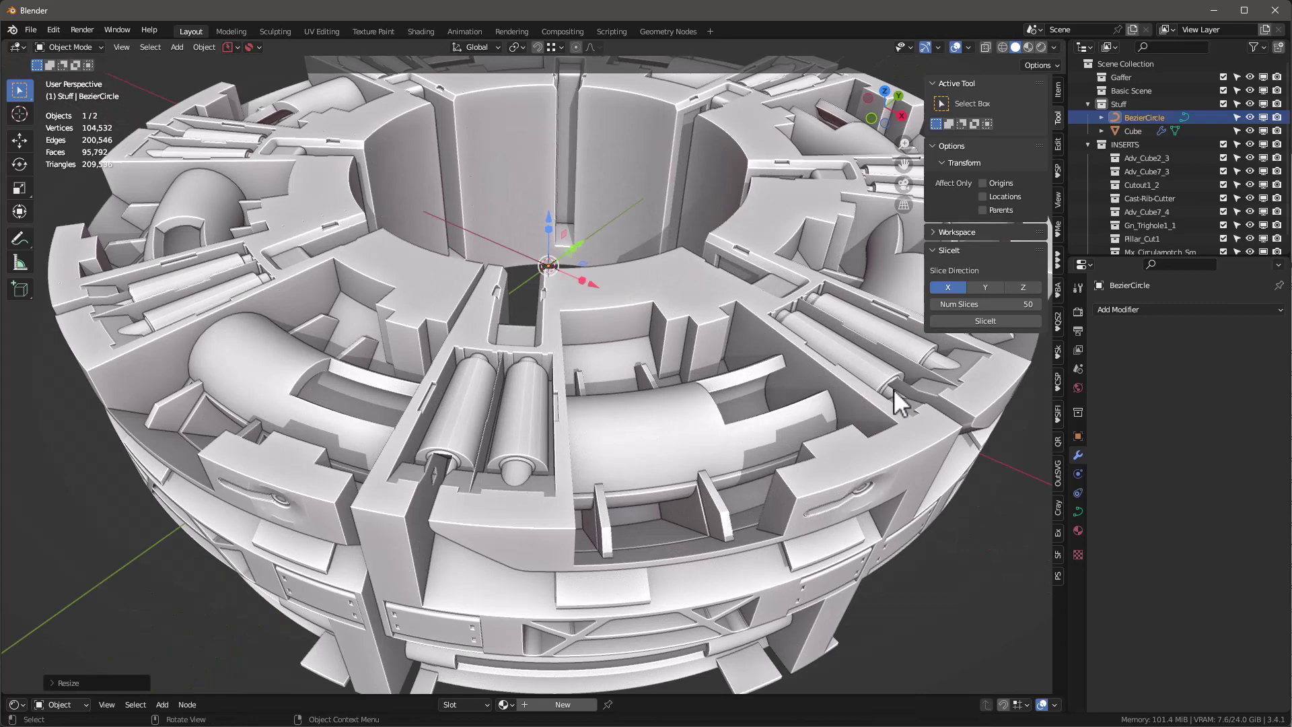
{"action": "key", "text": "s"}
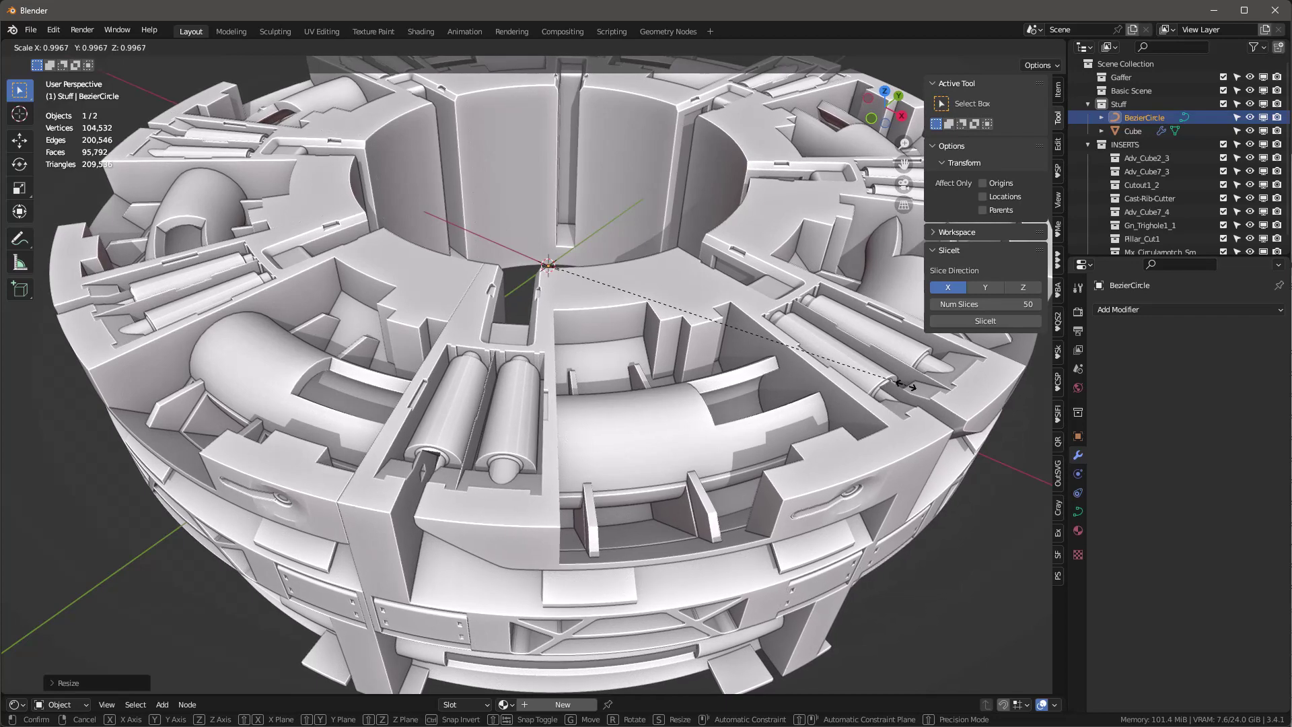
{"action": "left_click", "coordinate": [906, 385]}
{"action": "scroll", "coordinate": [701, 377], "scroll_direction": "down", "scroll_amount": 6}
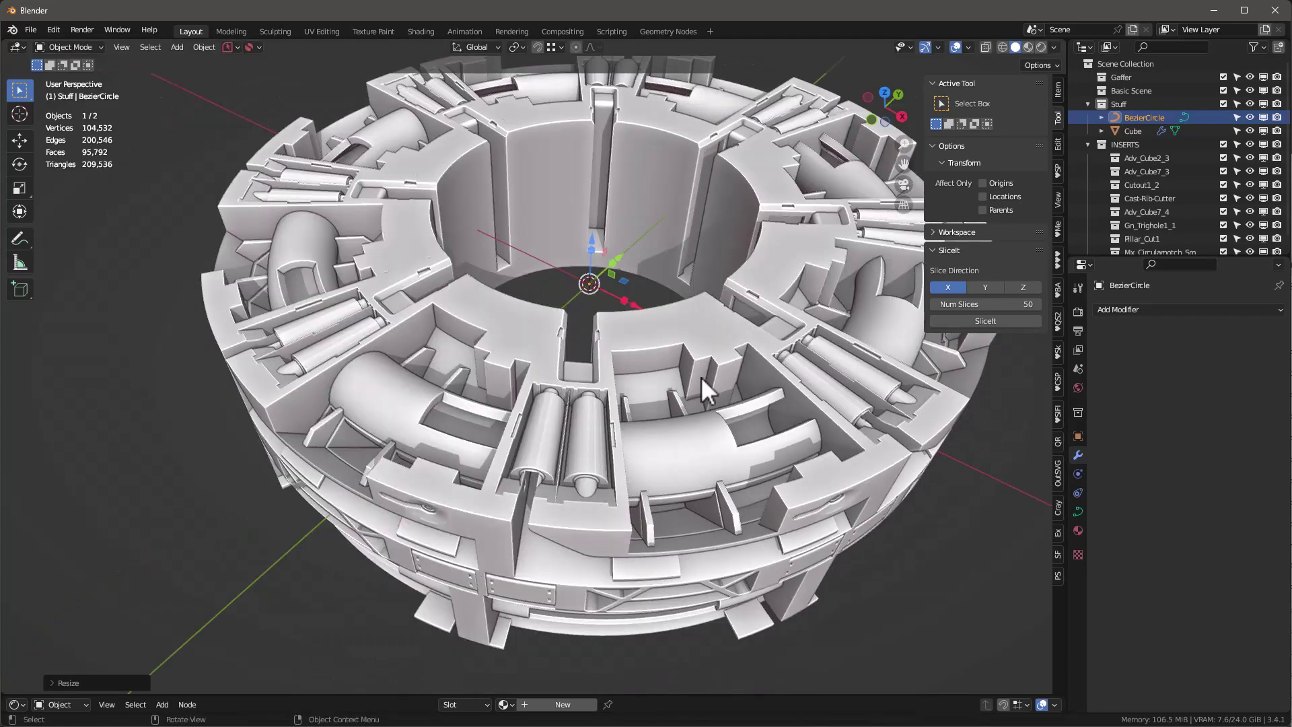
{"action": "middle_click_drag", "start_coordinate": [701, 377], "coordinate": [738, 378]}
{"action": "scroll", "coordinate": [789, 351], "scroll_direction": "up", "scroll_amount": 6}
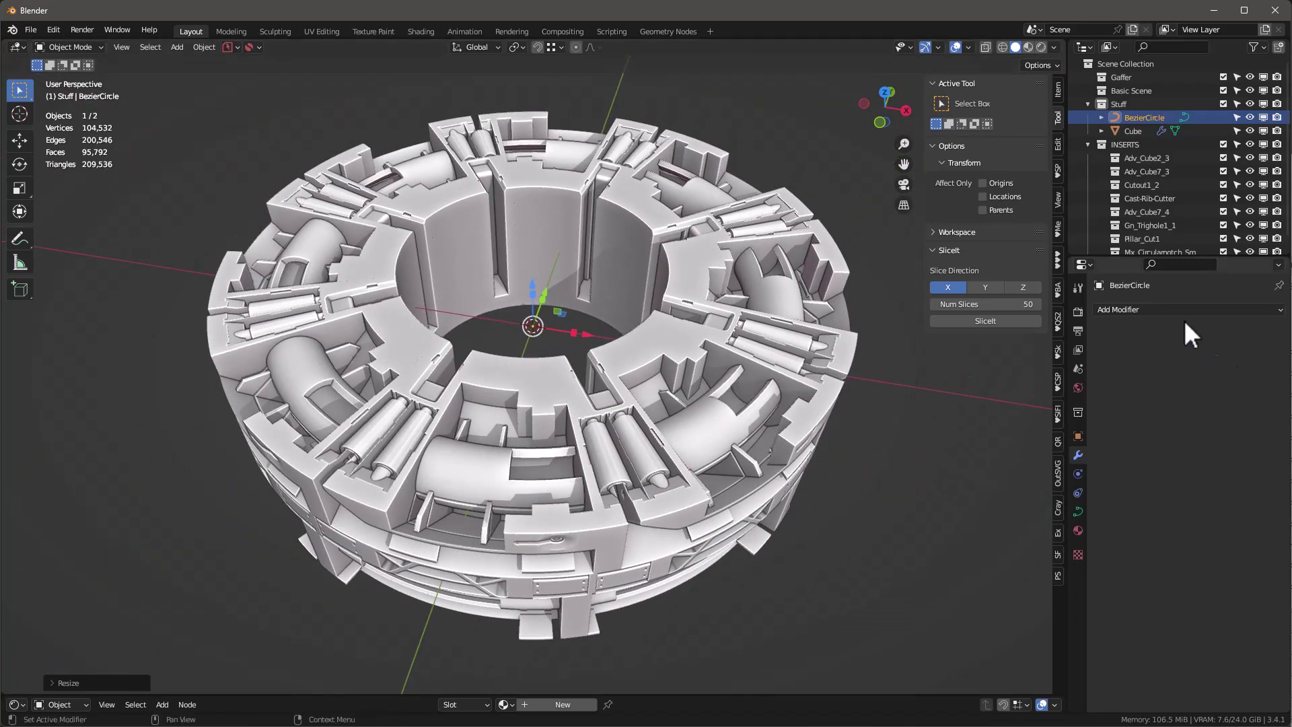
- Apply all of the Cube's modifiers and show the wireframe to inspect the mesh
{"action": "left_click", "coordinate": [673, 341]}
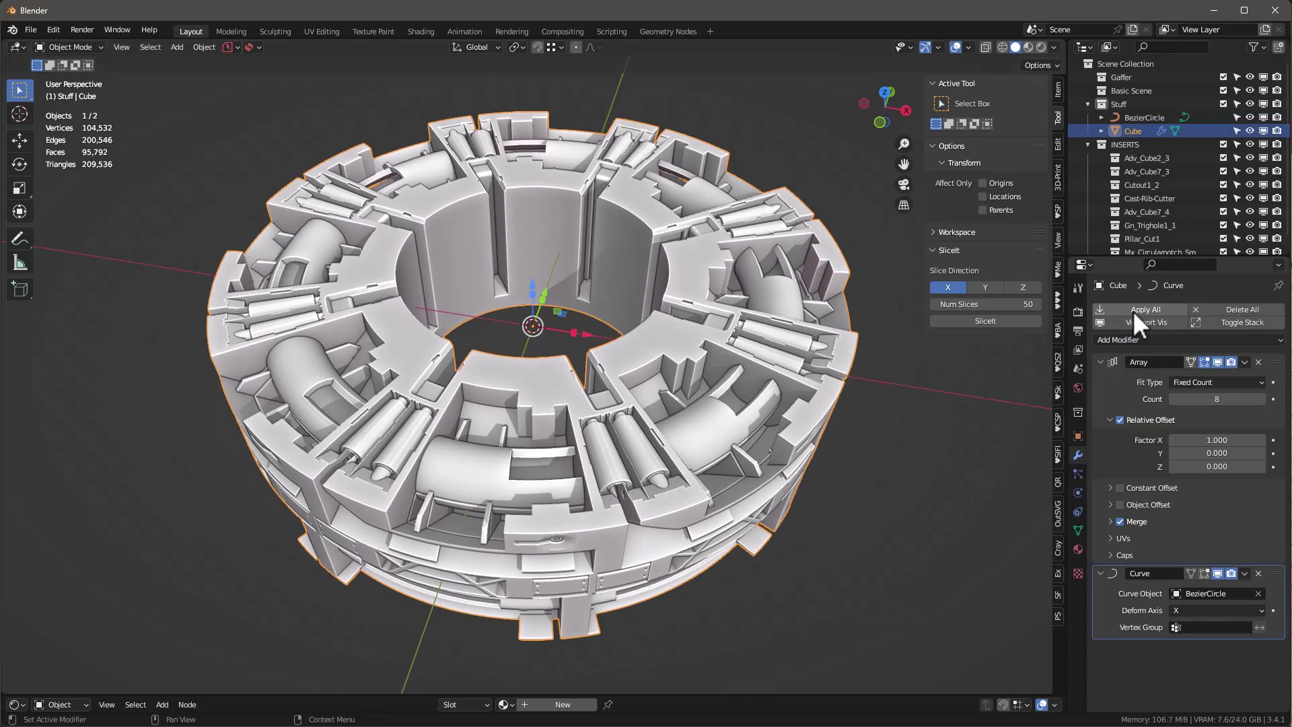
{"action": "key", "text": "ctrl+a"}
{"action": "key", "text": "q"}
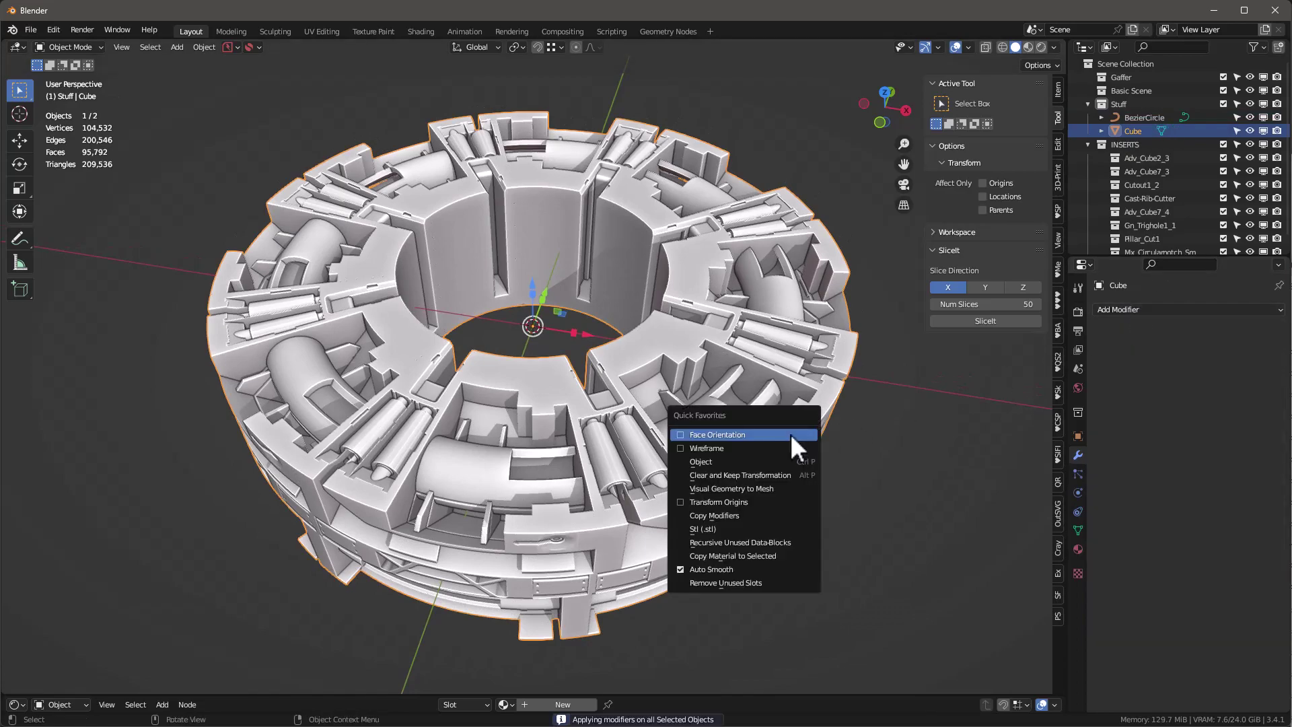
{"action": "left_click", "coordinate": [788, 446]}
{"action": "middle_click_drag", "start_coordinate": [751, 447], "coordinate": [745, 502]}
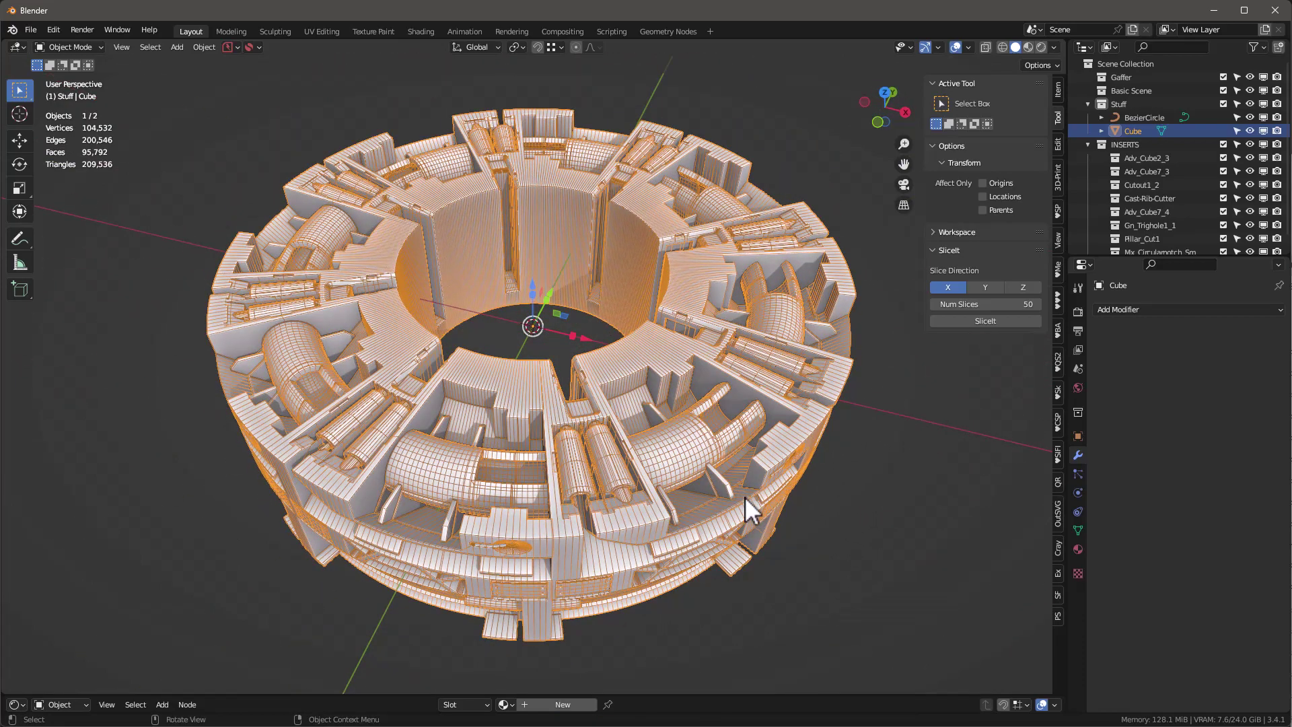
- Briefly check the ring in edit mode, then turn the wireframe overlay off
{"action": "key", "text": "Tab"}
{"action": "key", "text": "Tab"}
{"action": "right_click", "coordinate": [747, 494]}
{"action": "left_click", "coordinate": [745, 496]}
{"action": "middle_click_drag", "start_coordinate": [746, 498], "coordinate": [857, 406]}
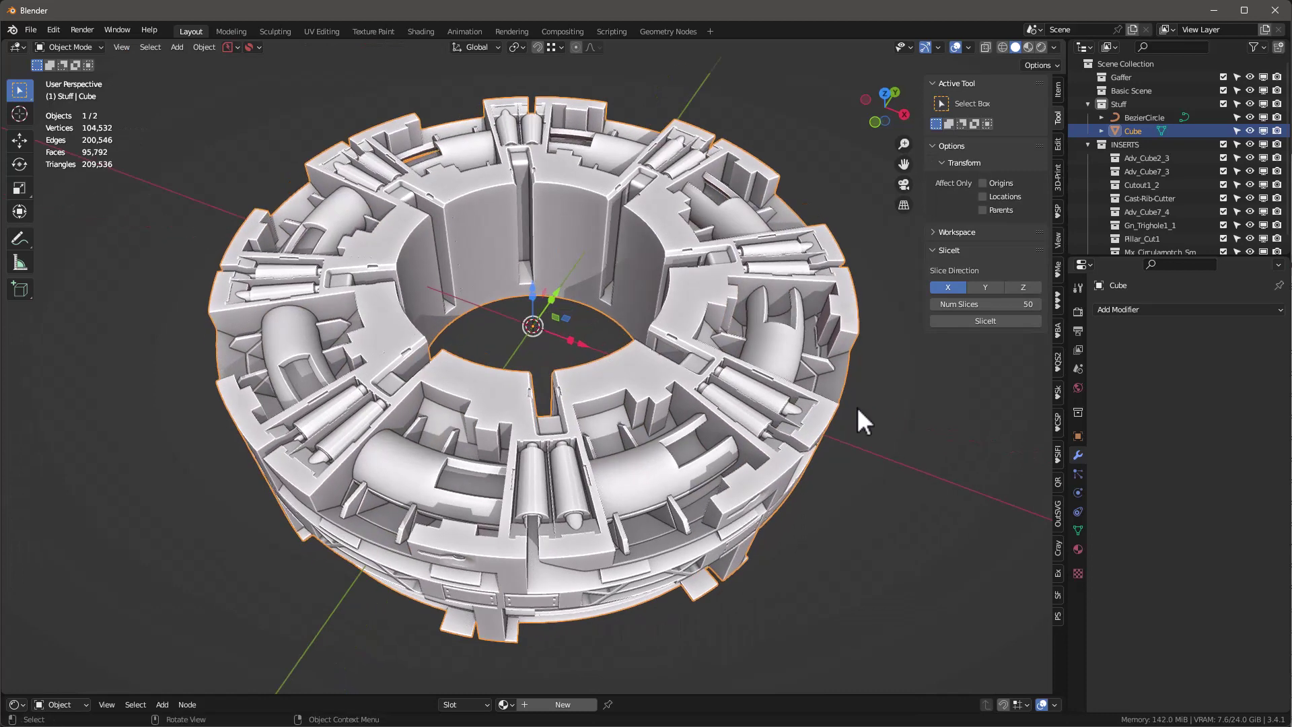
- In Material Preview, apply the cw_Hero material from the cw Adv-Dirty KIT OPS pack to the ring
{"action": "left_click", "coordinate": [1029, 48]}
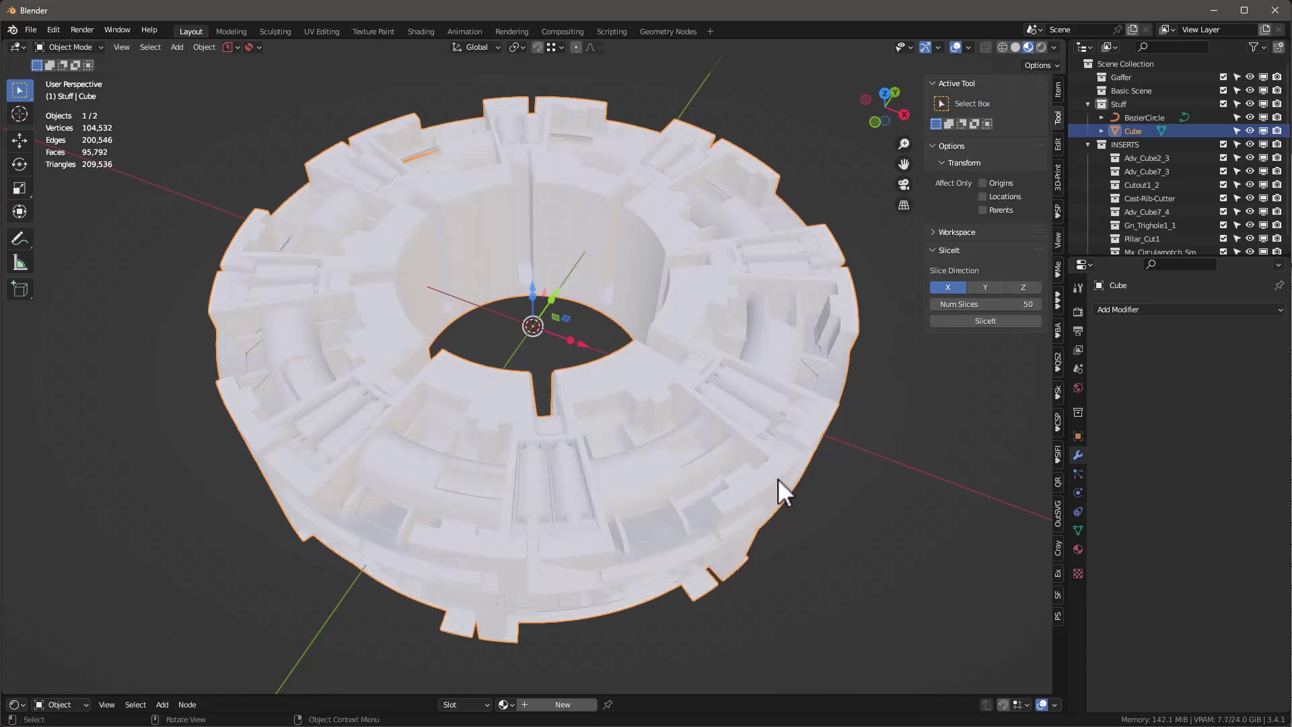
{"action": "mouse_move", "coordinate": [778, 479]}
{"action": "middle_mouse_down"}
{"action": "mouse_move", "coordinate": [774, 456]}
{"action": "mouse_move", "coordinate": [778, 467]}
{"action": "middle_mouse_up"}
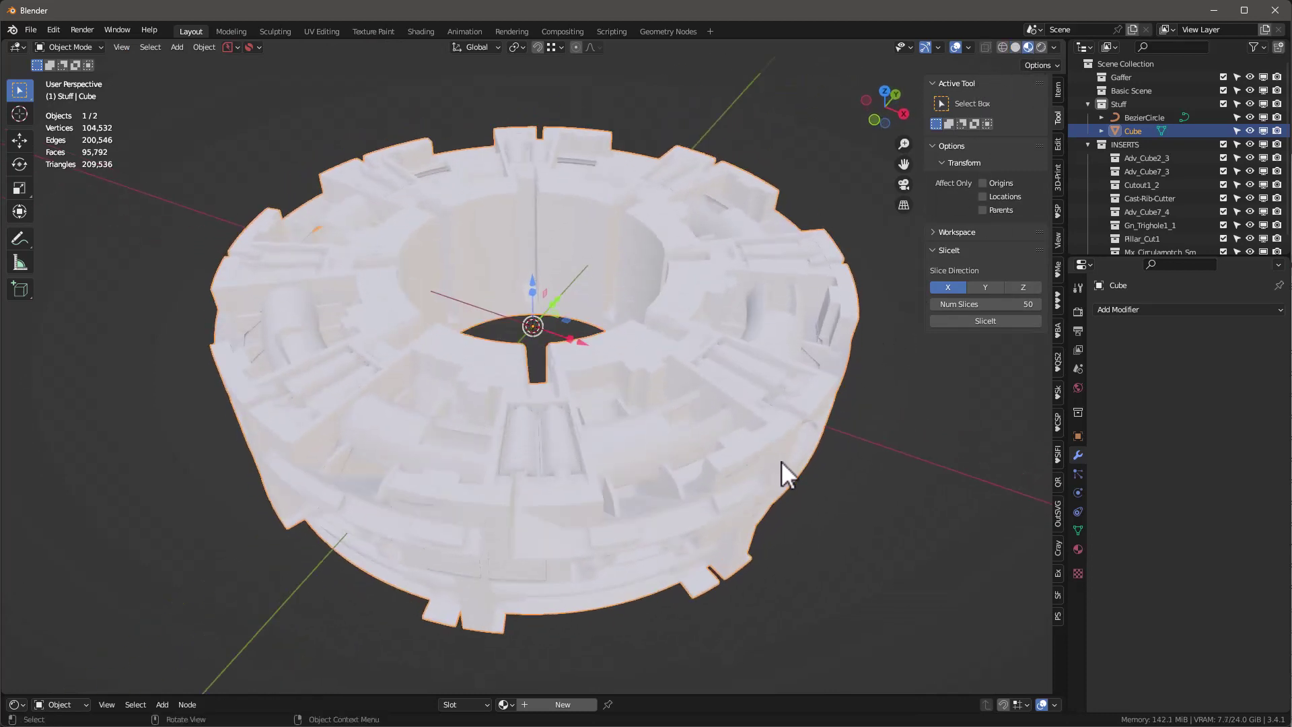
{"action": "left_click", "coordinate": [1057, 302]}
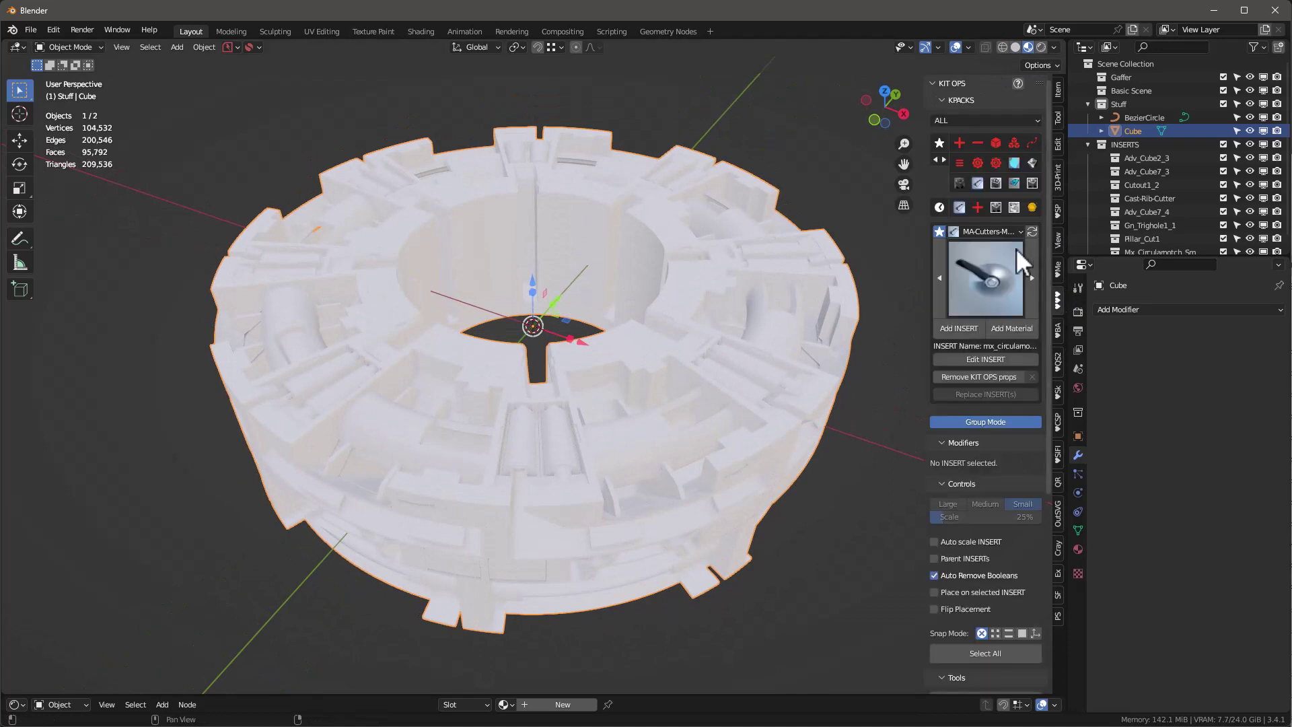
{"action": "left_click", "coordinate": [1032, 180]}
{"action": "left_click", "coordinate": [996, 179]}
{"action": "left_click", "coordinate": [987, 276]}
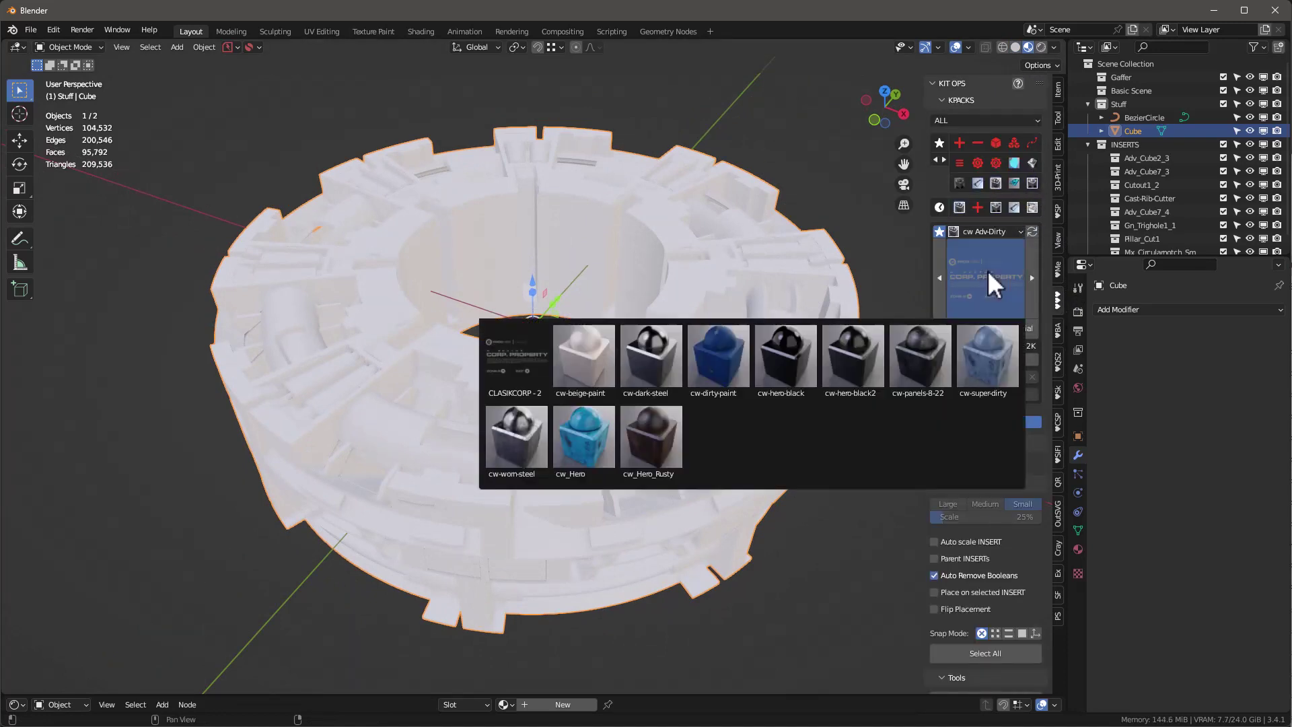
{"action": "left_click", "coordinate": [577, 437]}
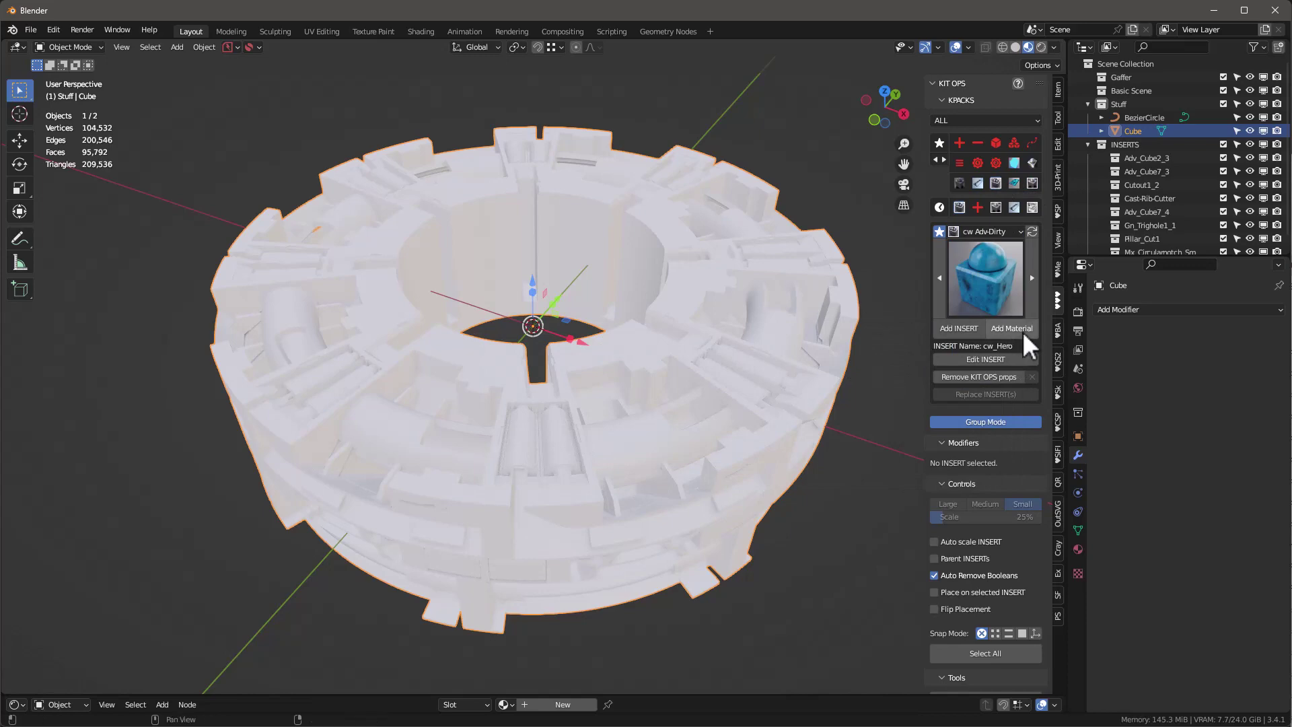
{"action": "left_click", "coordinate": [1023, 329]}
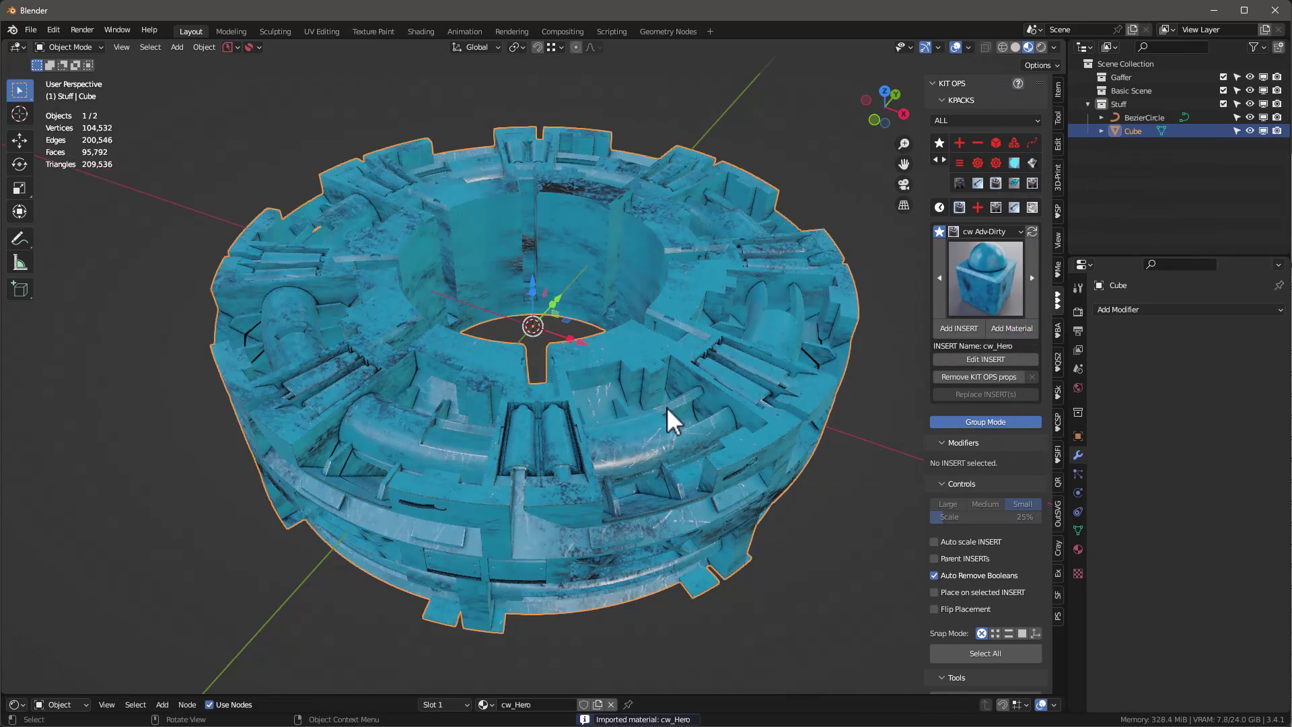
{"action": "mouse_move", "coordinate": [675, 485]}
{"action": "middle_mouse_down"}
{"action": "mouse_move", "coordinate": [624, 467]}
{"action": "mouse_move", "coordinate": [548, 525]}
{"action": "mouse_move", "coordinate": [652, 478]}
{"action": "middle_mouse_up"}
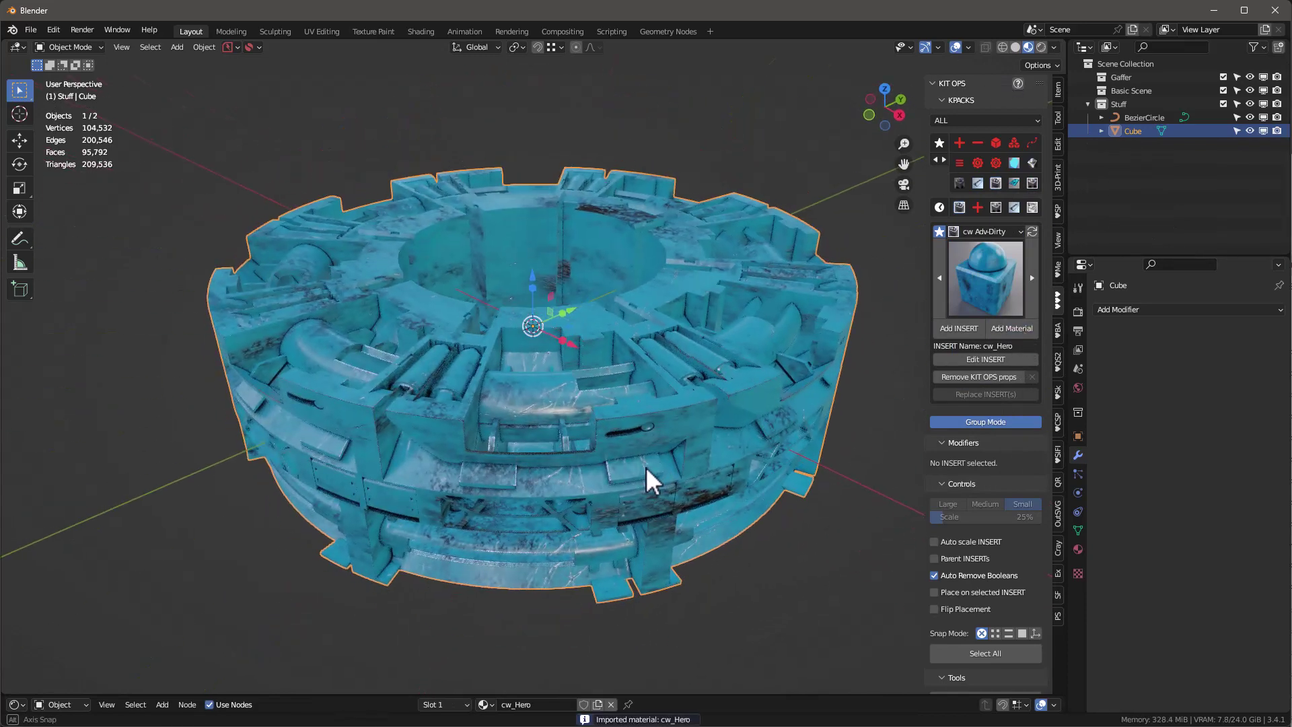
- Switch to Rendered shading, orbit around the ring, and scale it up slightly
{"action": "left_click", "coordinate": [1040, 47]}
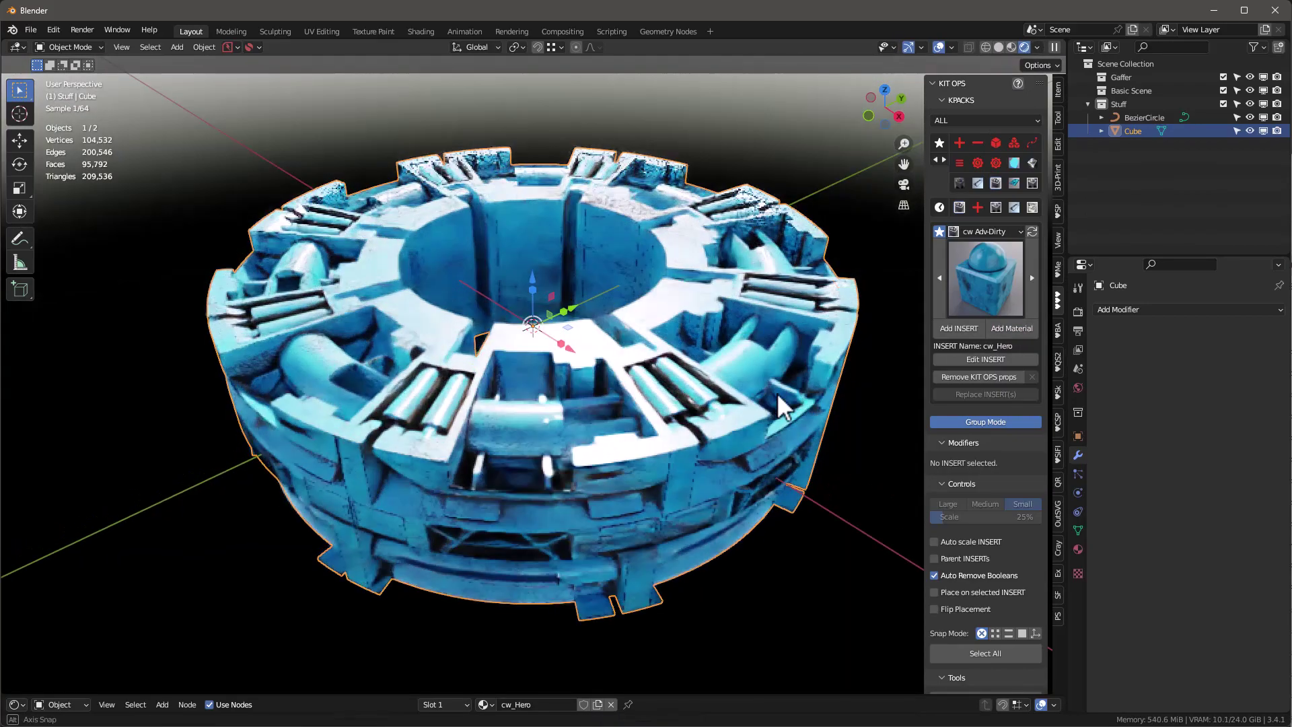
{"action": "middle_click_drag", "start_coordinate": [777, 393], "coordinate": [732, 322]}
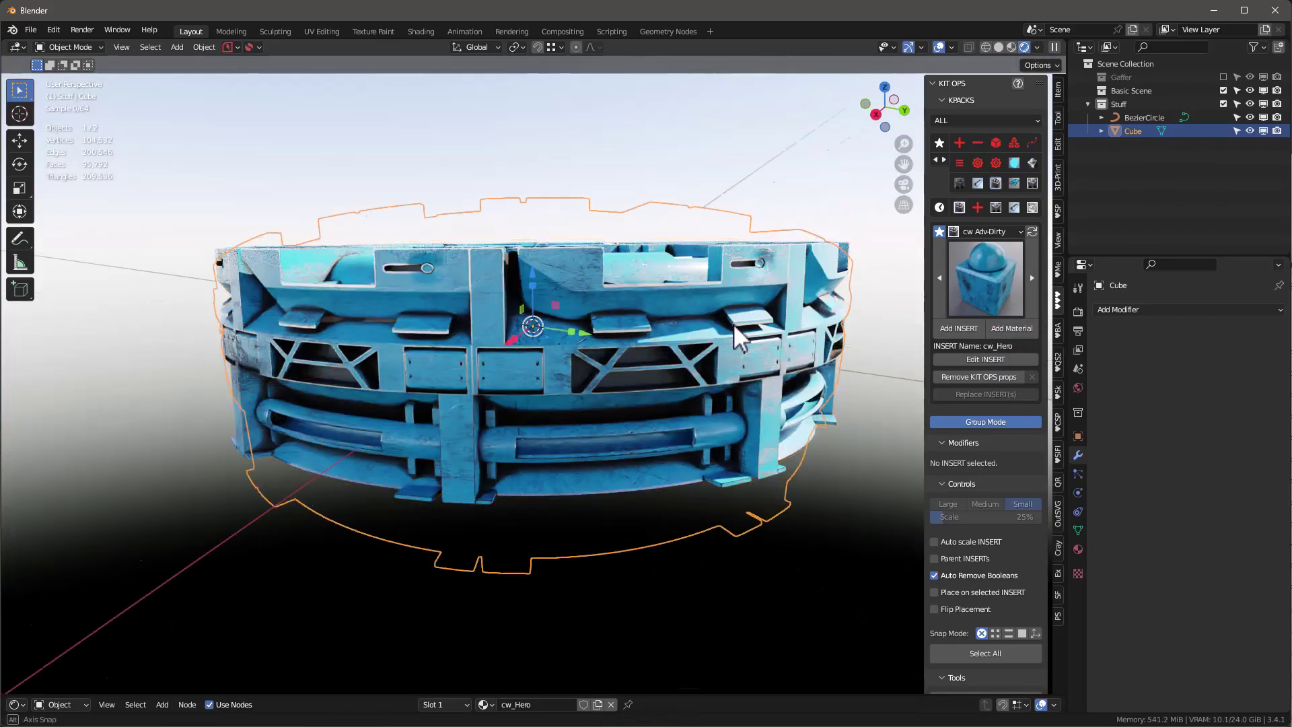
{"action": "middle_click_drag", "start_coordinate": [733, 323], "coordinate": [777, 365]}
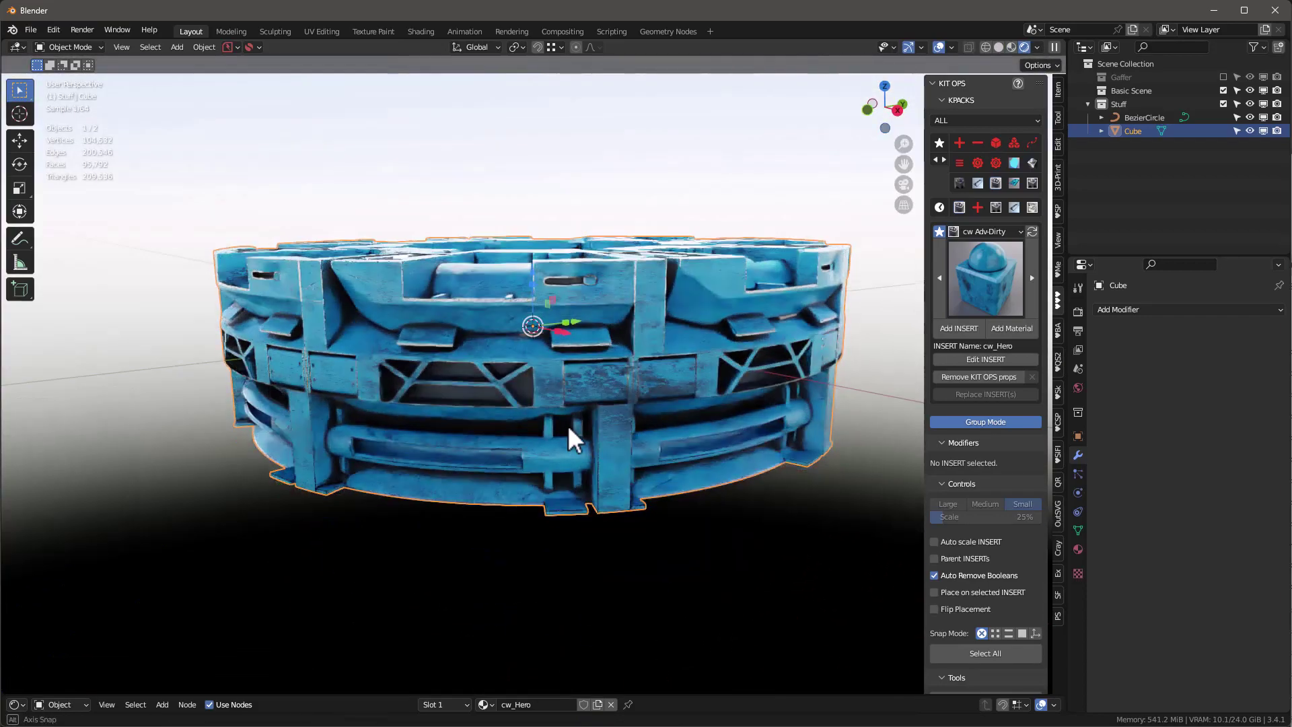
{"action": "key", "text": "s"}
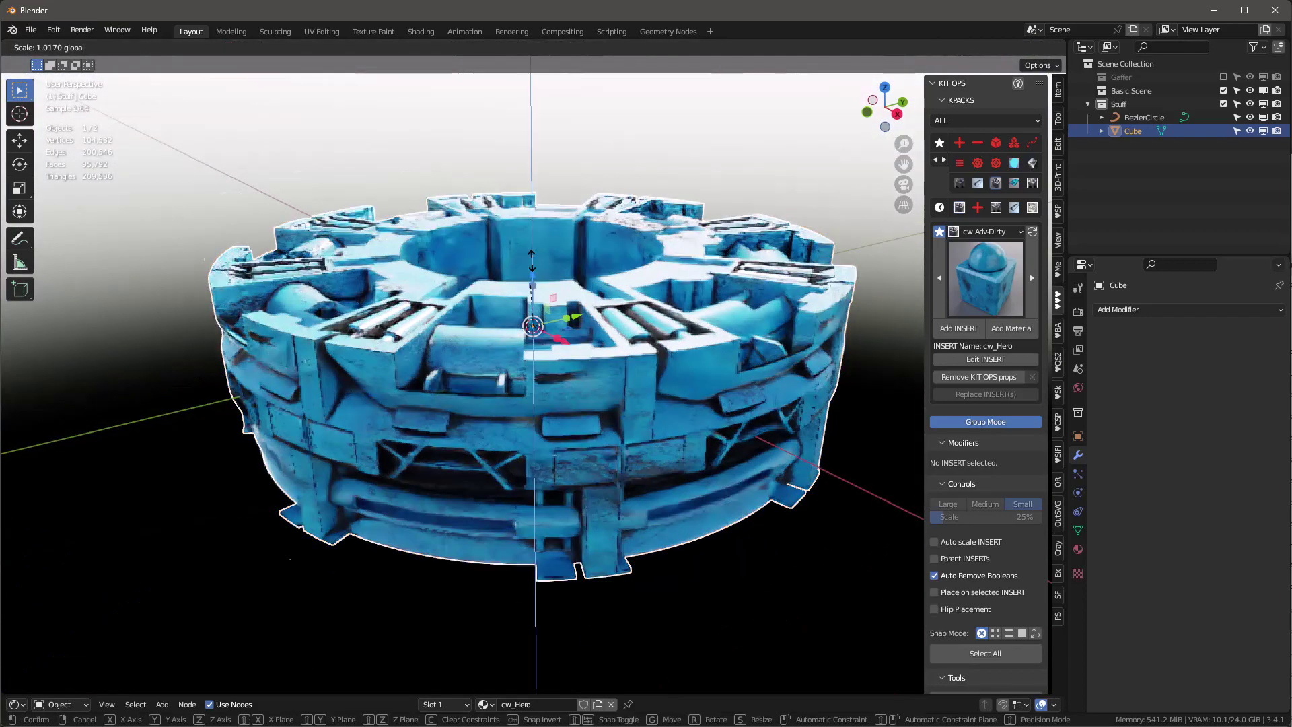
{"action": "left_click", "coordinate": [574, 254]}
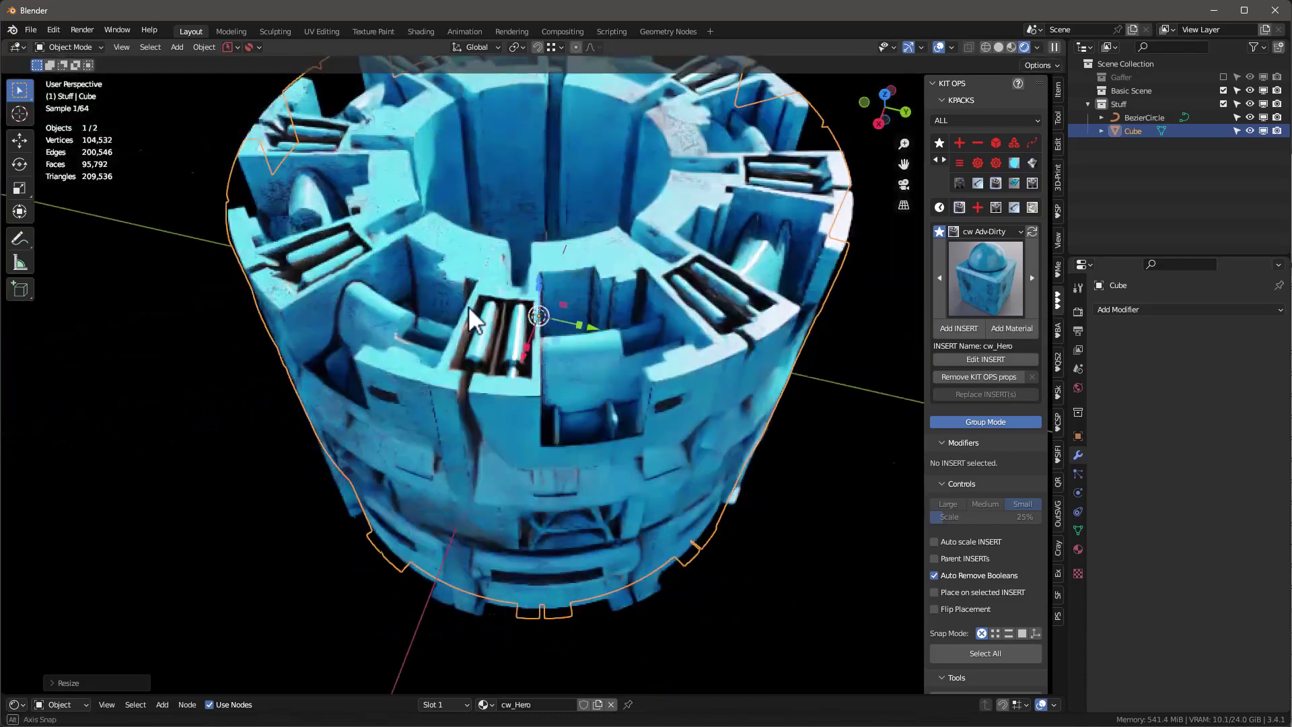